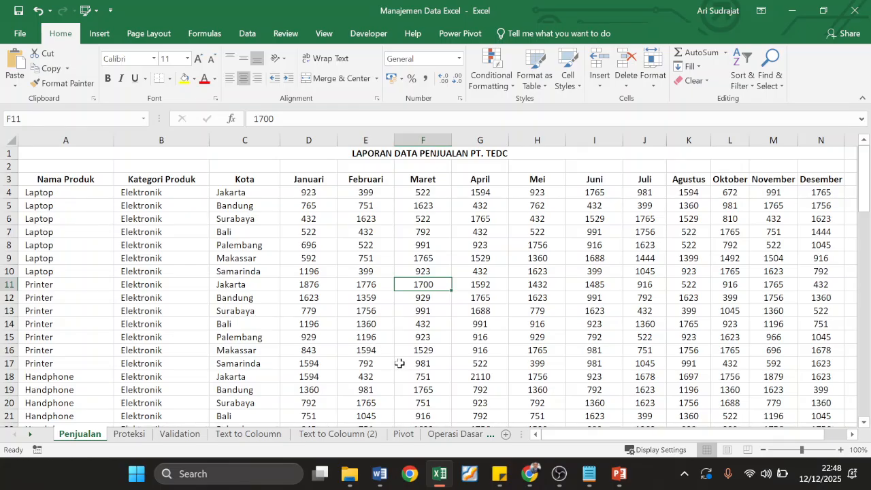
Step: Open the Pivot sheet and shift its pivot chart slightly down and away from the pivot table
click(403, 434)
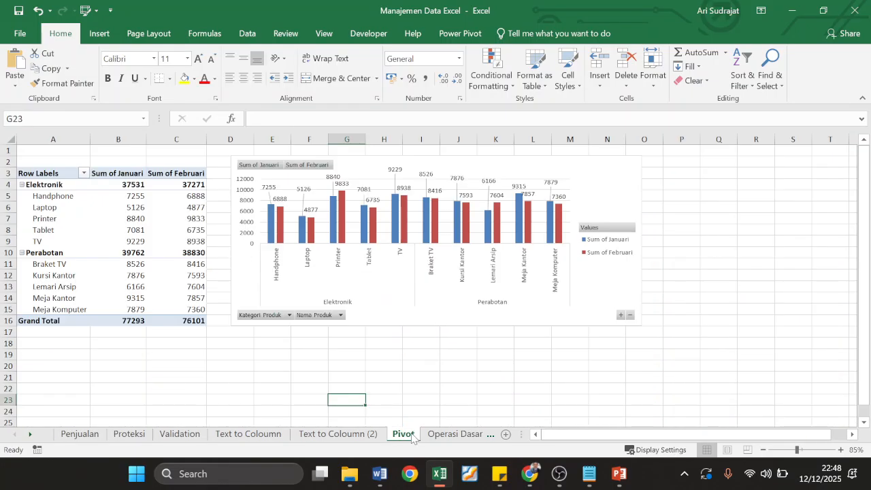
click(389, 344)
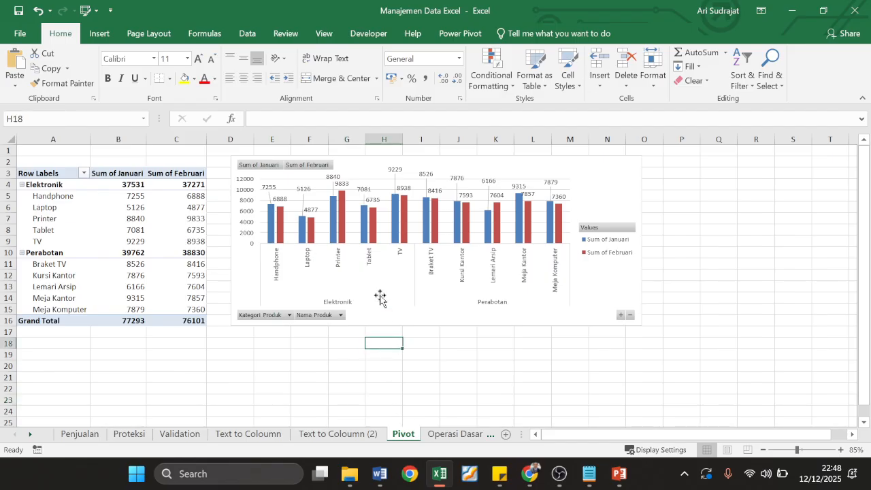
click(147, 231)
click(387, 228)
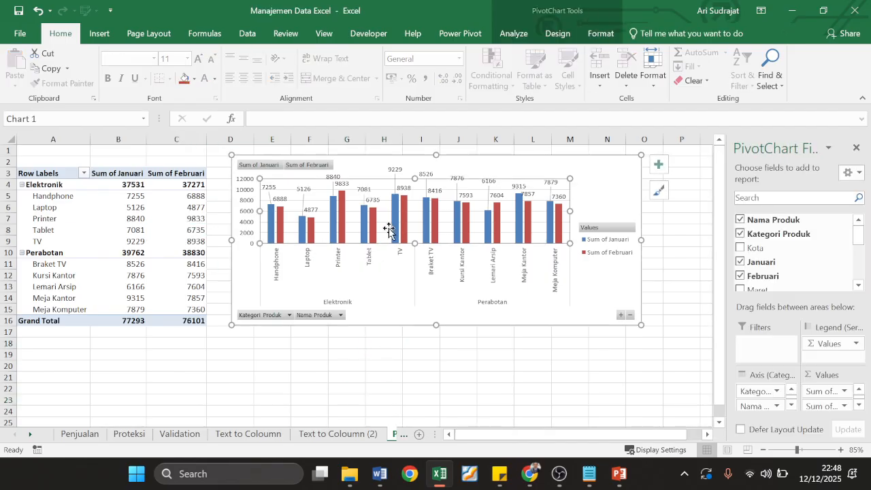
click(401, 303)
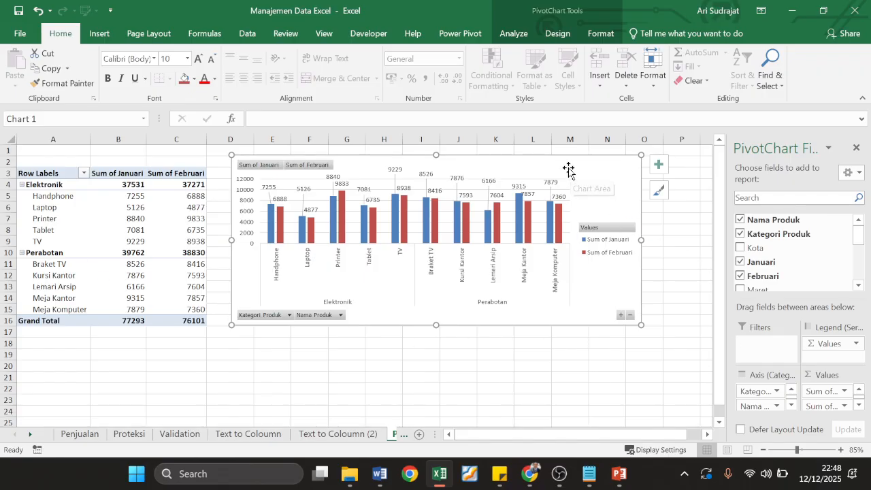
mouse_move(533, 167)
mouse_down()
mouse_move(540, 195)
mouse_move(533, 177)
mouse_move(542, 174)
mouse_up()
click(449, 378)
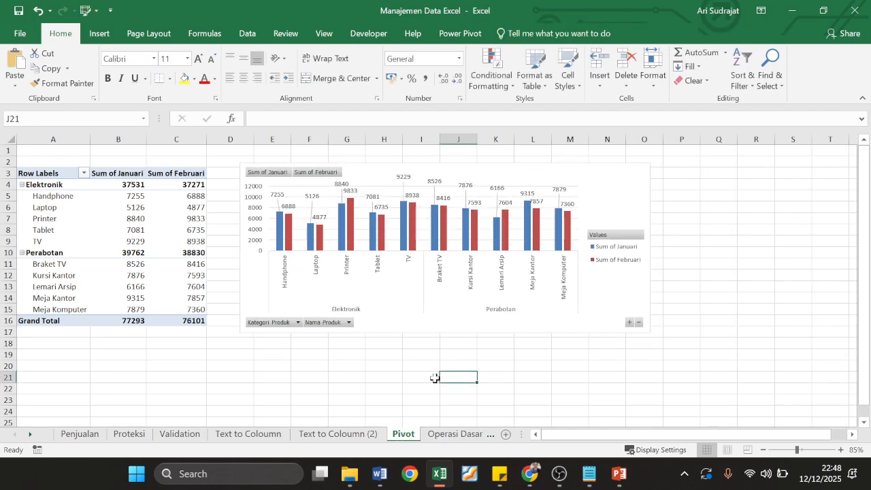
Step: Compare the Penjualan source data with the Pivot sheet's January and February sums per product and the accompanying chart
click(79, 436)
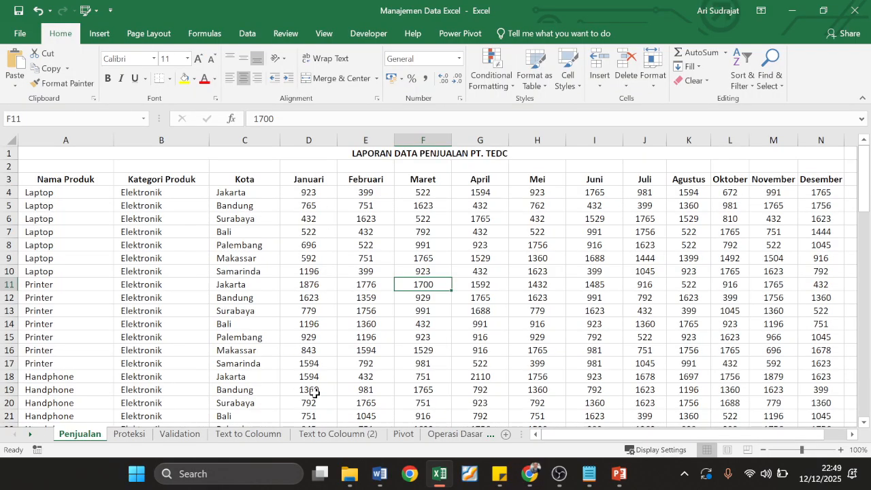
click(403, 434)
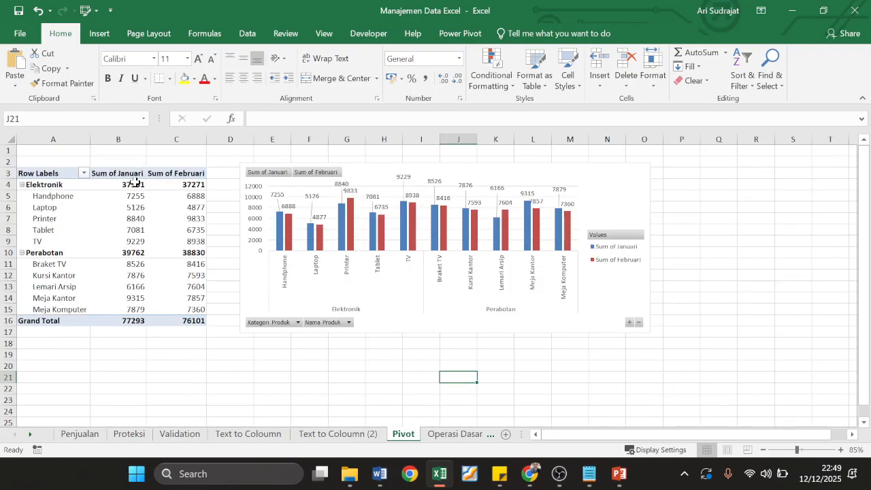
click(74, 206)
click(133, 198)
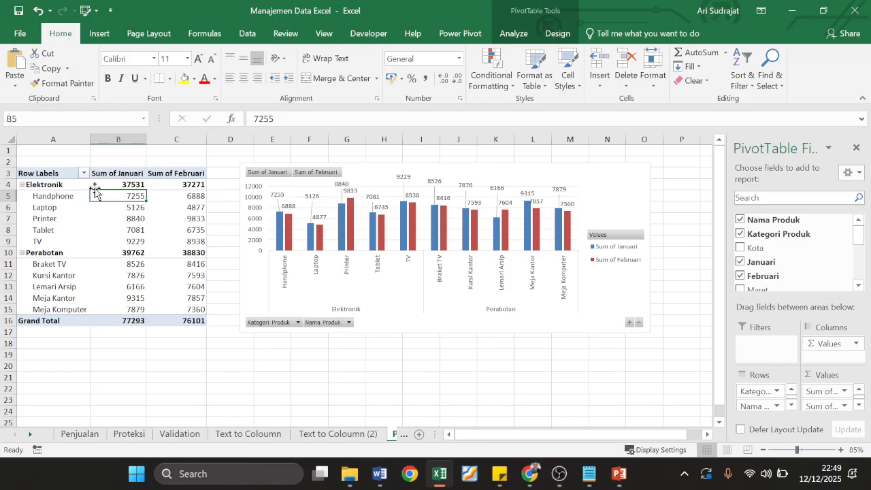
mouse_move(97, 182)
drag(60, 197, 113, 196)
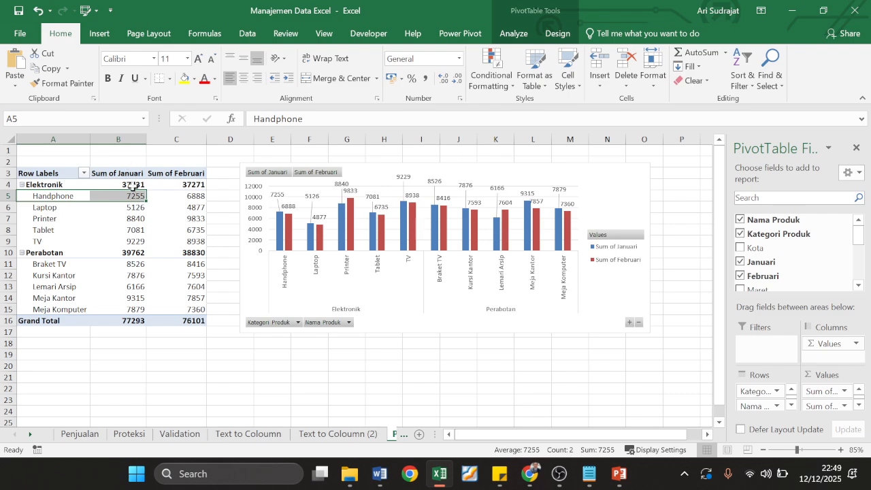
click(138, 197)
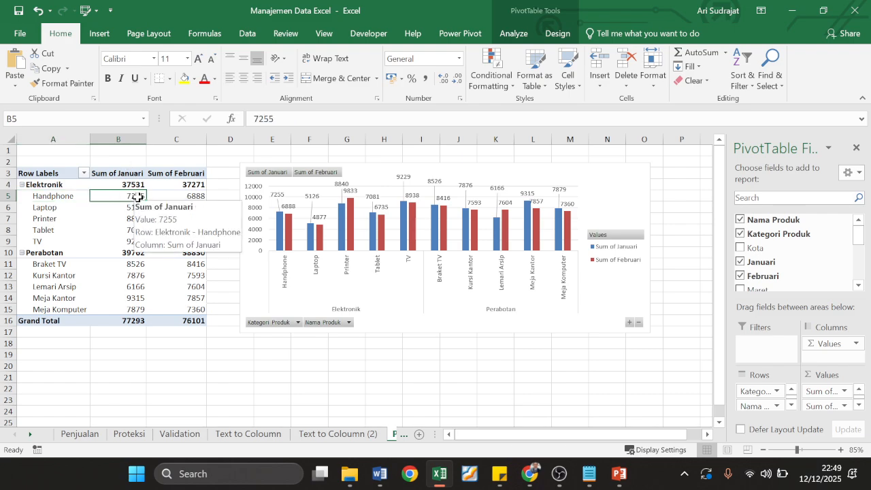
click(173, 368)
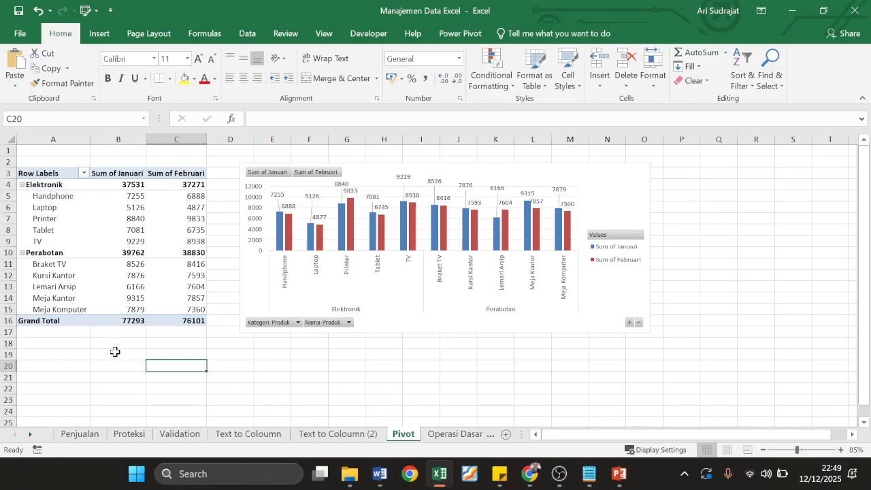
drag(48, 343, 654, 161)
click(717, 232)
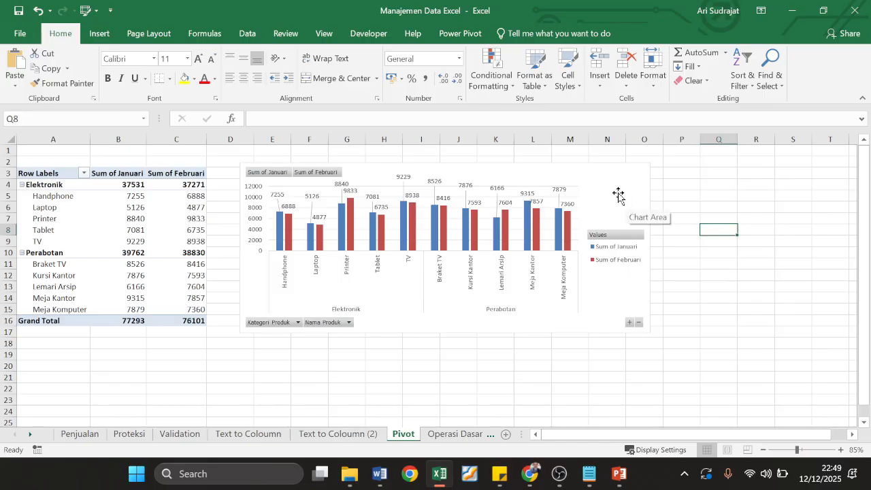
click(325, 399)
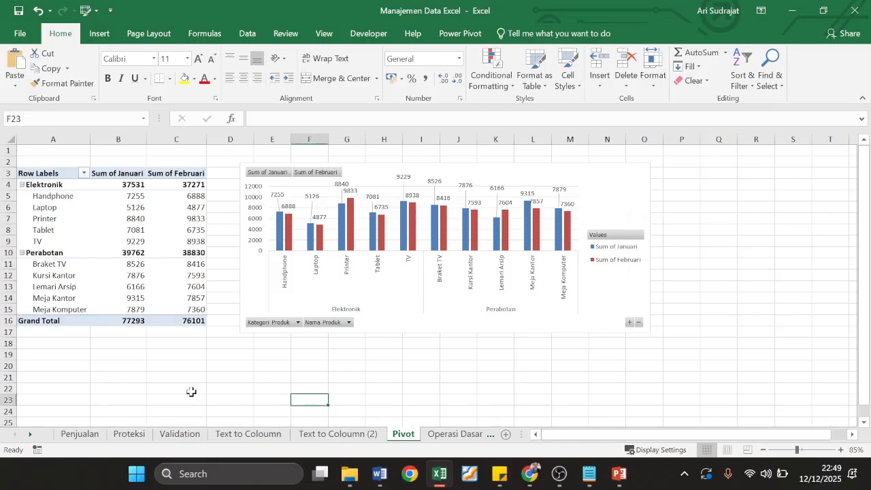
Step: Review the sales records on the Penjualan sheet, examining the product names, categories, cities and monthly figures
click(81, 435)
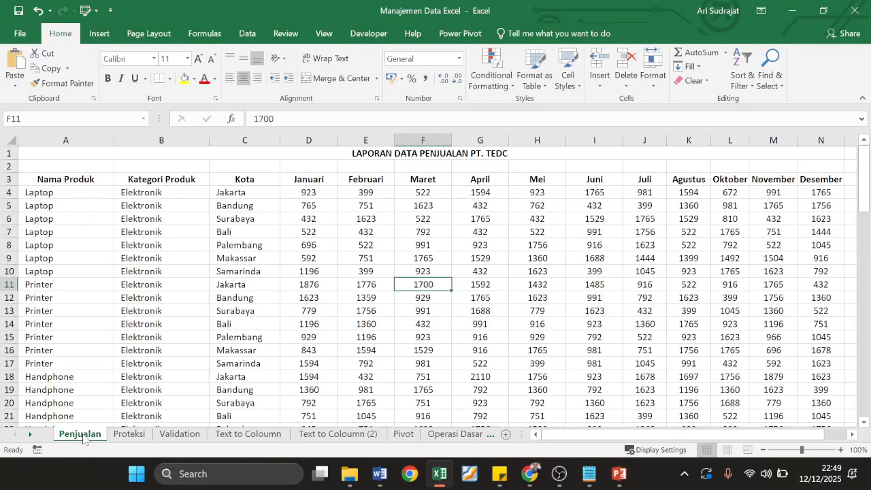
click(224, 256)
click(466, 208)
scroll(575, 266, down, 16)
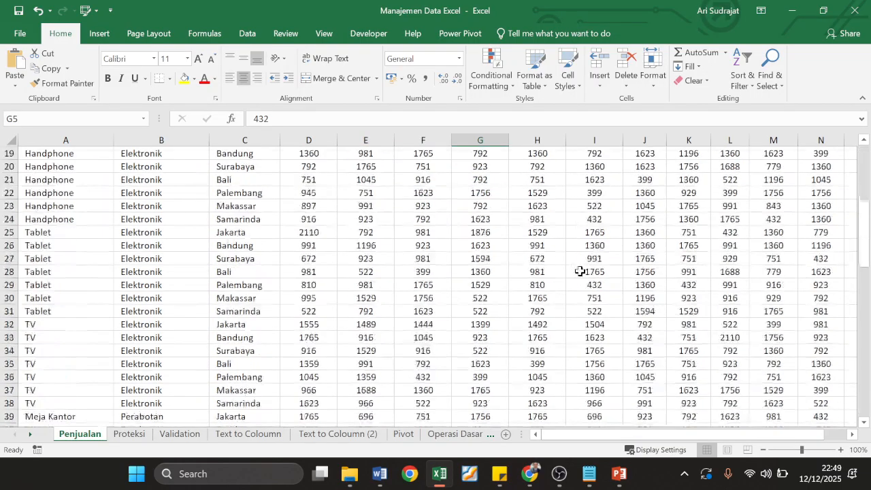
scroll(490, 292, down, 5)
scroll(466, 306, up, 14)
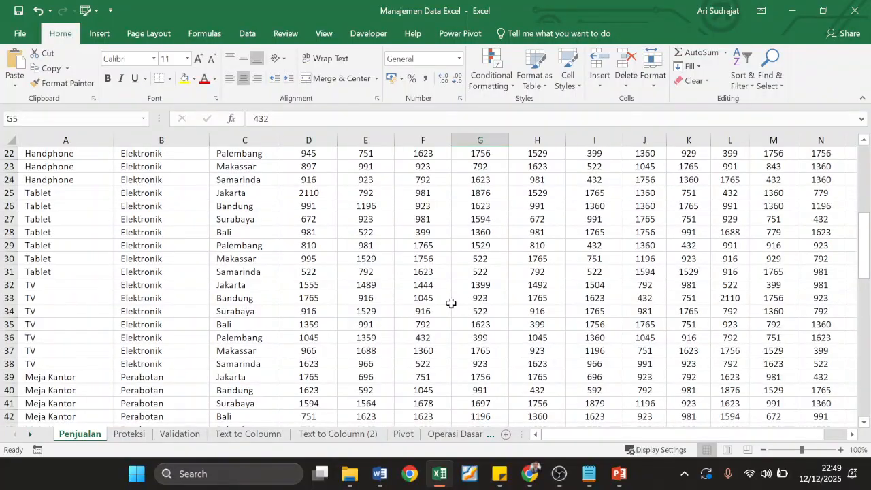
scroll(451, 303, up, 7)
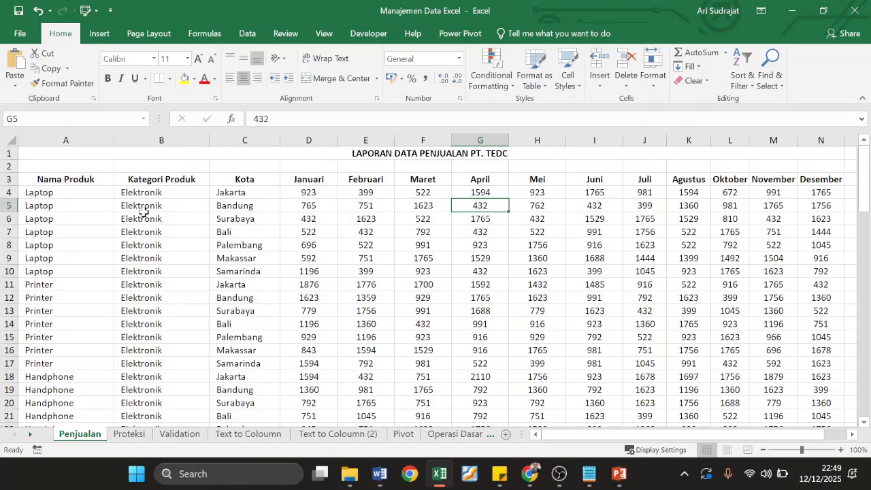
scroll(166, 220, down, 1)
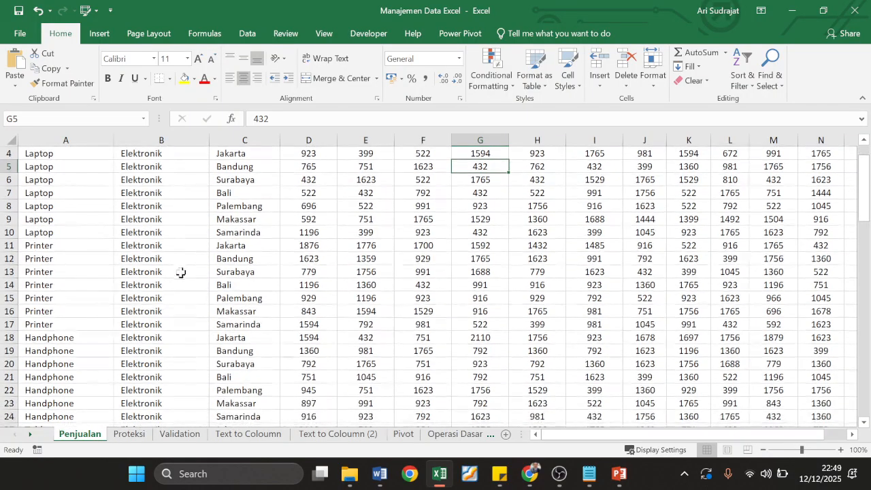
scroll(181, 272, down, 12)
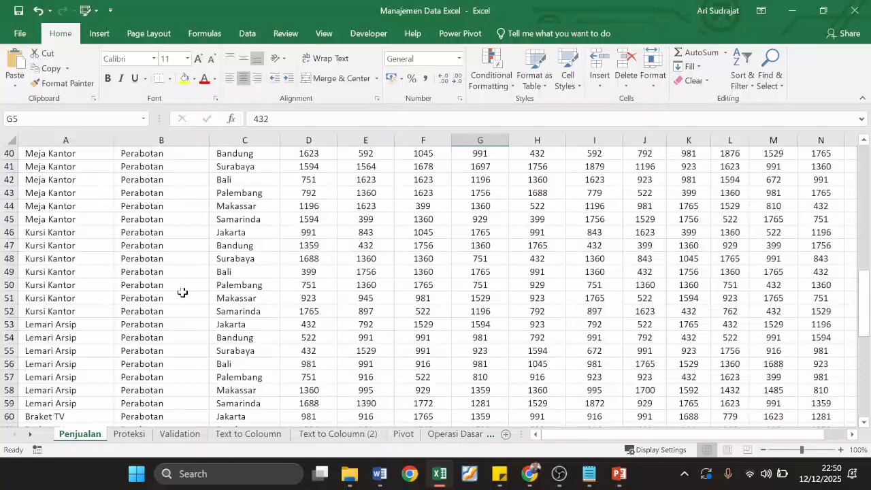
scroll(182, 295, up, 13)
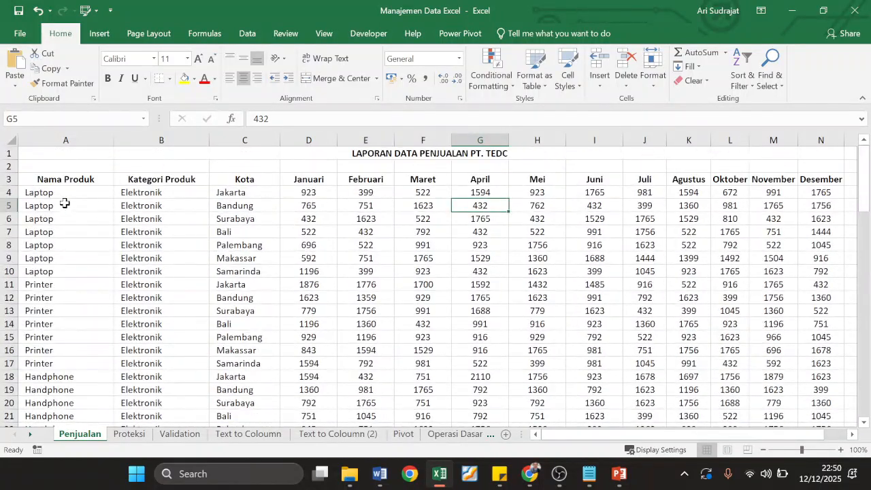
click(64, 194)
click(252, 229)
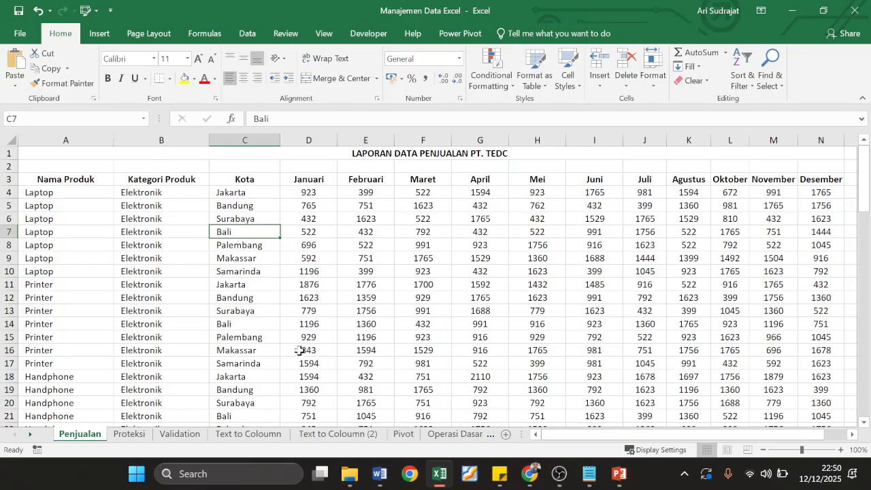
Step: Add a new worksheet and create a PivotTable at its cell A1 from the source range Penjualan!$A$3:$N$73
click(506, 435)
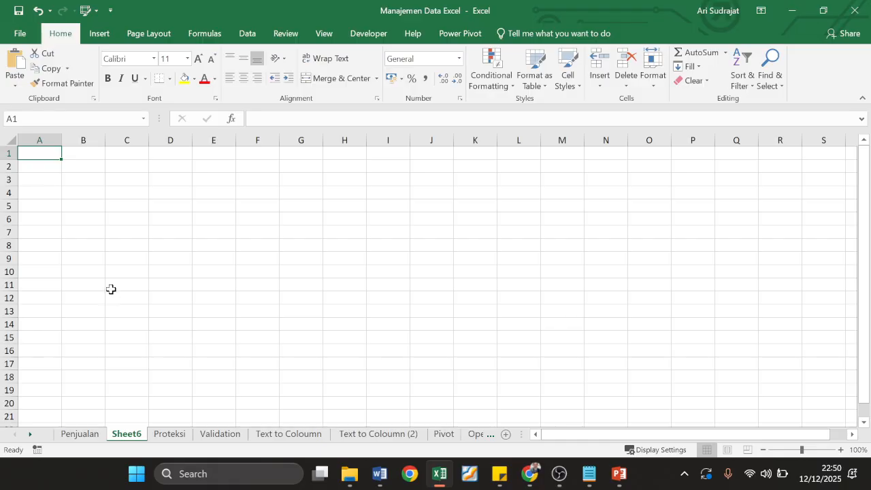
click(100, 34)
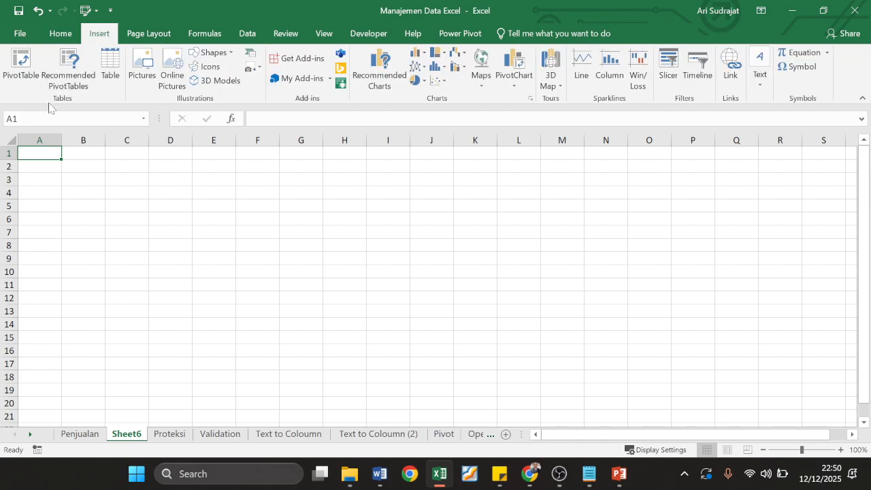
click(20, 65)
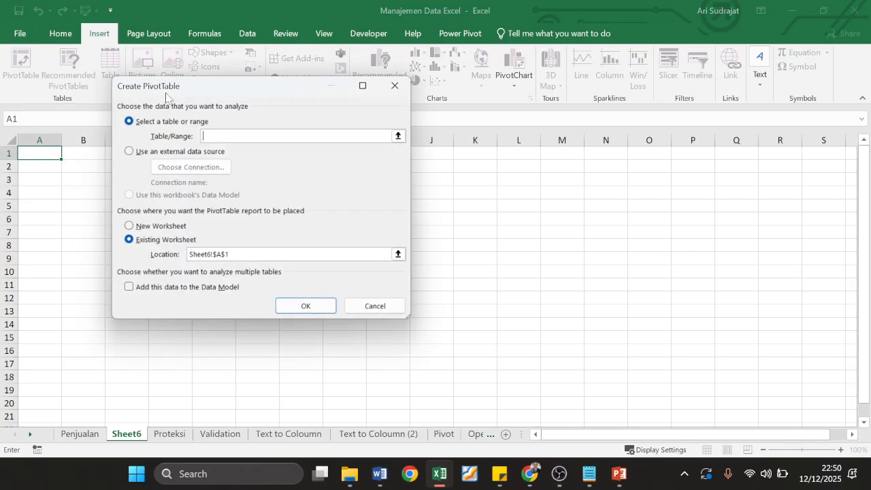
drag(166, 91, 215, 157)
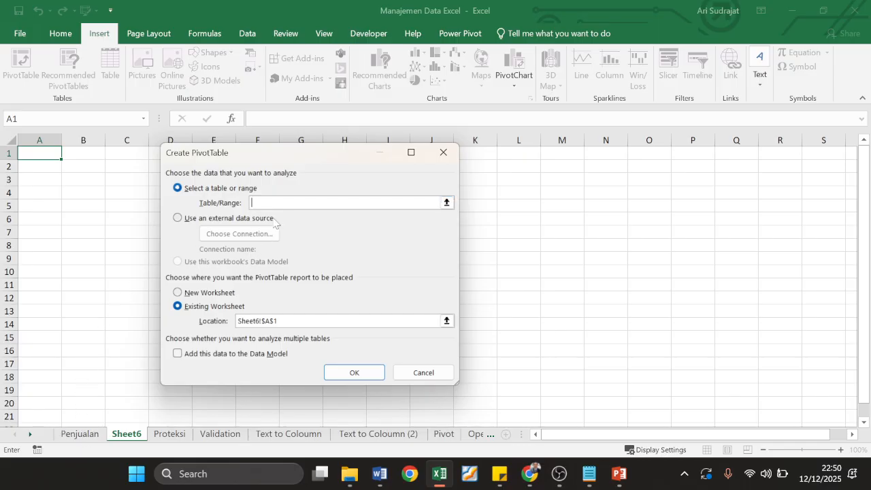
click(77, 435)
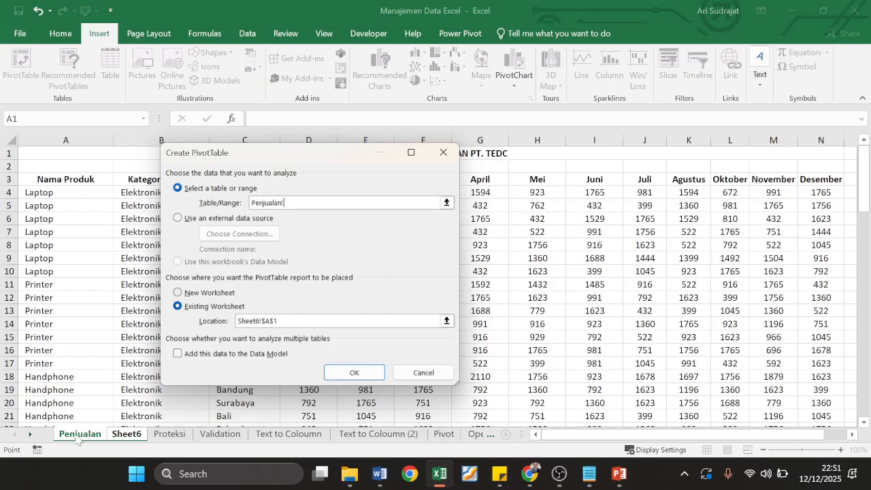
click(58, 179)
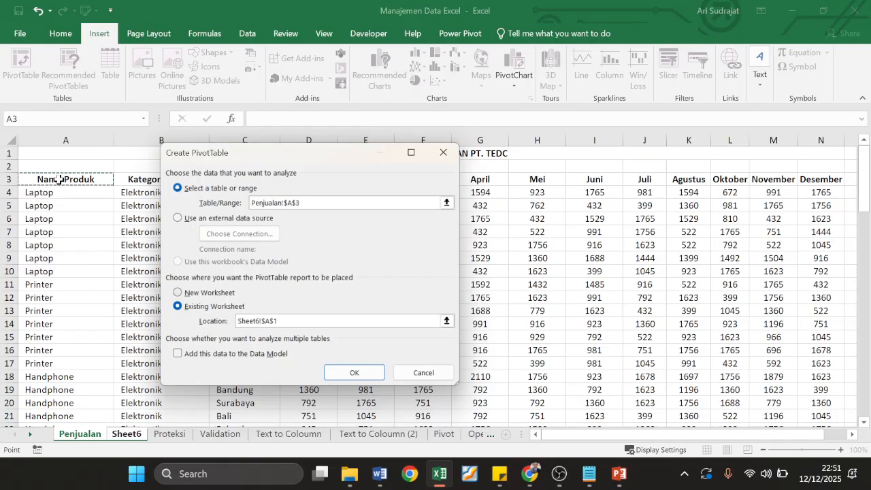
click(60, 192)
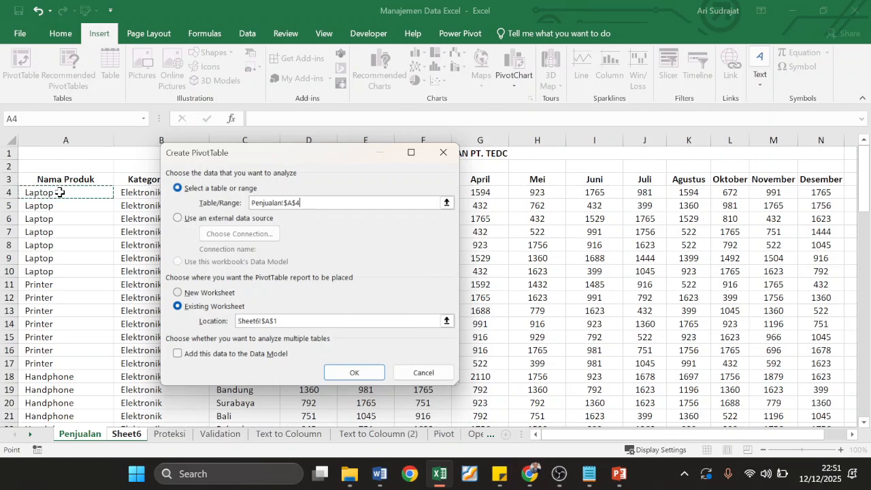
drag(59, 181, 803, 390)
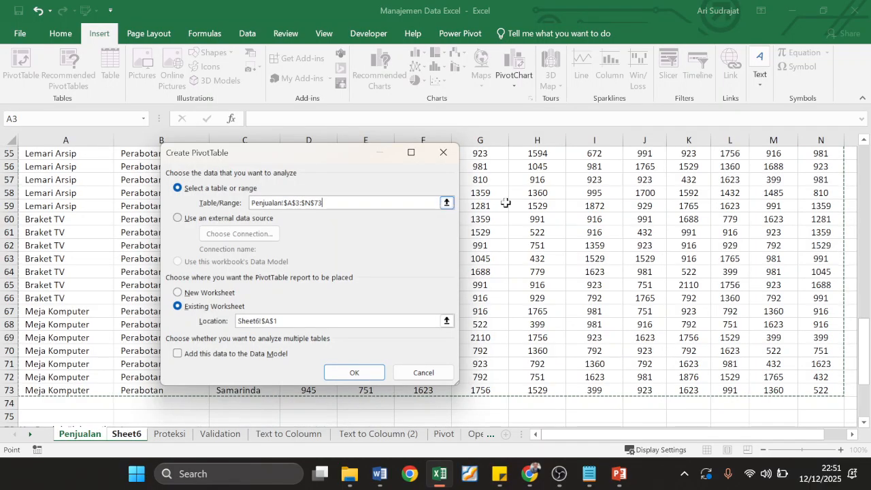
click(349, 373)
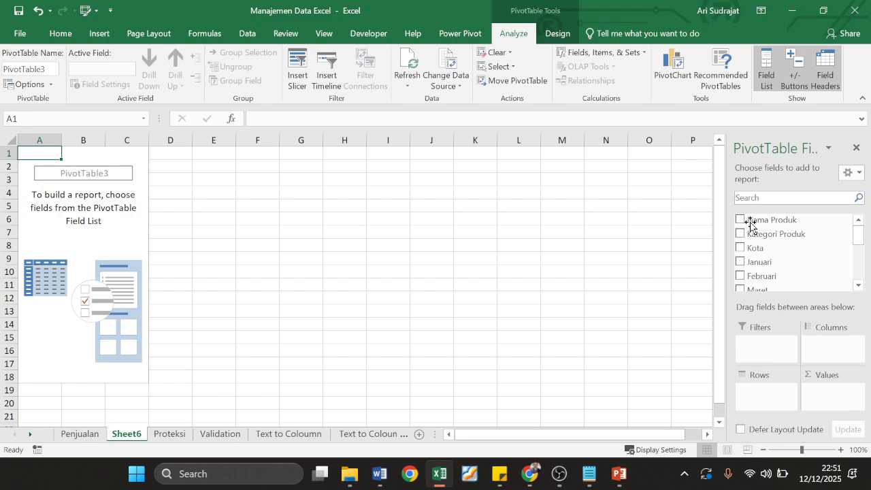
Step: Compare the new PivotTable's field list with the column headers in row 3 of the Penjualan sheet
drag(859, 241, 858, 275)
scroll(857, 272, up, 5)
click(71, 436)
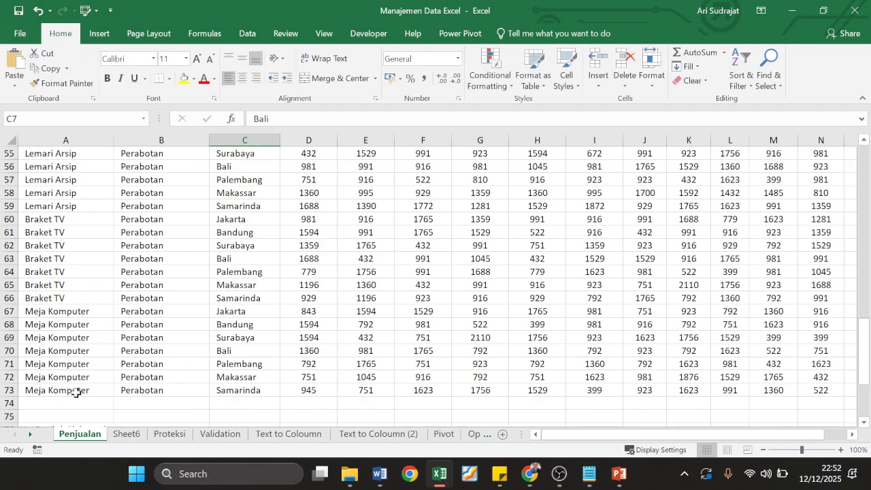
scroll(185, 249, up, 19)
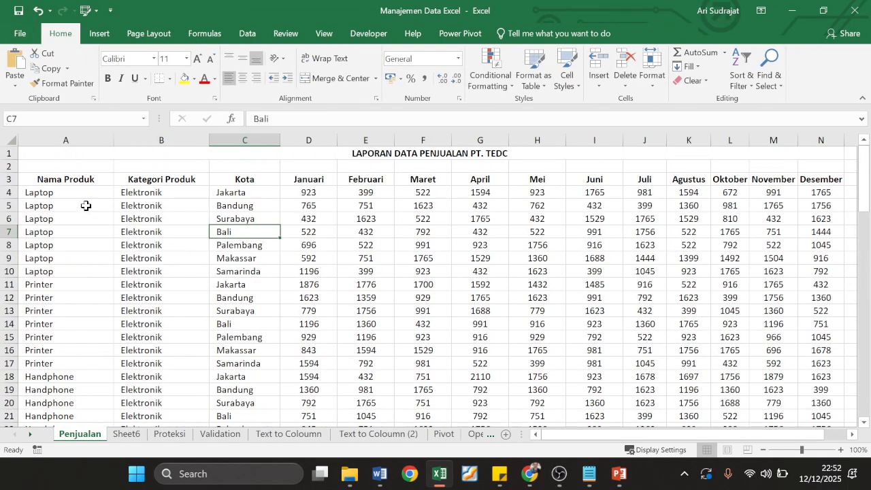
click(8, 179)
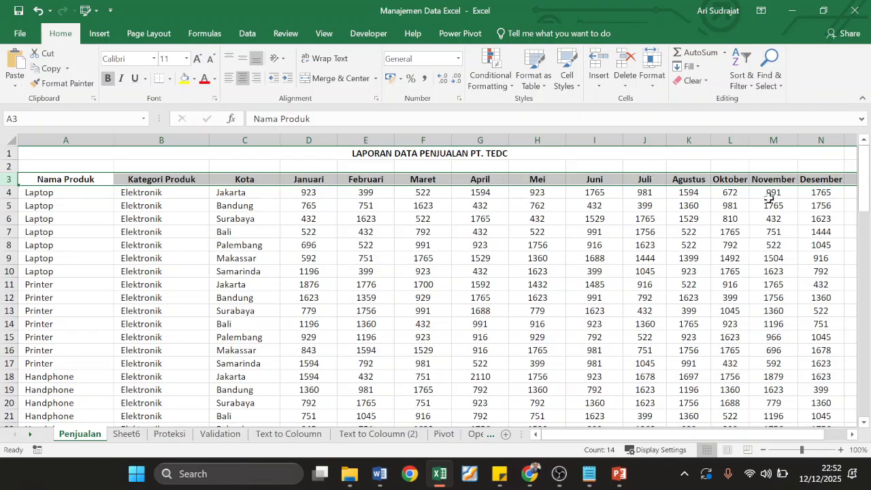
click(484, 270)
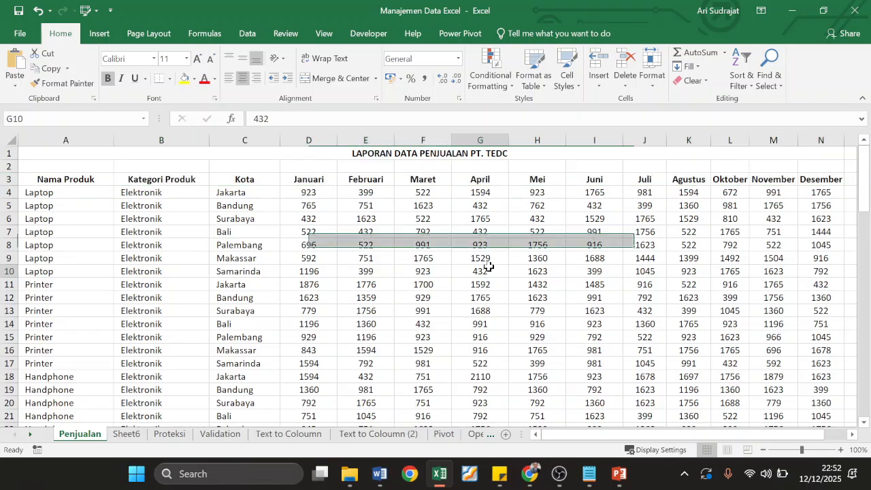
click(127, 435)
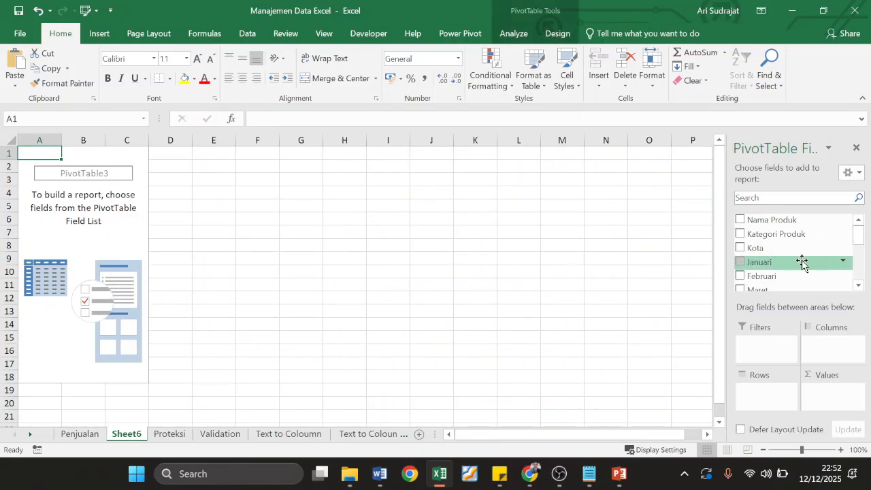
Step: Add the Nama Produk field to the PivotTable's rows
scroll(801, 267, down, 1)
scroll(801, 267, down, 4)
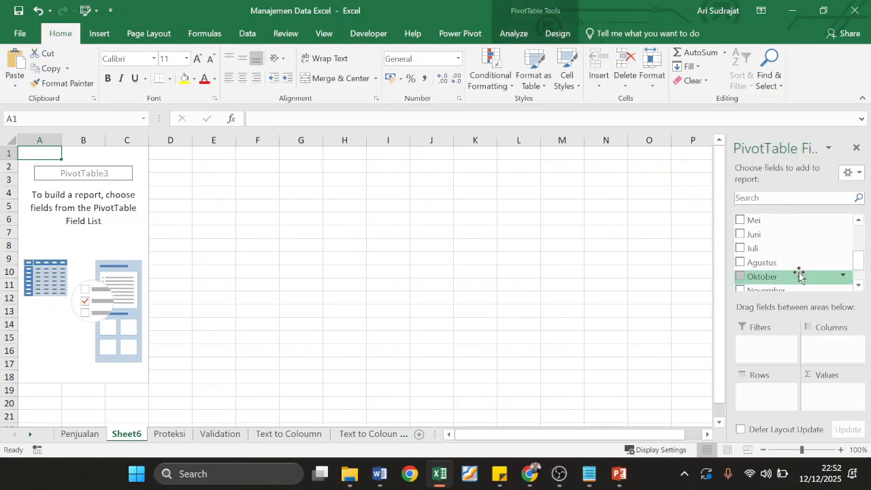
scroll(794, 283, up, 5)
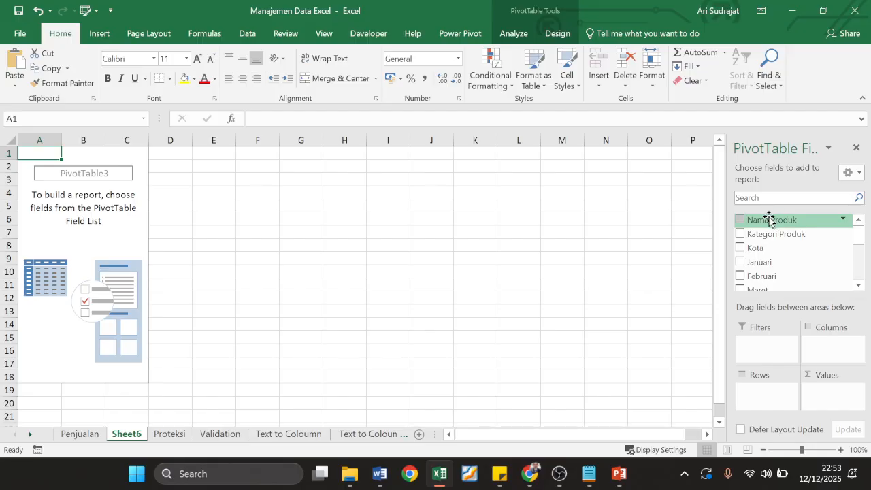
drag(769, 220, 766, 403)
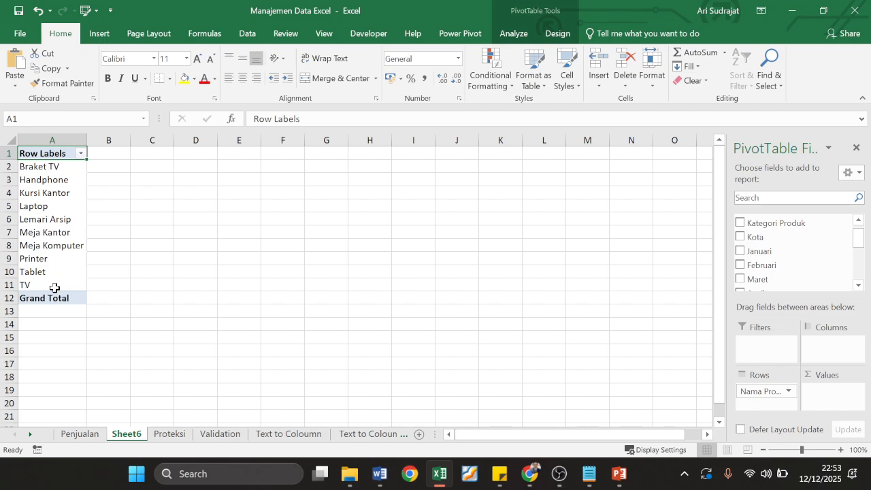
Step: Add the Januari field to the PivotTable's values so that it is summed per product
click(858, 286)
click(859, 285)
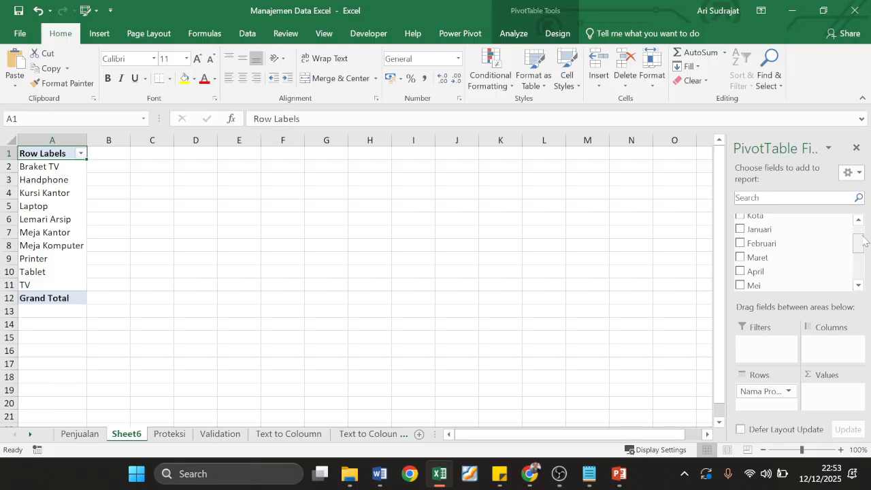
click(859, 285)
click(859, 285)
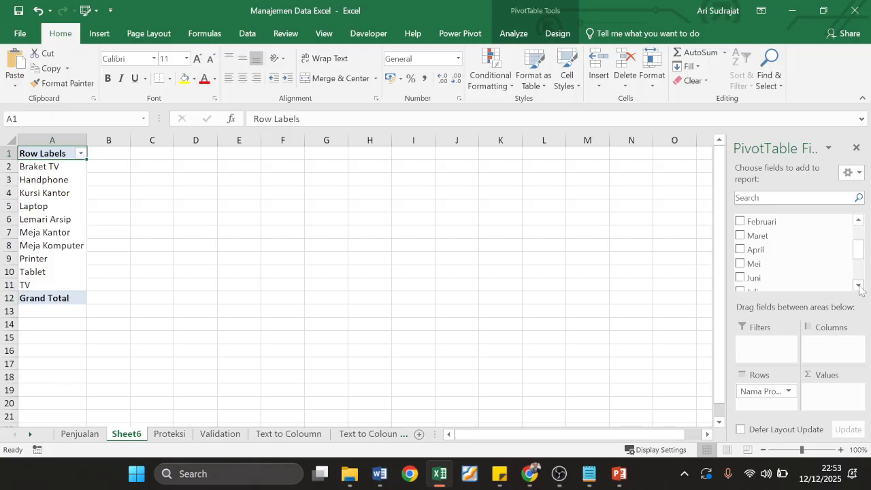
drag(859, 245, 859, 224)
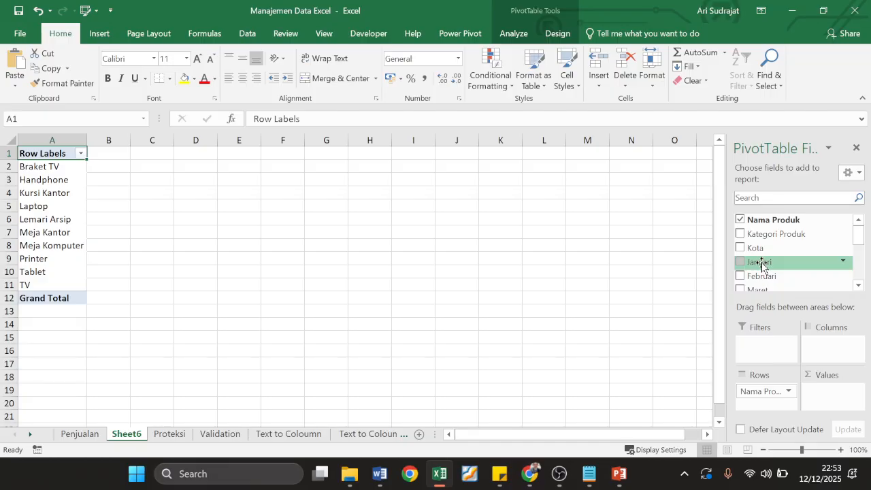
drag(762, 265, 827, 395)
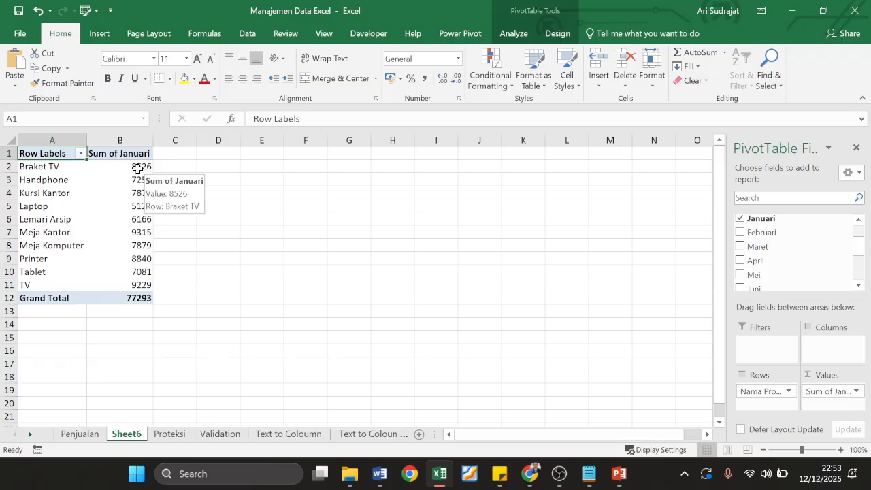
Step: Add the Kota field to the PivotTable's rows beneath Nama Produk to break each product down by city
click(52, 166)
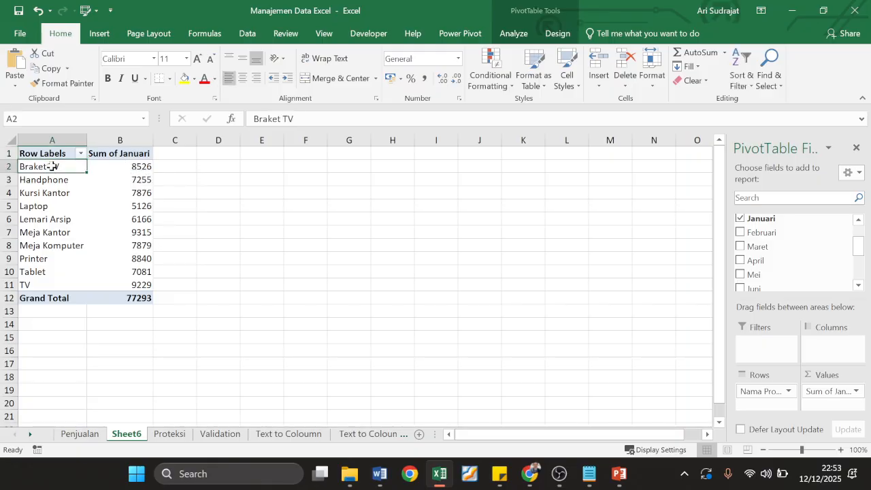
click(124, 167)
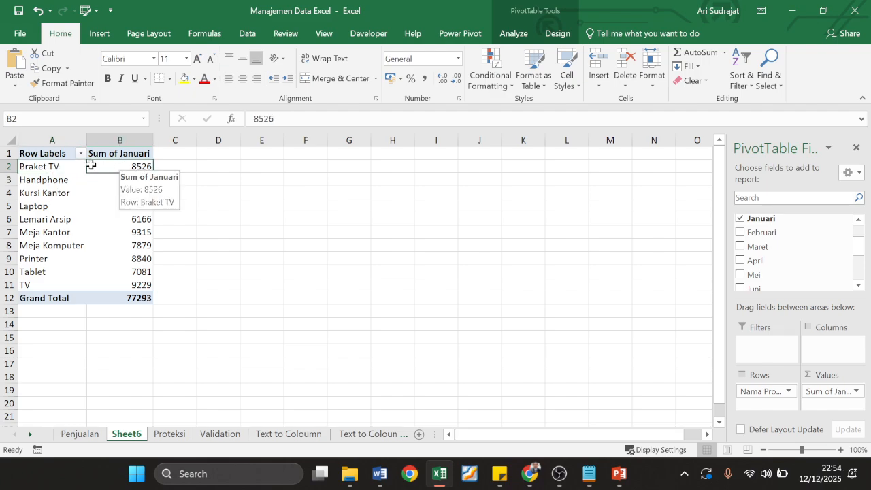
click(53, 166)
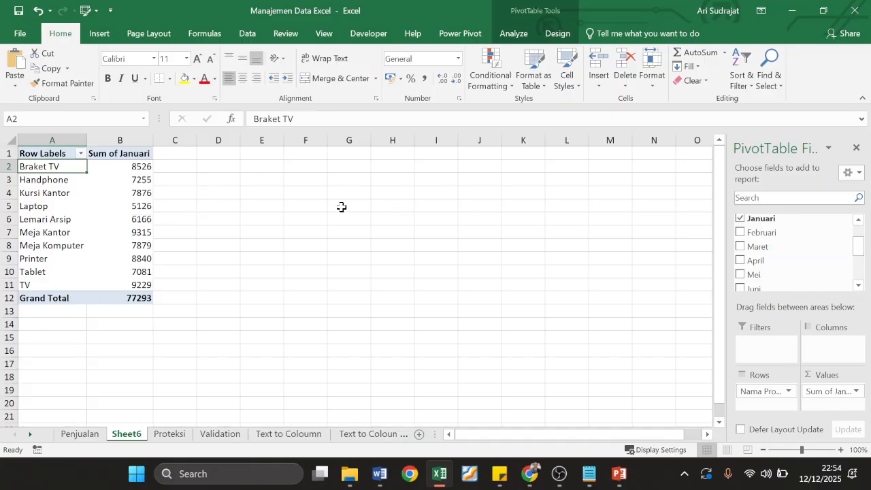
mouse_move(141, 168)
scroll(858, 251, up, 3)
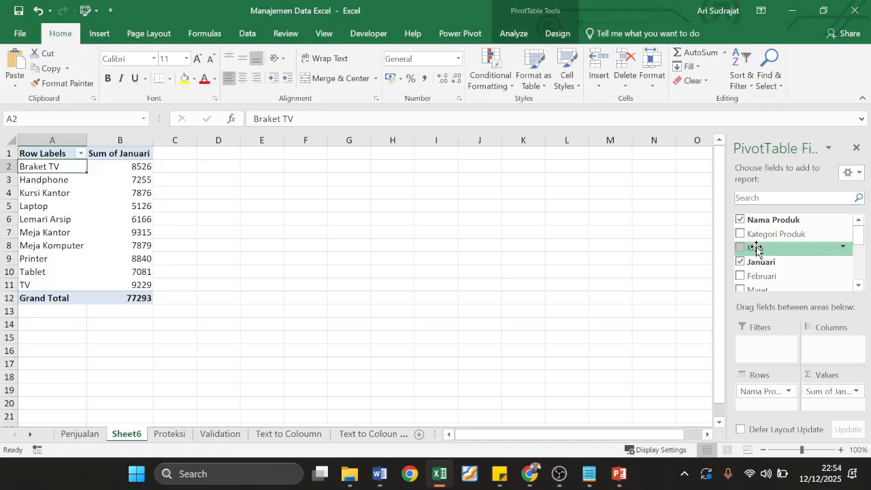
drag(757, 249, 781, 423)
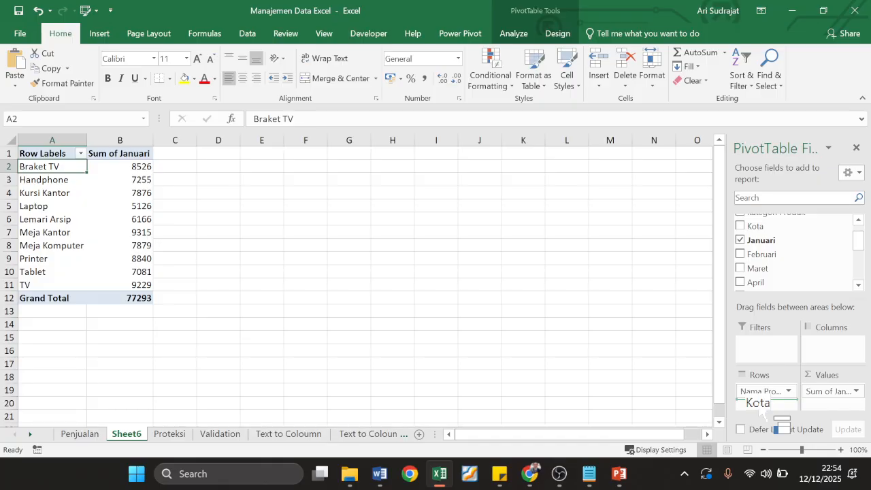
drag(781, 423, 759, 405)
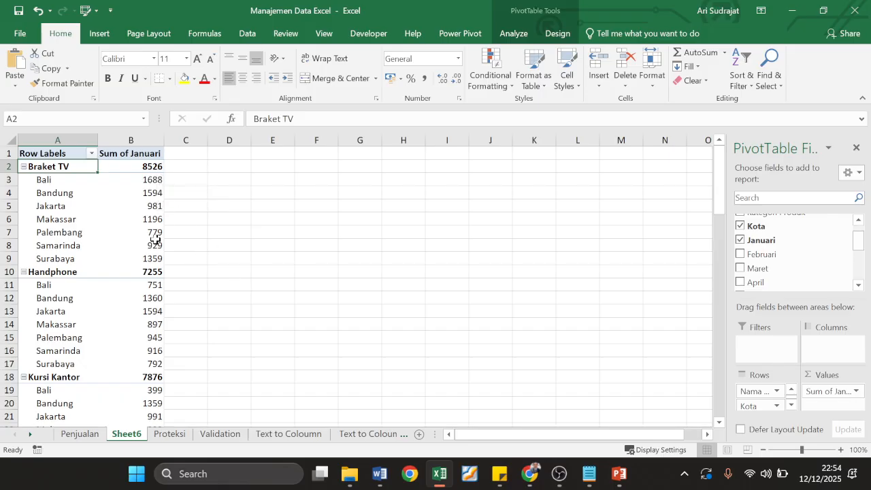
Step: Examine the January sums per city under each product in the PivotTable
click(86, 178)
click(148, 179)
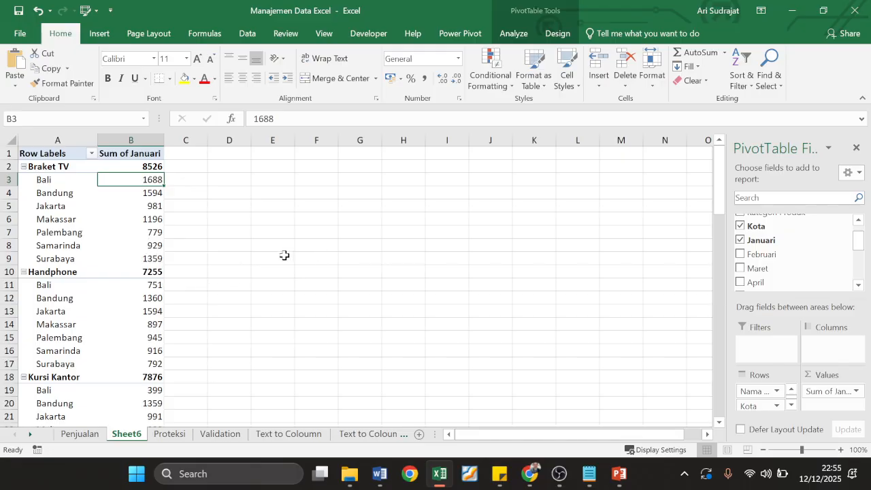
scroll(272, 273, down, 1)
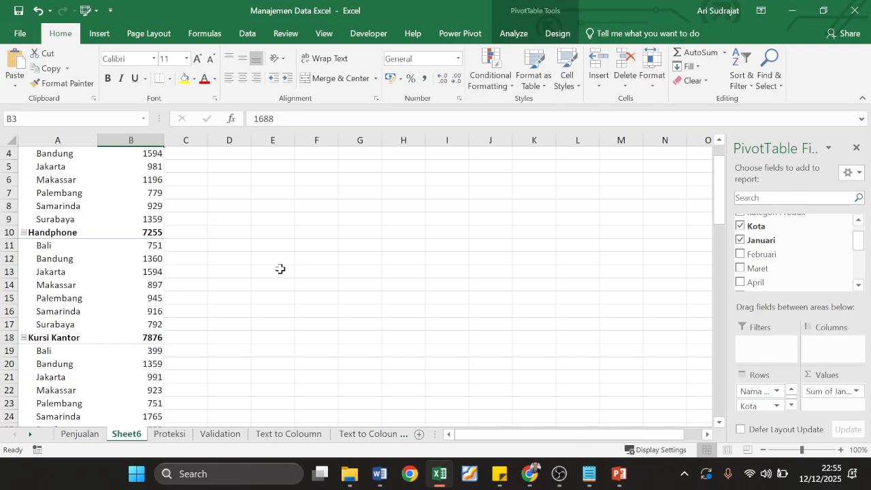
scroll(280, 271, up, 1)
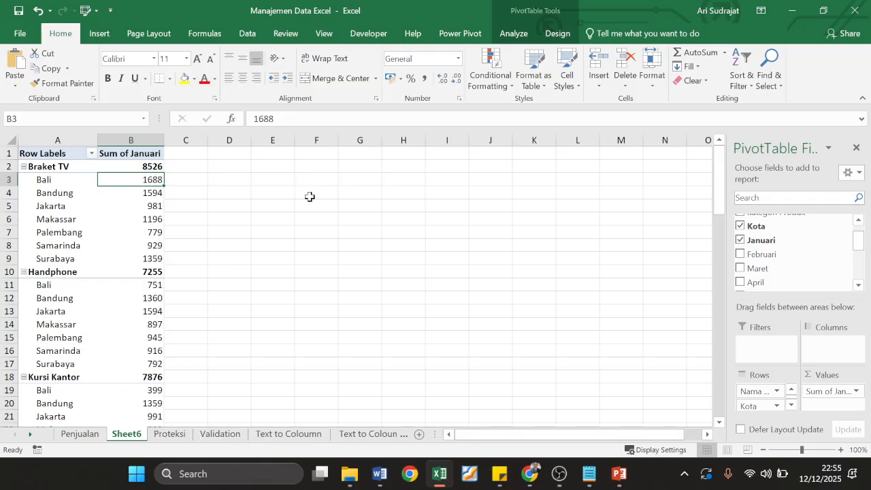
click(64, 246)
click(64, 228)
click(63, 215)
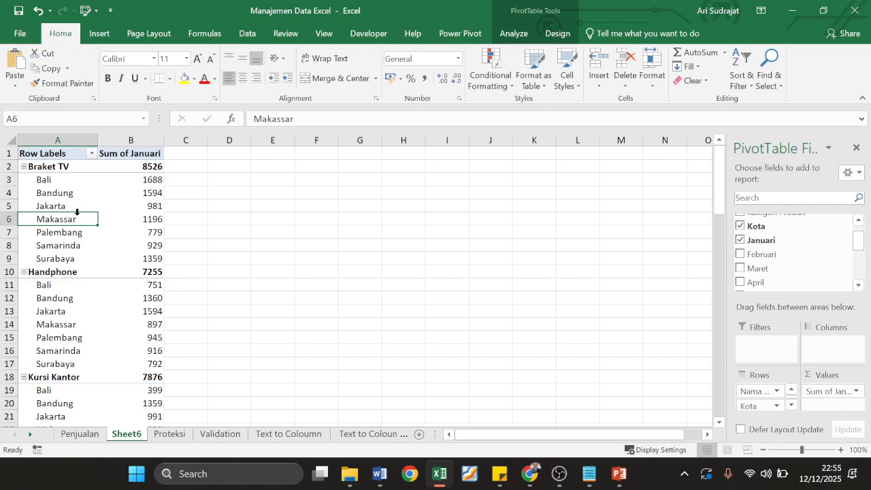
click(558, 36)
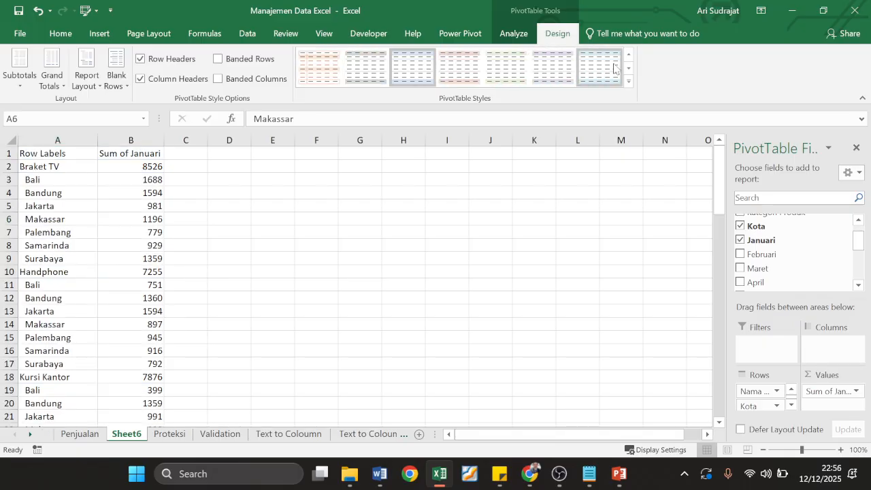
click(514, 34)
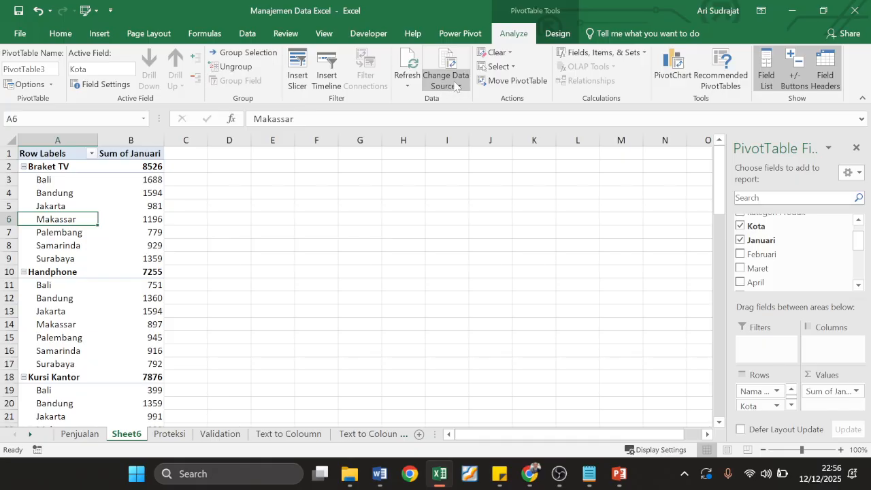
click(446, 65)
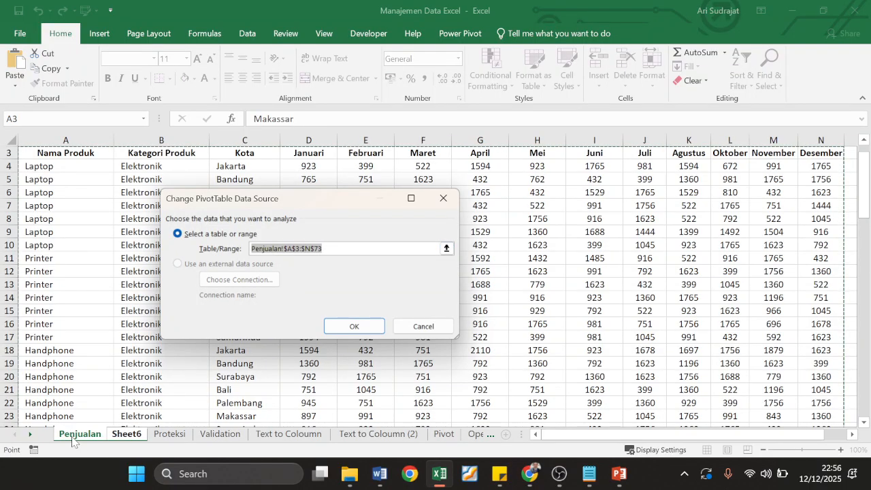
click(438, 331)
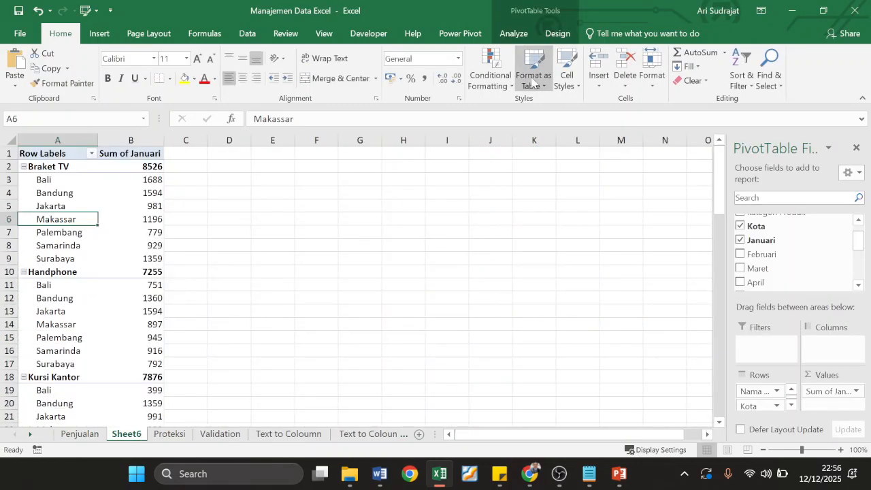
Step: Insert a Clustered Column PivotChart based on the product and city PivotTable
click(518, 34)
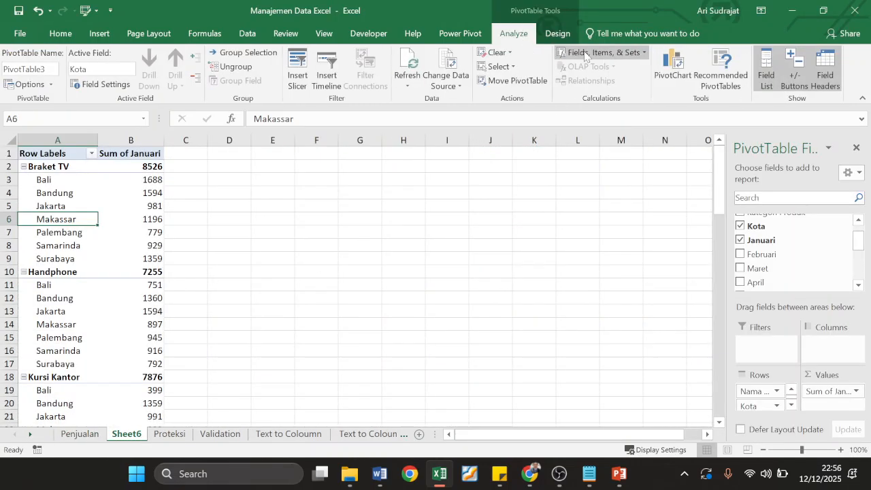
click(676, 68)
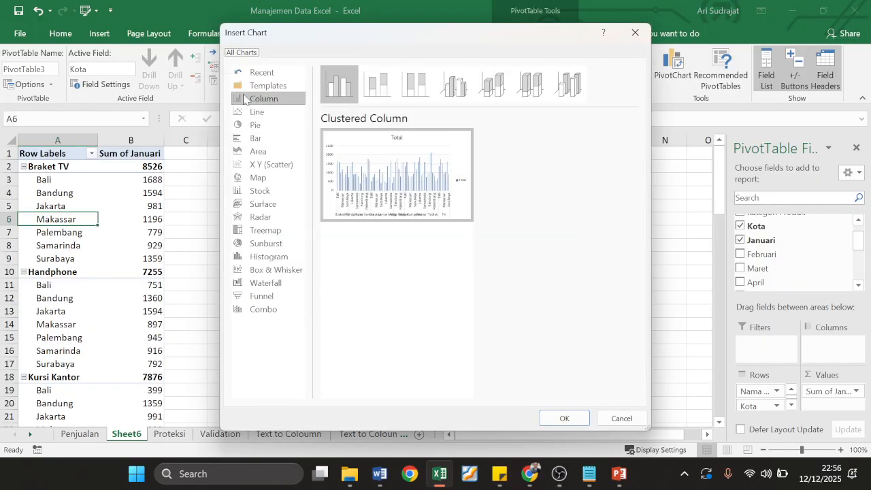
click(269, 256)
click(271, 164)
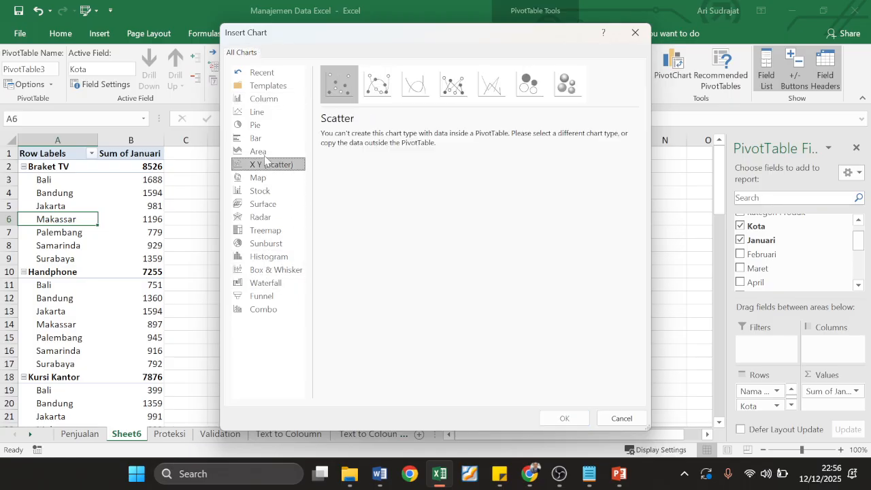
click(257, 138)
click(269, 124)
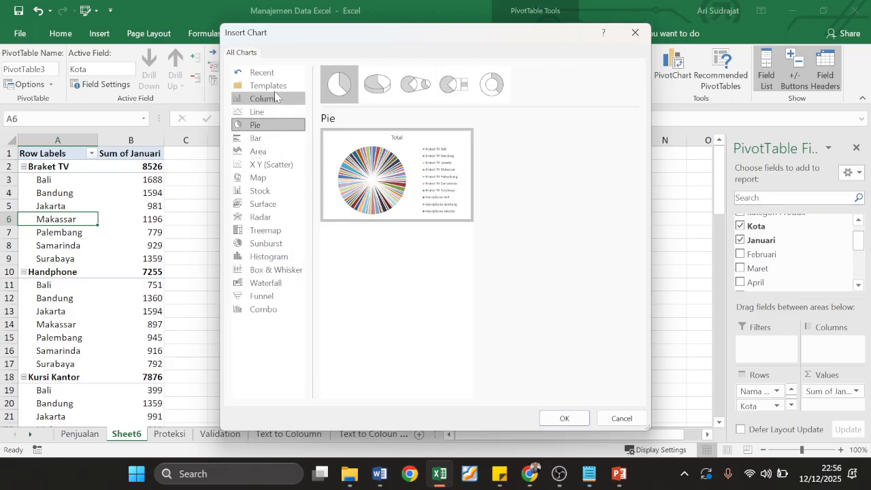
click(279, 99)
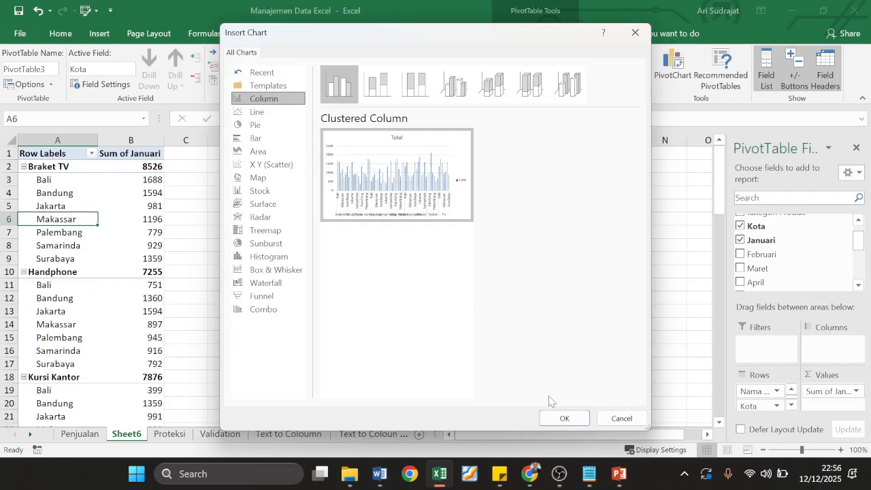
click(565, 418)
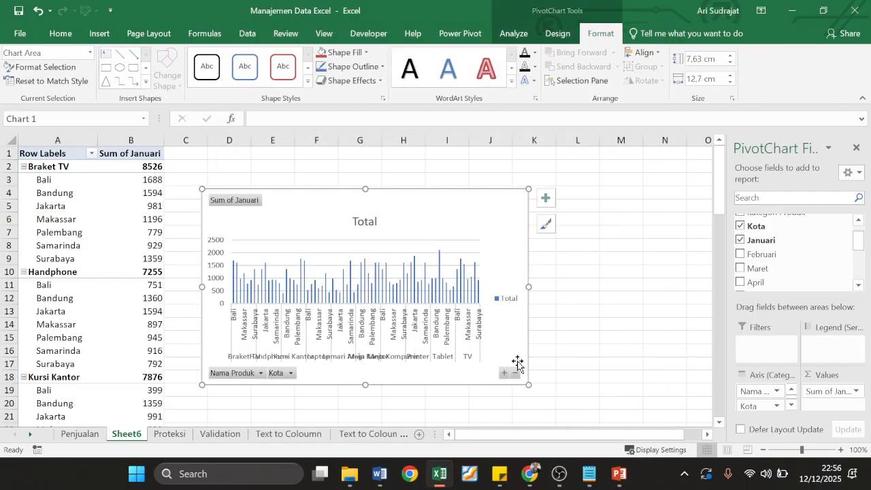
Step: Move the PivotChart up beside the first table rows and enlarge it to about 8.93 cm high and 16.51 cm wide
drag(467, 214, 477, 180)
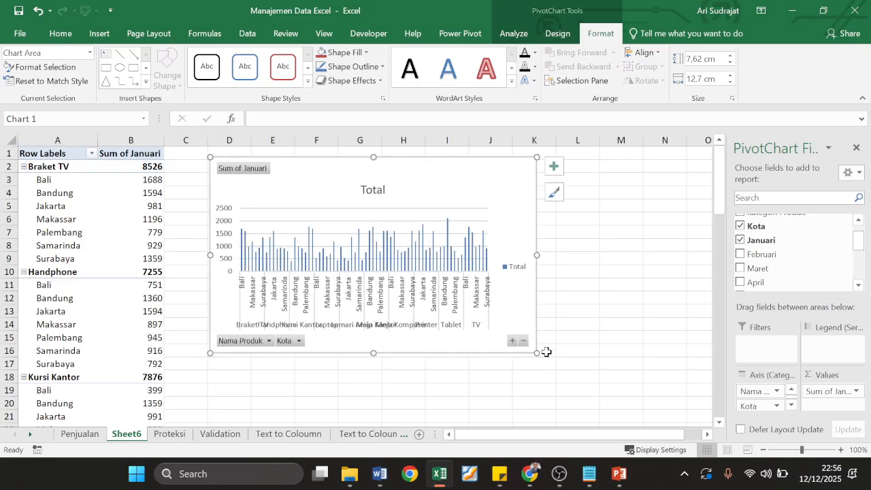
drag(537, 352, 635, 387)
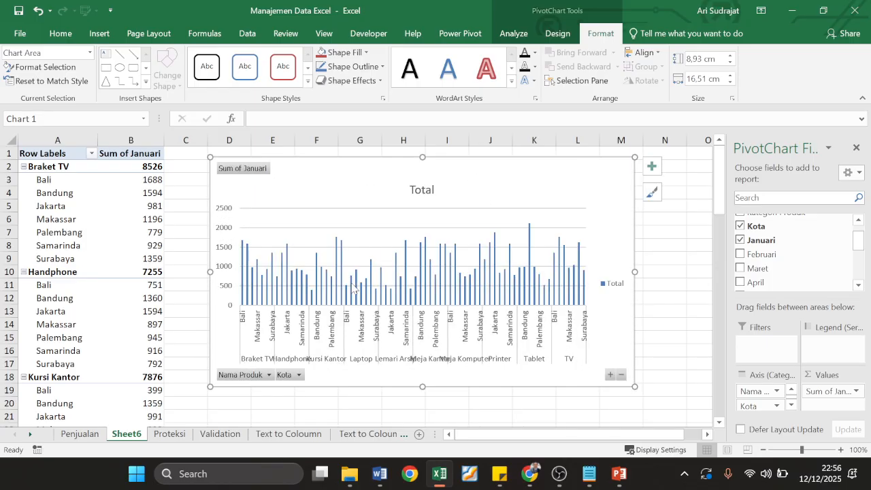
Step: Compare the PivotTable's city rows and January sums with the columns of the PivotChart
click(91, 203)
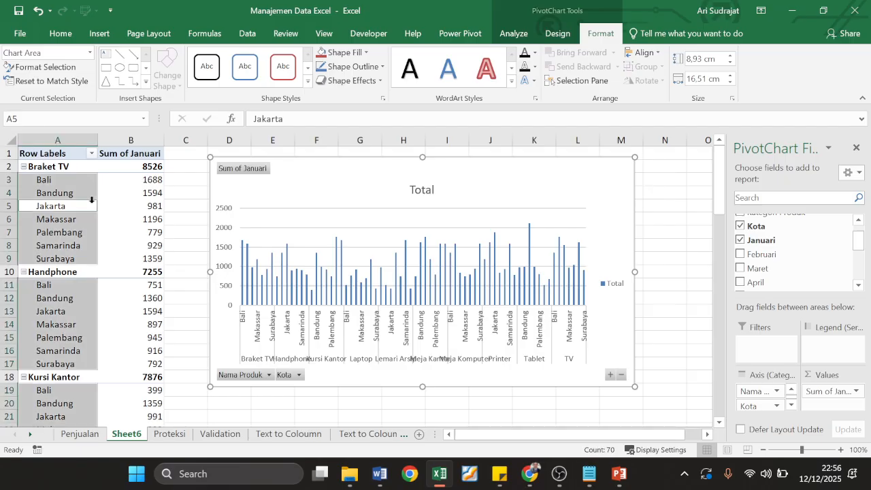
click(140, 231)
scroll(143, 239, down, 2)
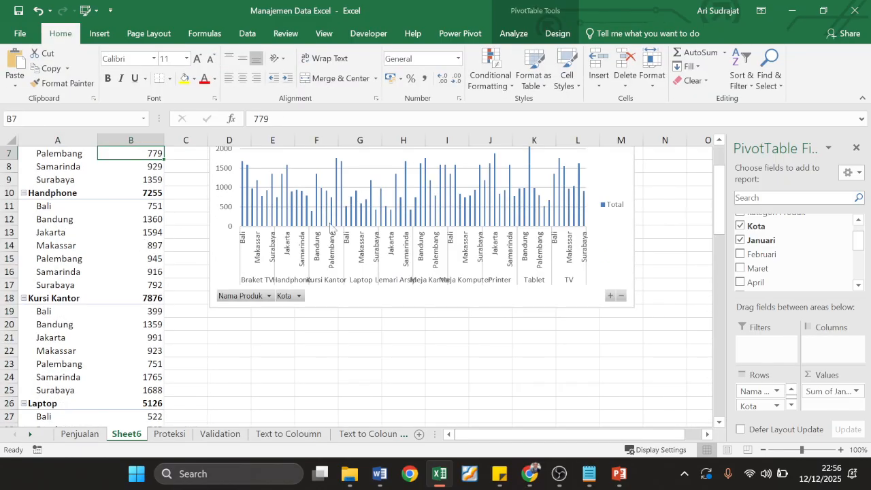
scroll(329, 256, up, 2)
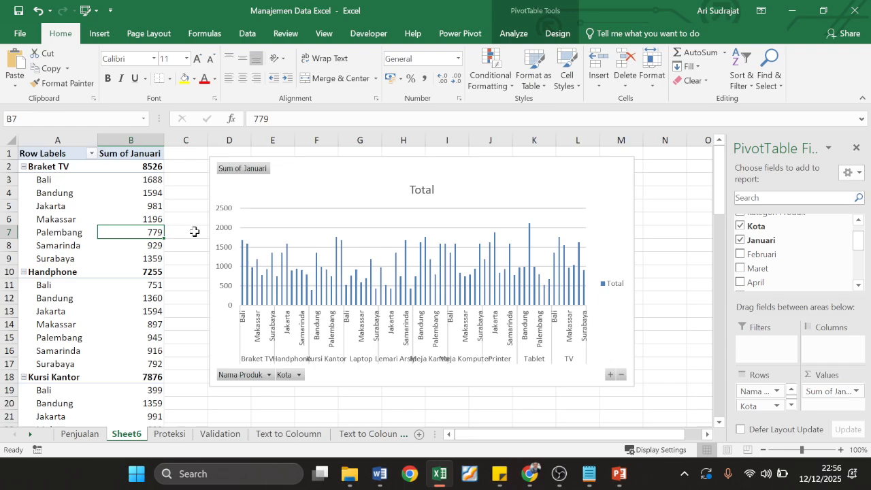
click(83, 202)
click(69, 181)
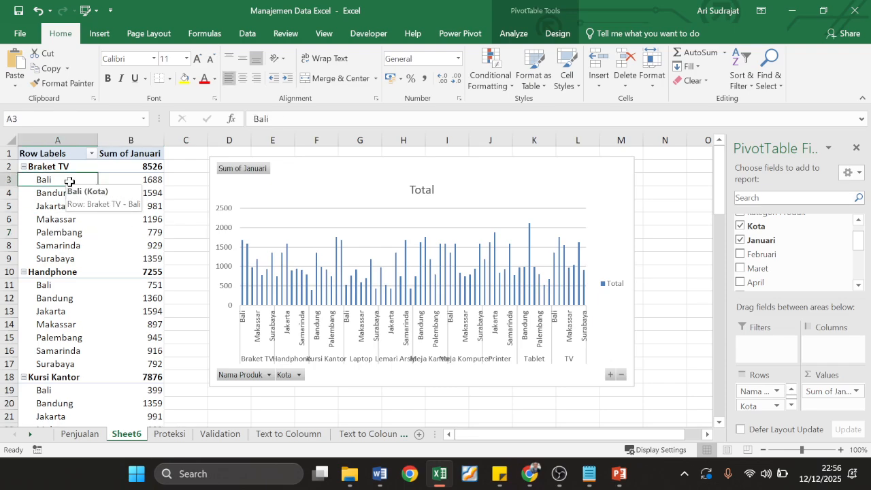
click(99, 153)
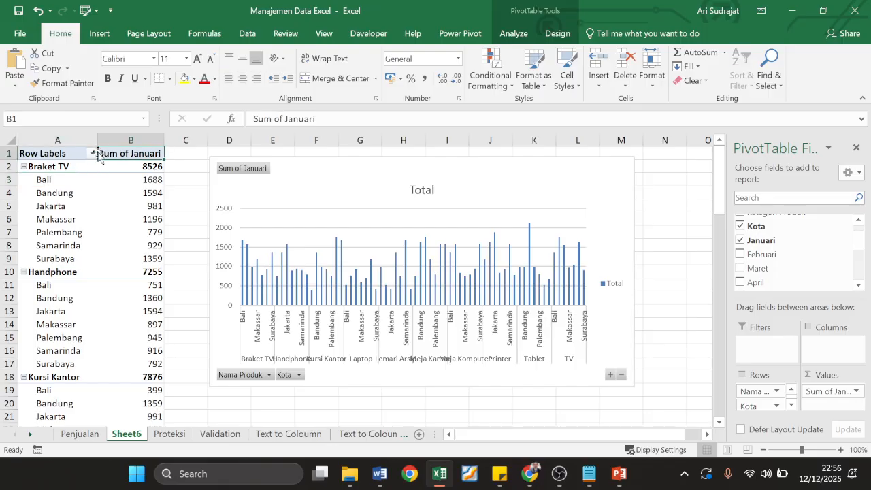
click(86, 195)
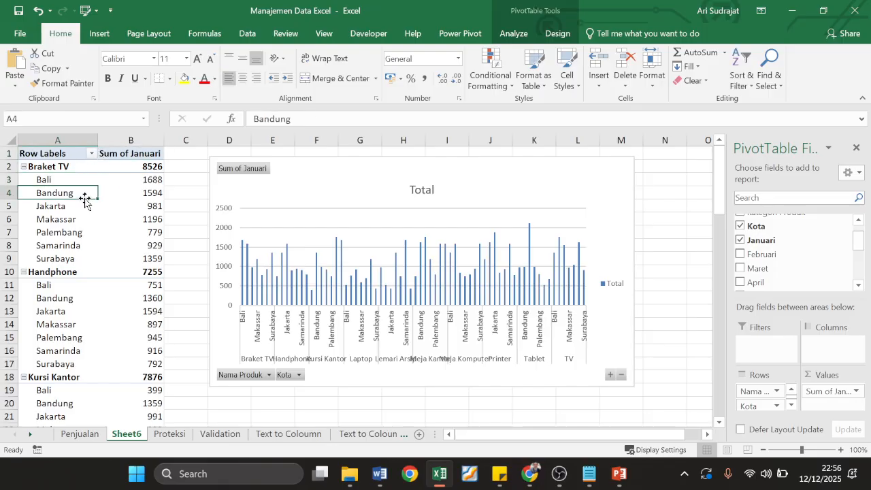
Step: Filter the PivotTable's Kota field to show only Bandung under each product
click(94, 154)
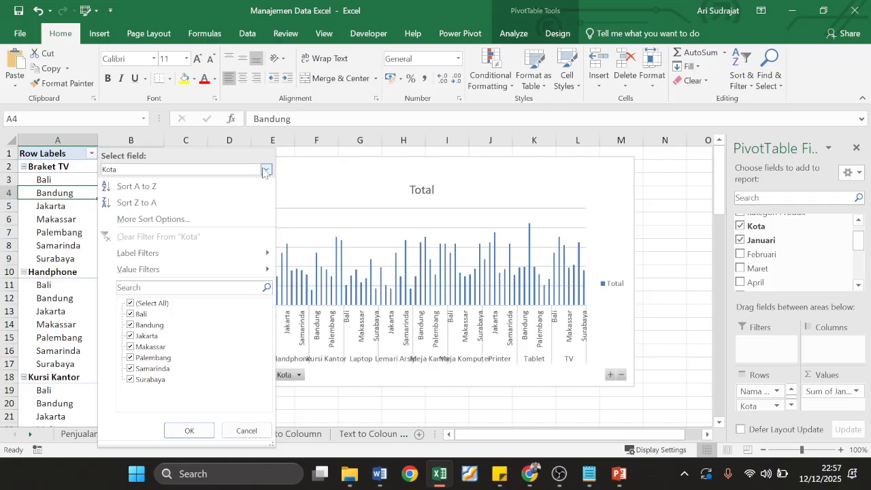
click(266, 170)
click(266, 170)
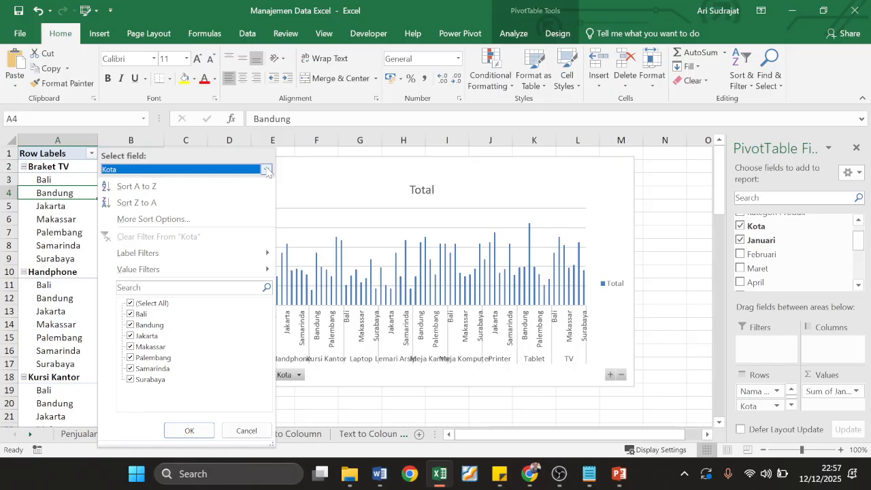
click(134, 305)
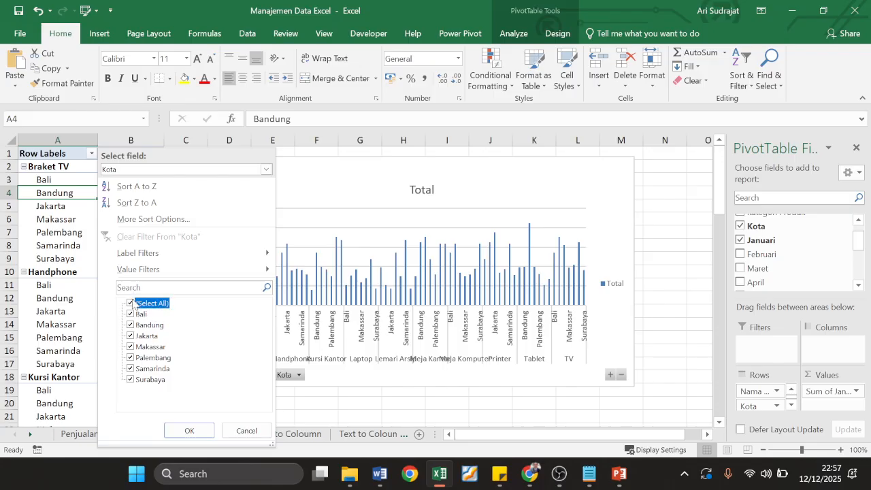
click(133, 326)
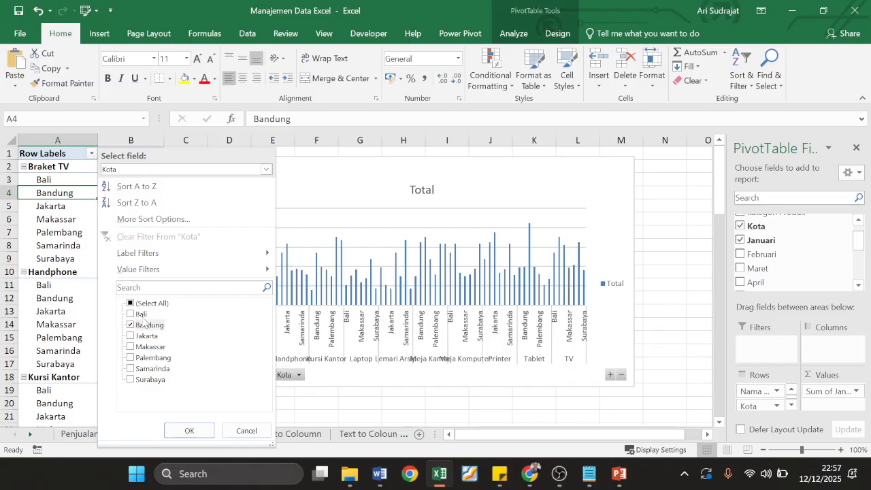
click(189, 431)
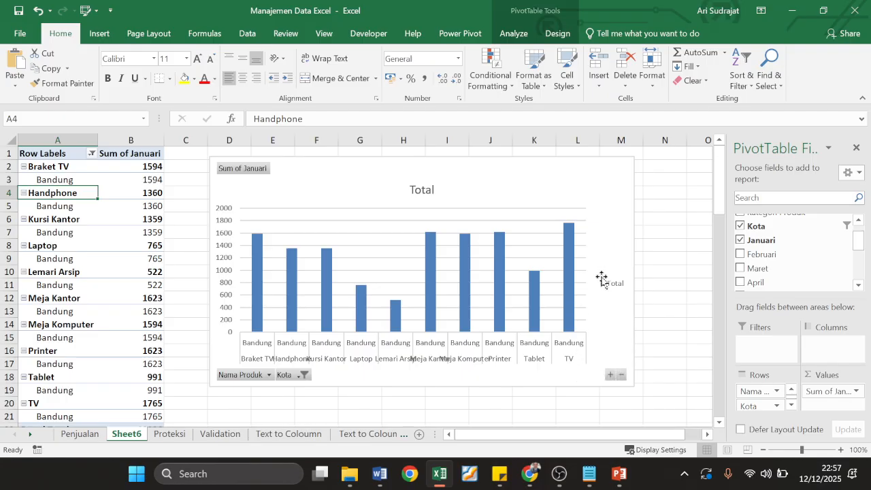
Step: Widen the PivotChart into column N and add data labels to its Total columns
click(629, 252)
drag(634, 271, 678, 272)
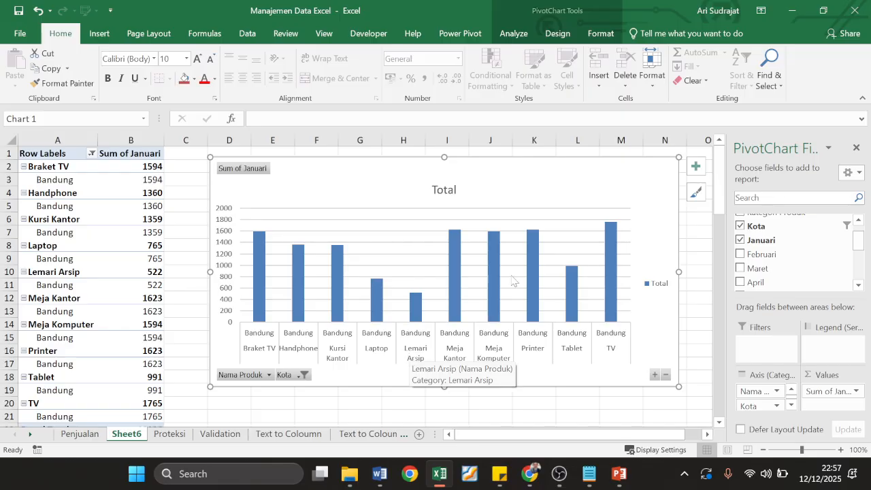
click(614, 238)
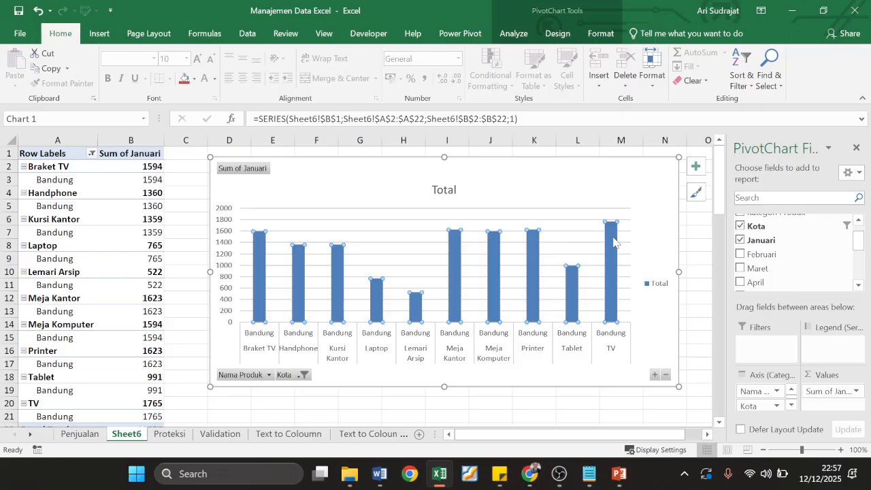
right_click(613, 240)
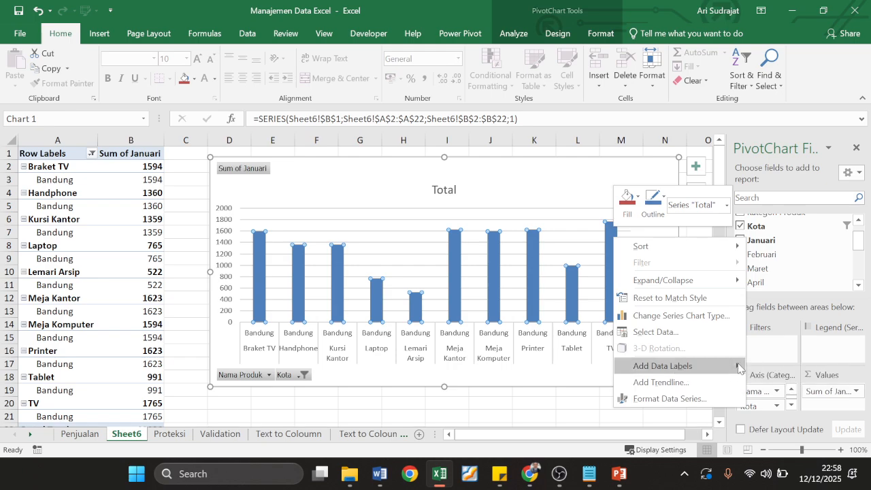
mouse_move(722, 369)
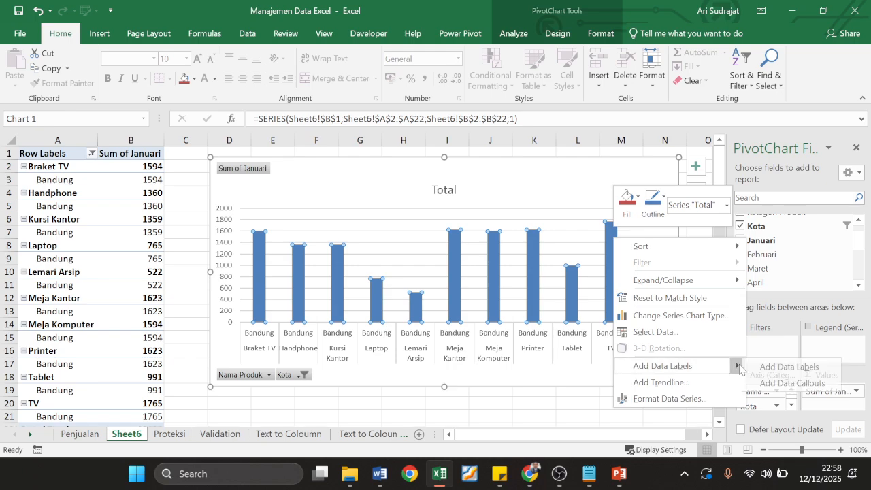
click(774, 370)
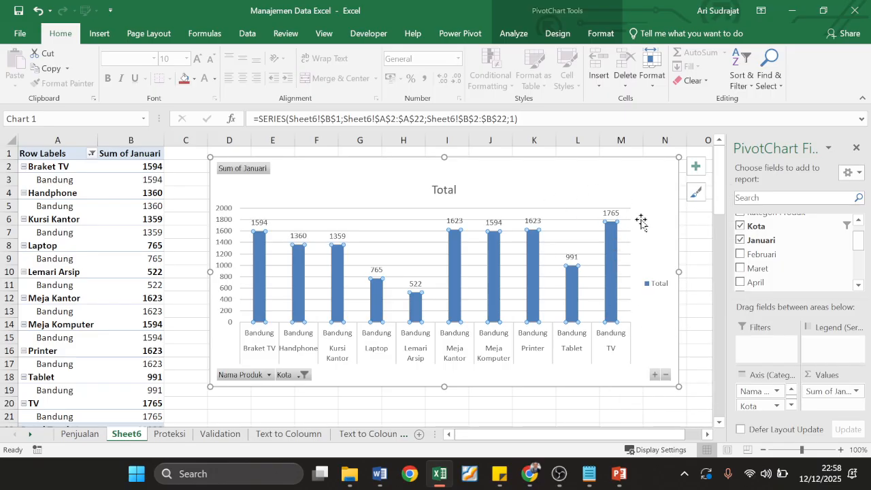
click(696, 224)
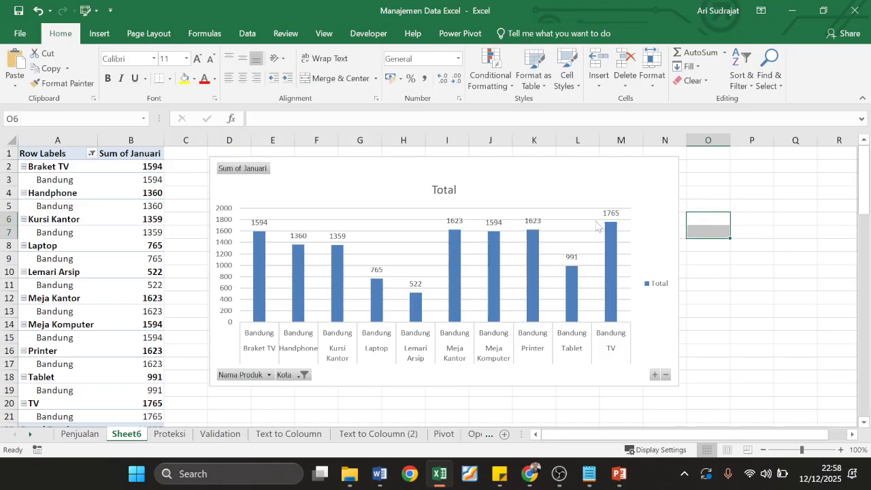
click(525, 181)
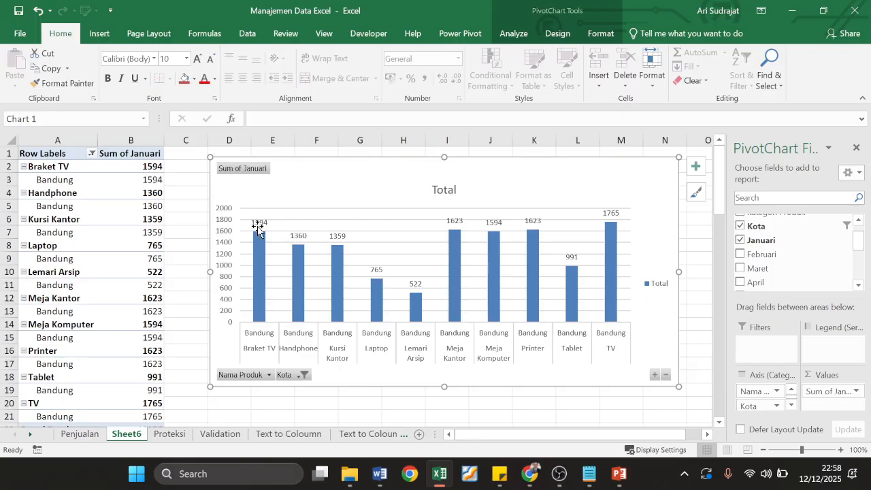
click(104, 193)
click(79, 174)
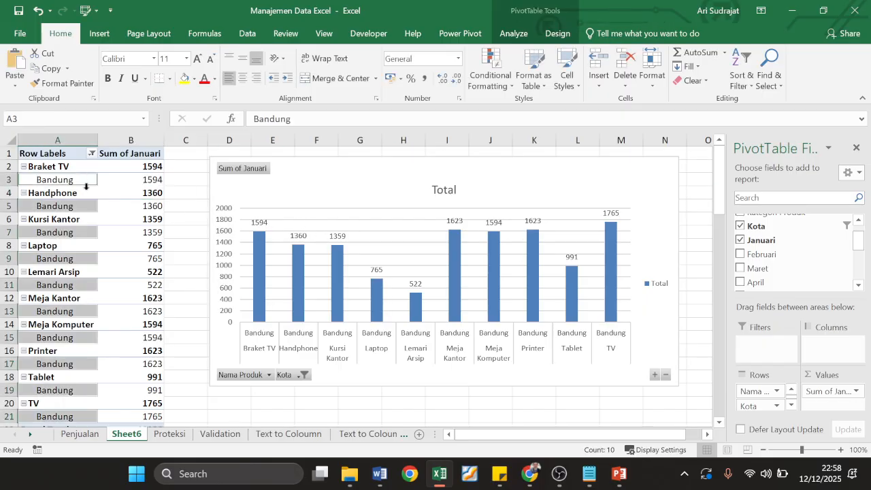
click(86, 190)
click(85, 218)
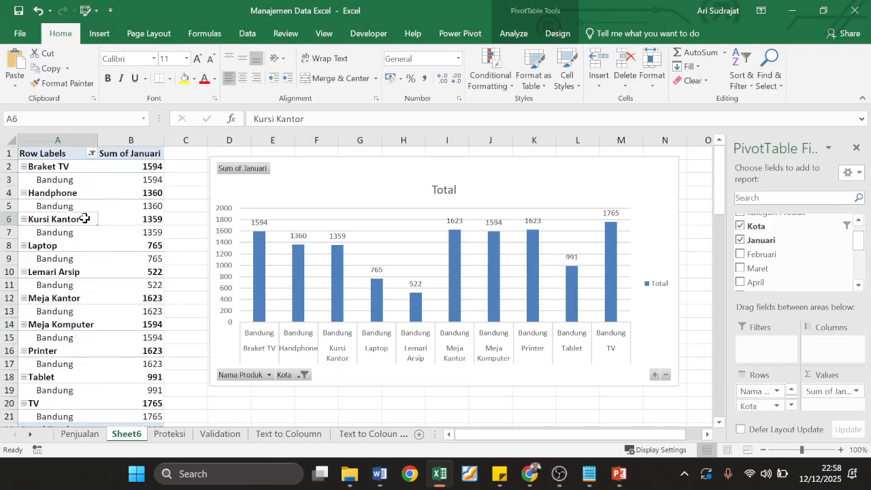
Step: Add Jakarta to the Kota filter of the PivotTable alongside Bandung
click(92, 154)
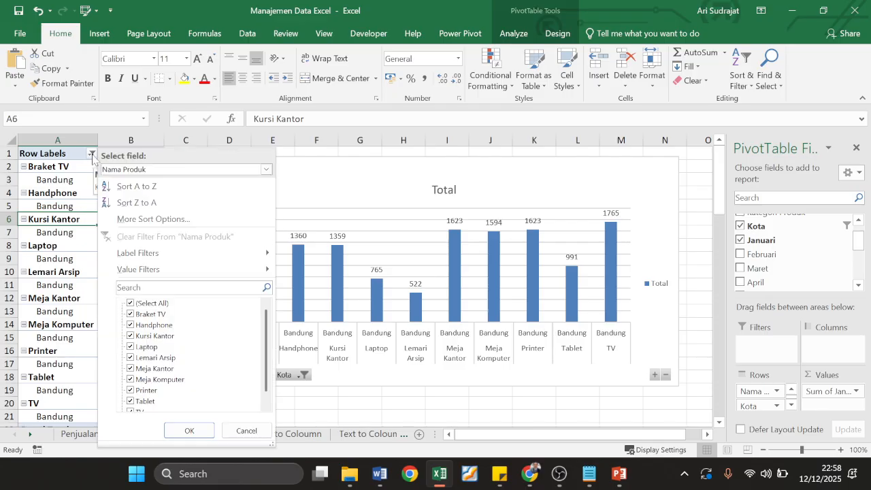
click(154, 170)
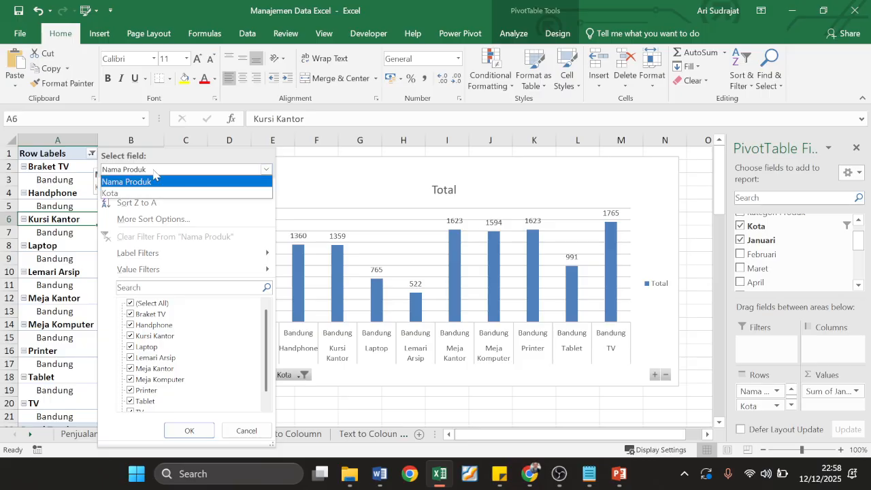
click(151, 194)
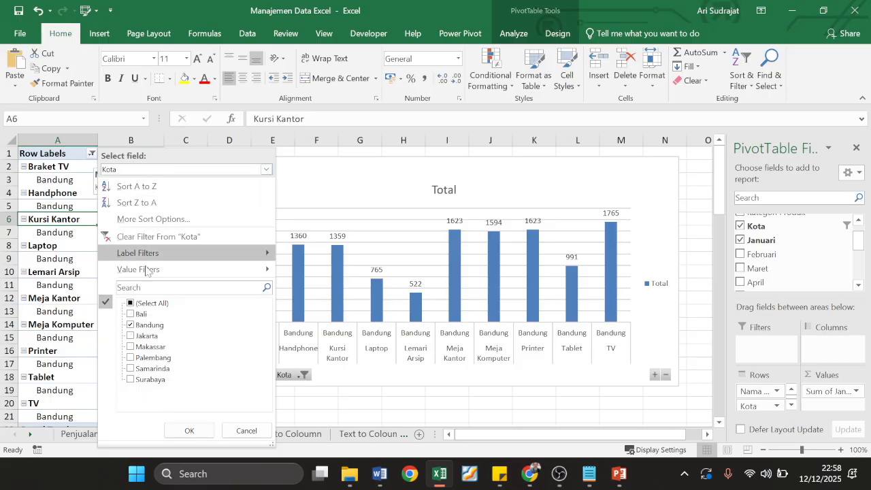
click(131, 336)
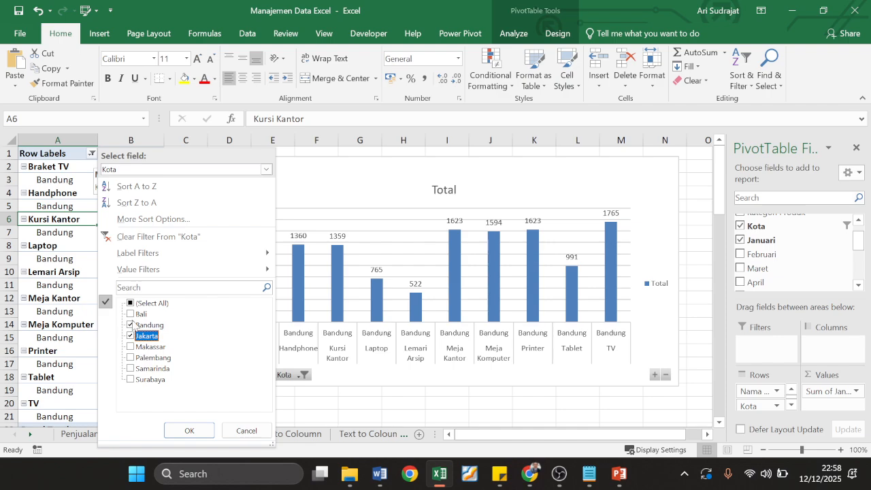
click(189, 431)
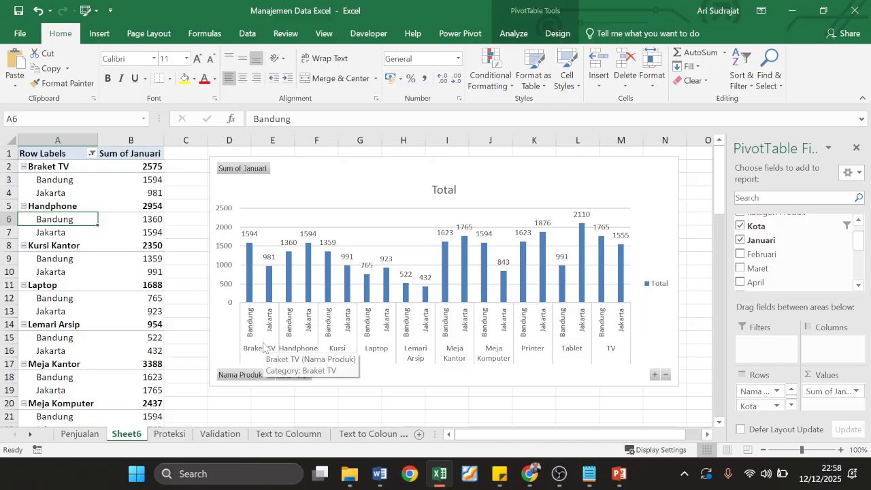
Step: Review the Bandung and Jakarta columns, the Penjualan source data and the Pivot sheet's example chart, ending back on Sheet6
mouse_move(252, 259)
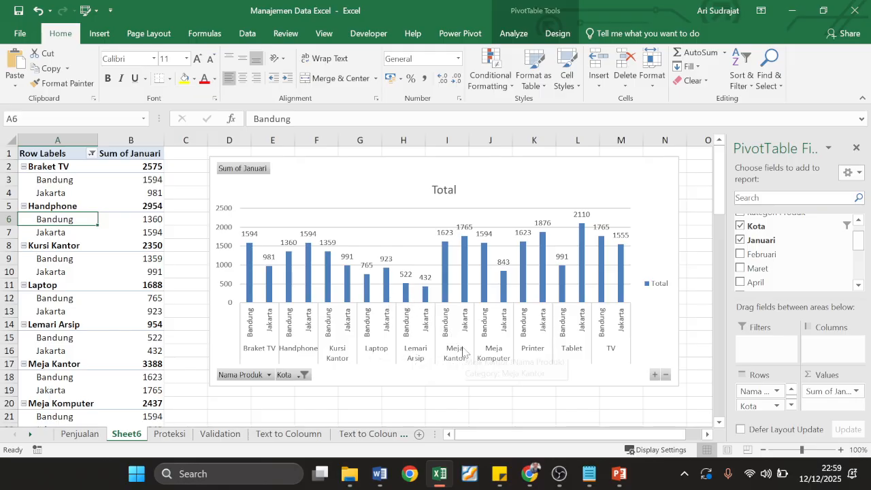
mouse_move(464, 257)
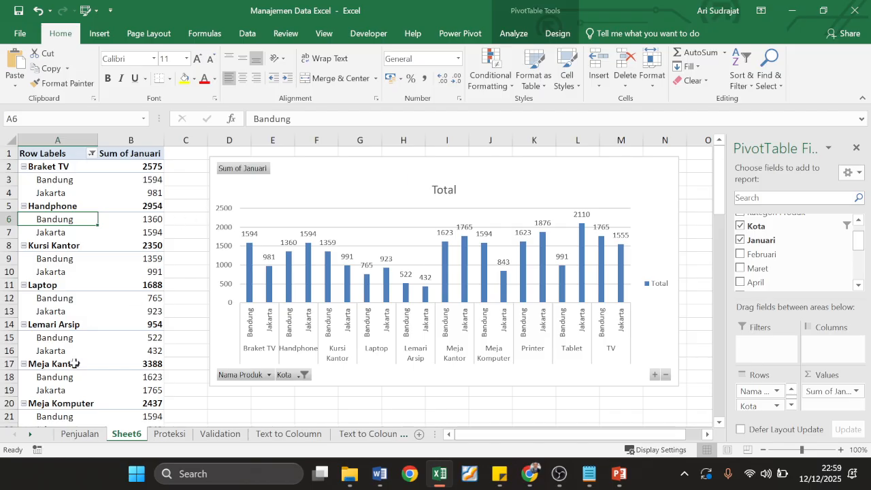
click(80, 434)
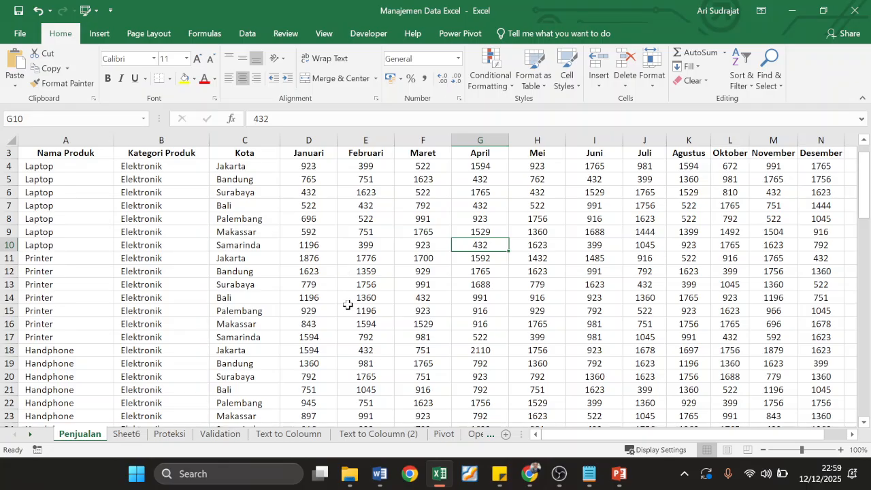
click(445, 435)
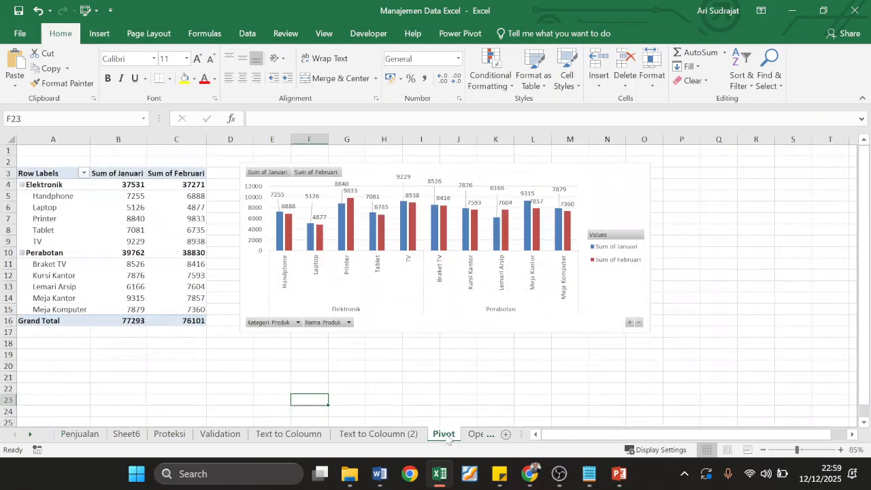
click(127, 435)
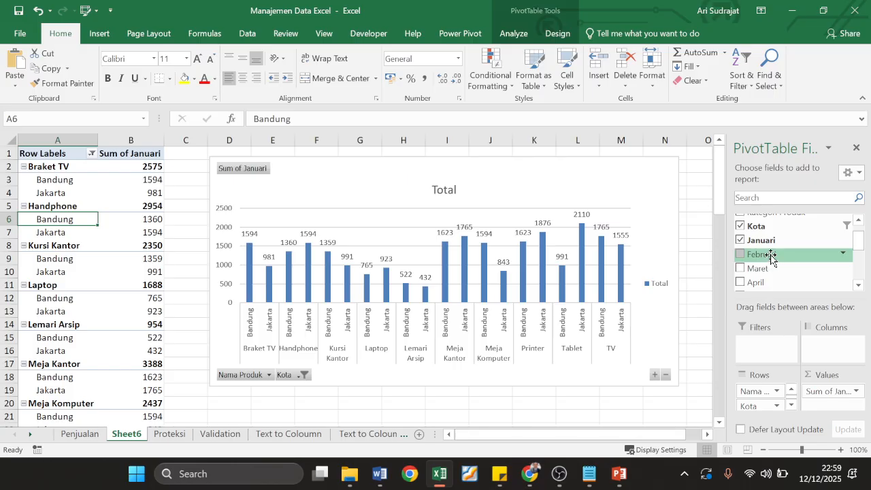
Step: Add the Februari and Maret fields to the PivotTable values and shift the PivotChart over to column E, clear of the Februari column
drag(771, 258, 816, 407)
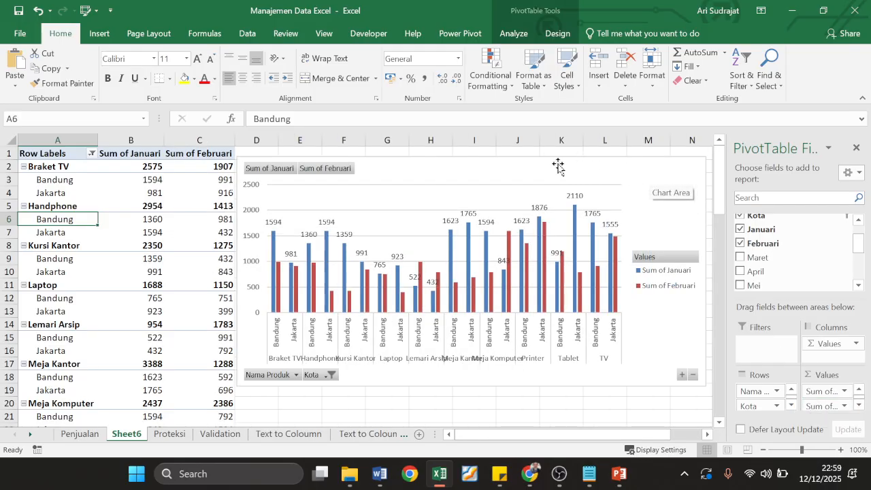
drag(554, 165, 593, 167)
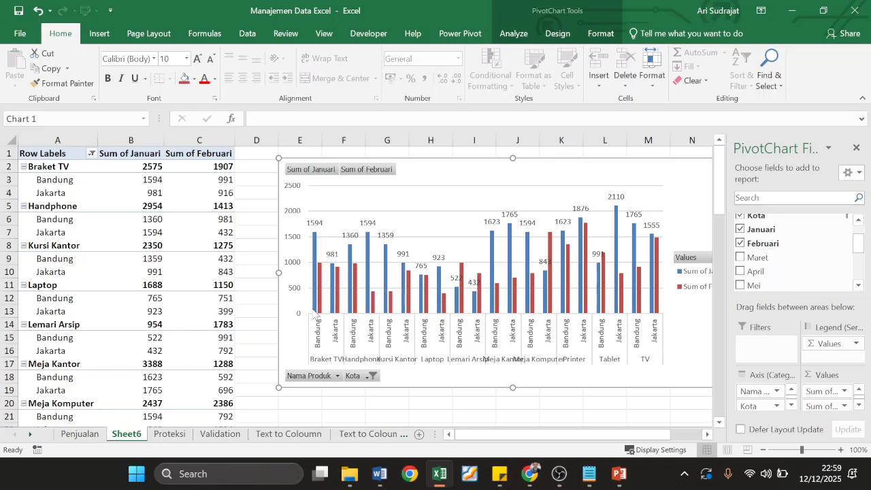
mouse_move(315, 316)
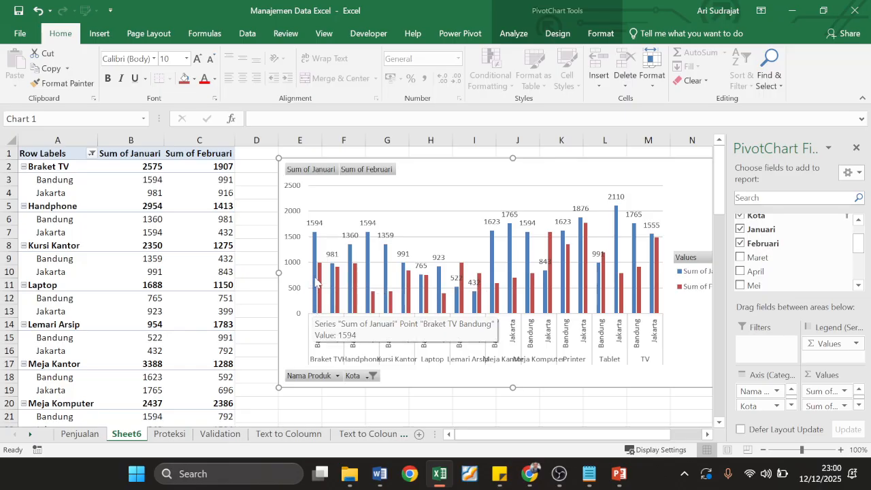
mouse_move(324, 298)
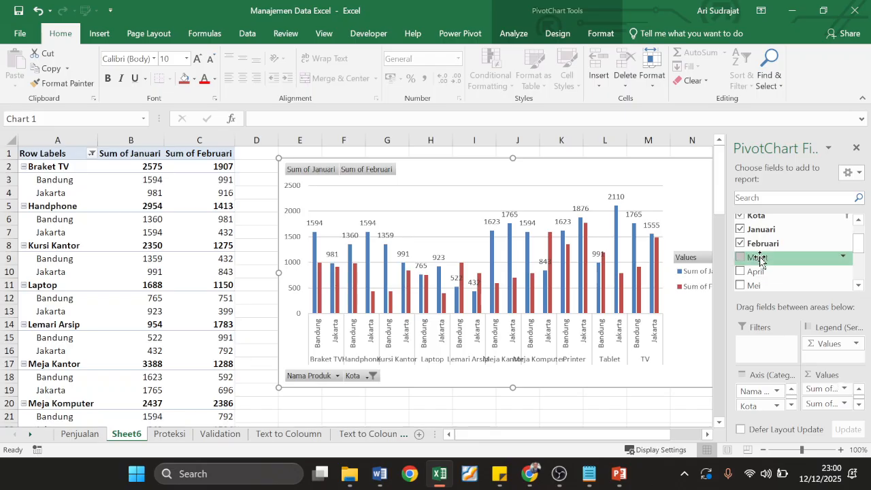
drag(755, 257, 820, 411)
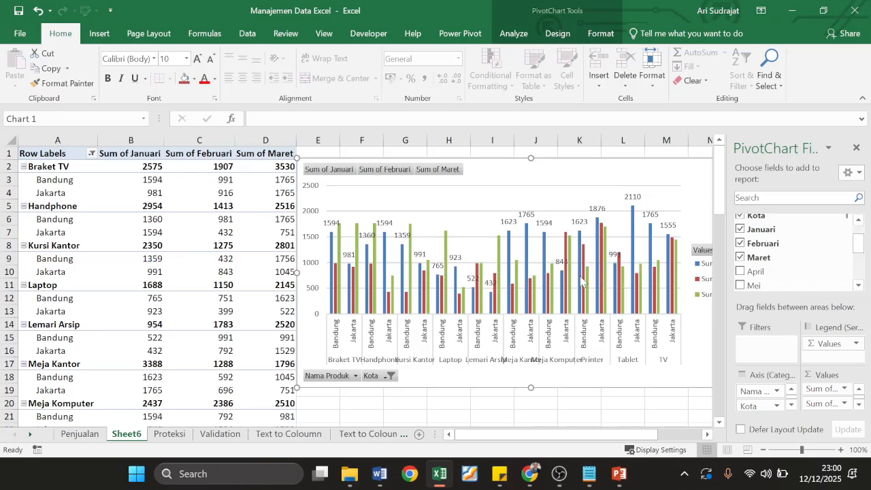
click(92, 153)
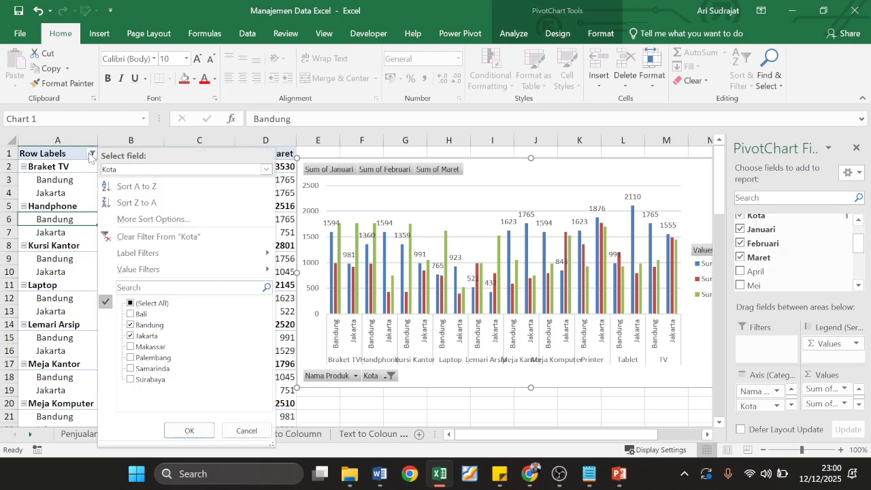
click(168, 171)
click(168, 181)
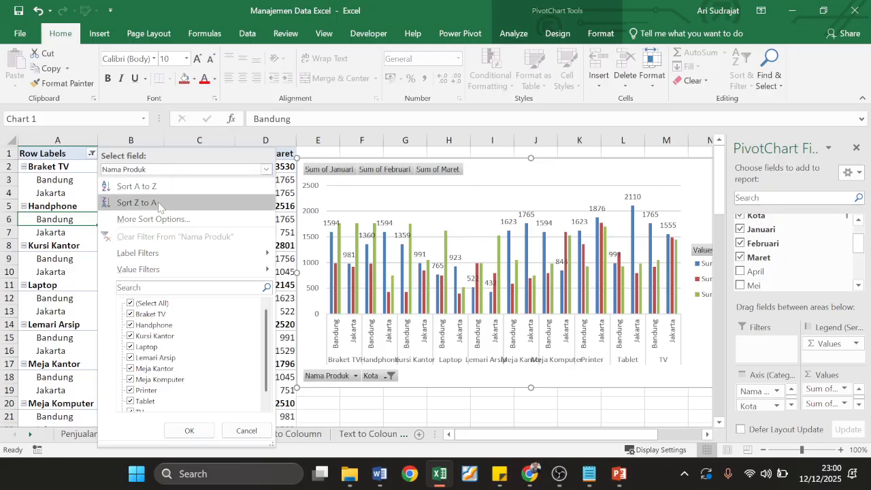
click(131, 314)
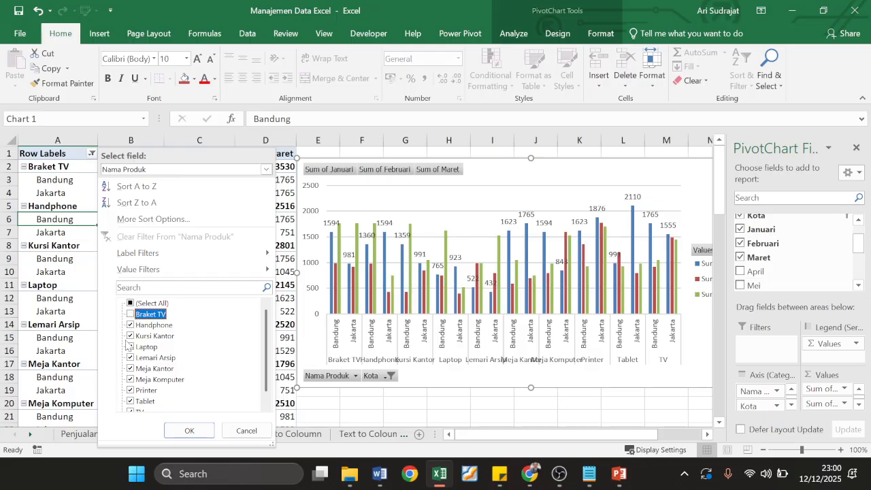
click(135, 349)
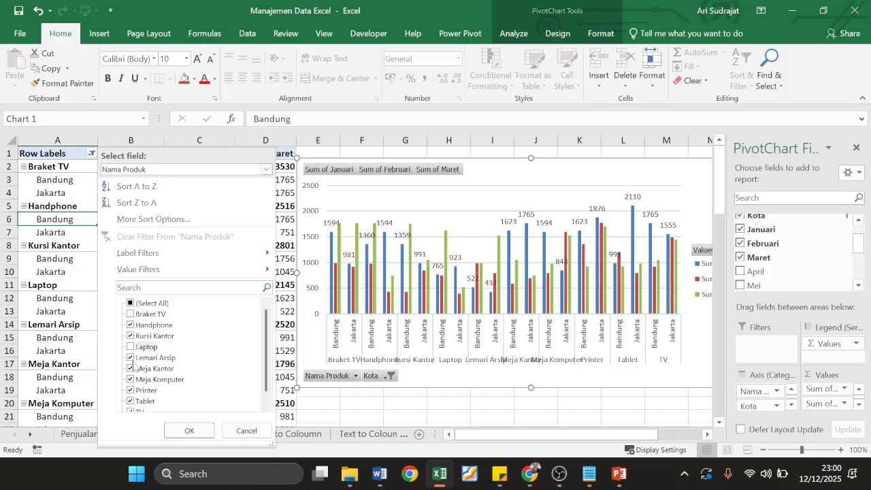
scroll(138, 369, down, 1)
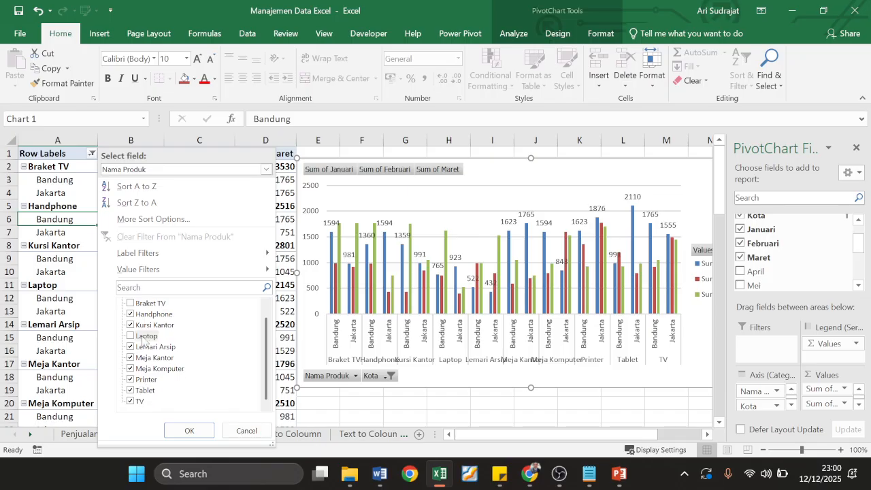
click(246, 430)
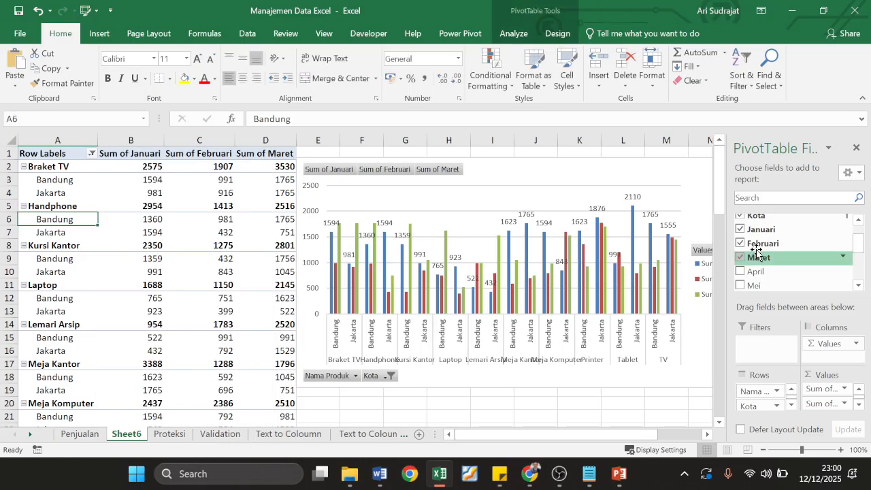
Step: Replace the Nama Produk field with Kategori Produk in the PivotTable rows, placing it above Kota
scroll(757, 252, up, 1)
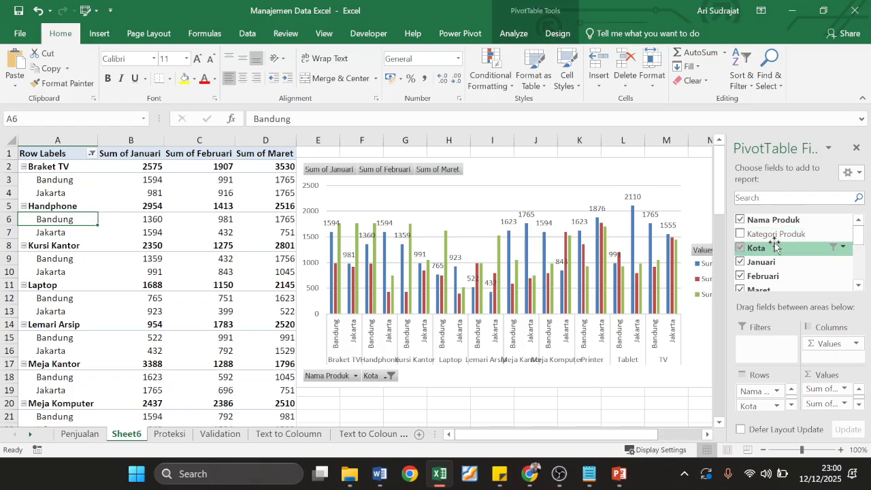
click(740, 220)
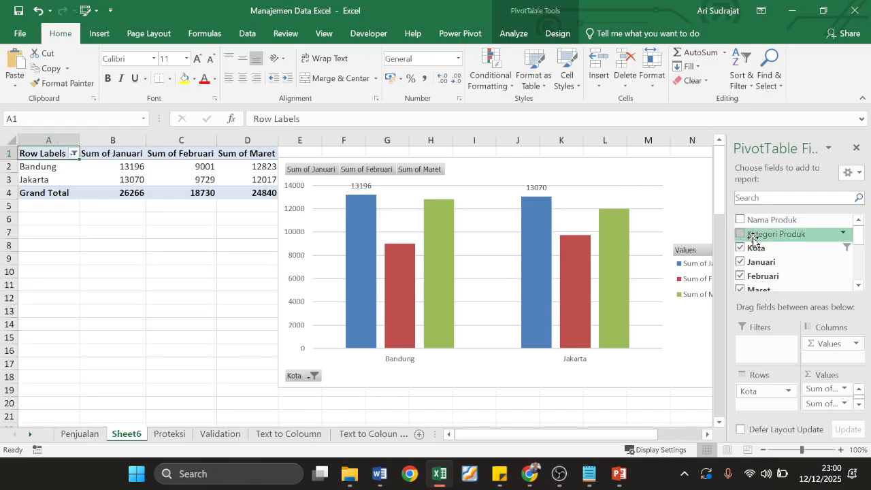
mouse_move(755, 234)
mouse_down()
mouse_move(776, 334)
mouse_move(776, 401)
mouse_up()
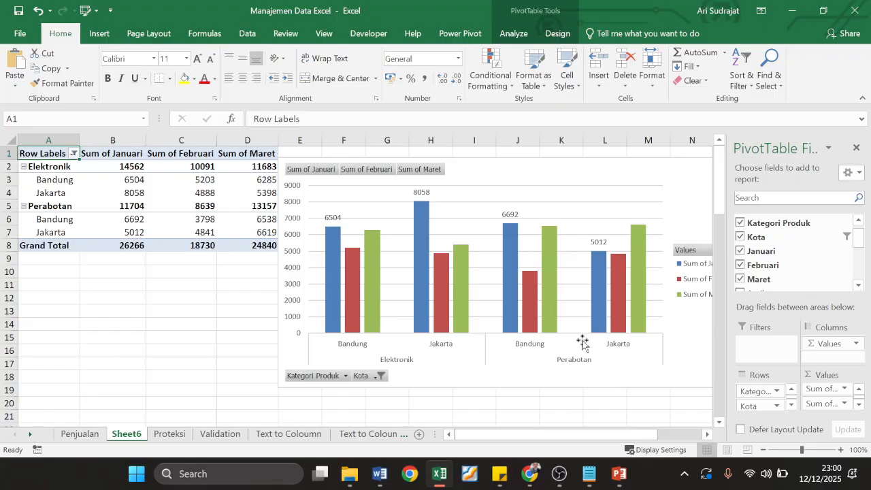
Step: Move the PivotChart over to column G, clear of the PivotTable's month columns
drag(531, 432, 601, 422)
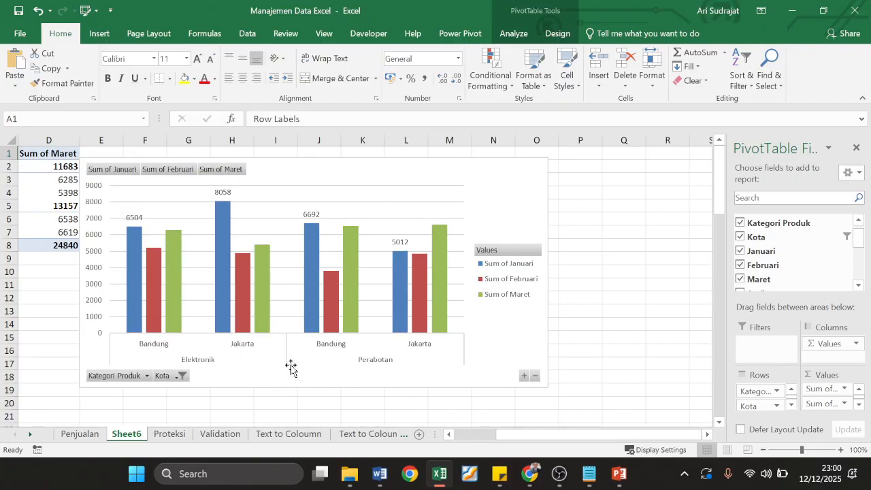
click(201, 359)
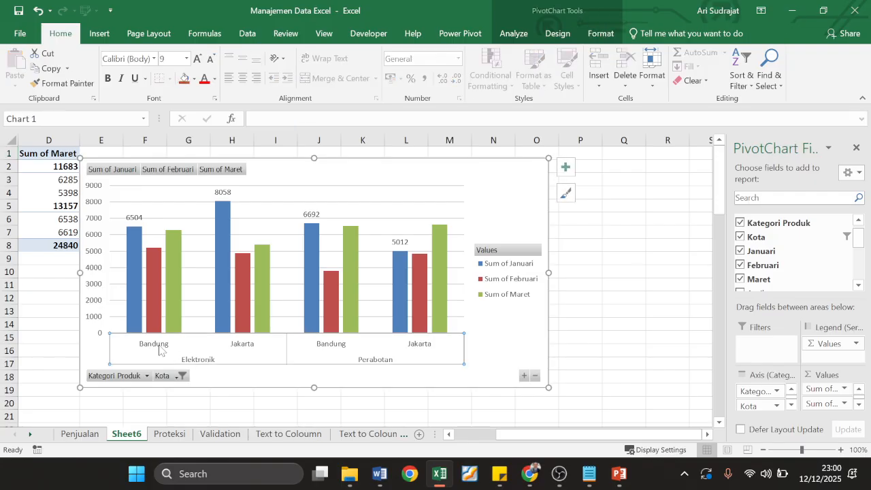
click(395, 356)
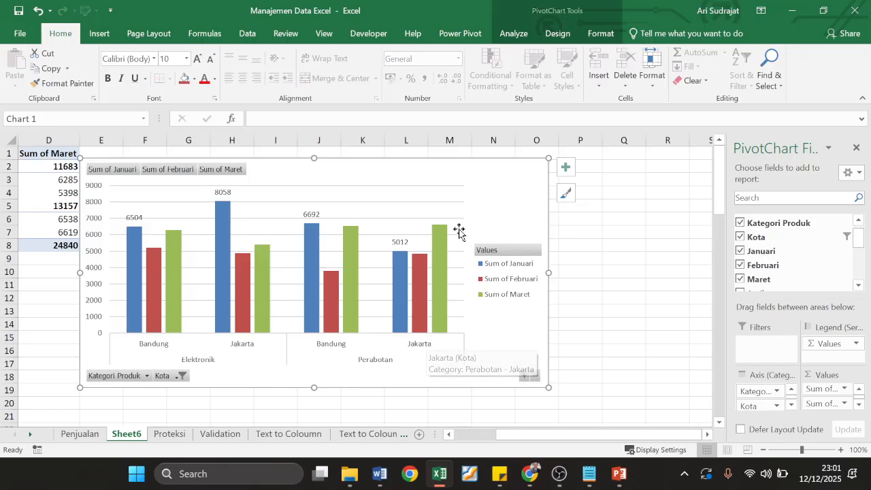
drag(476, 170, 581, 162)
drag(561, 435, 518, 434)
Step: Add Makassar, Palembang, Samarinda and Surabaya to the Kota filter of the PivotTable
click(73, 154)
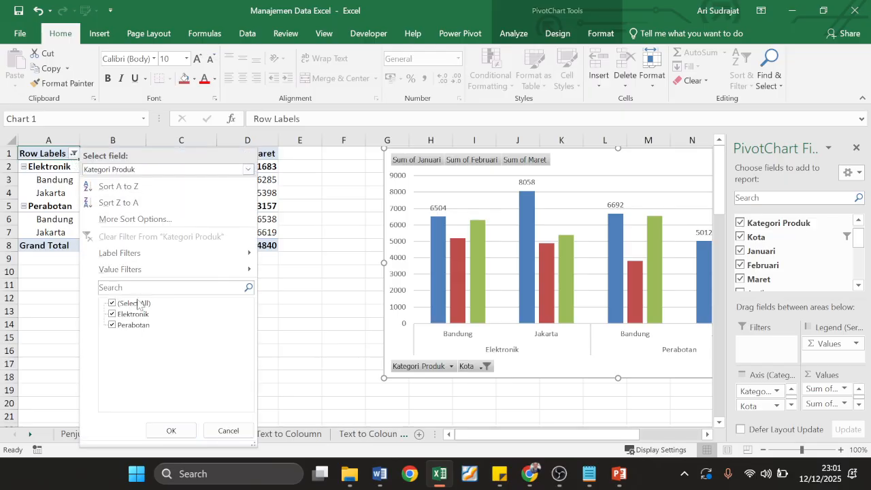
click(160, 169)
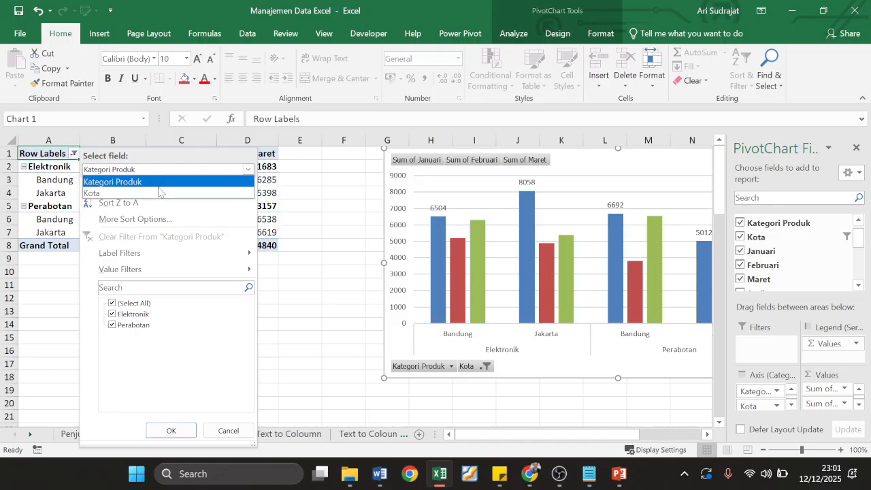
click(157, 194)
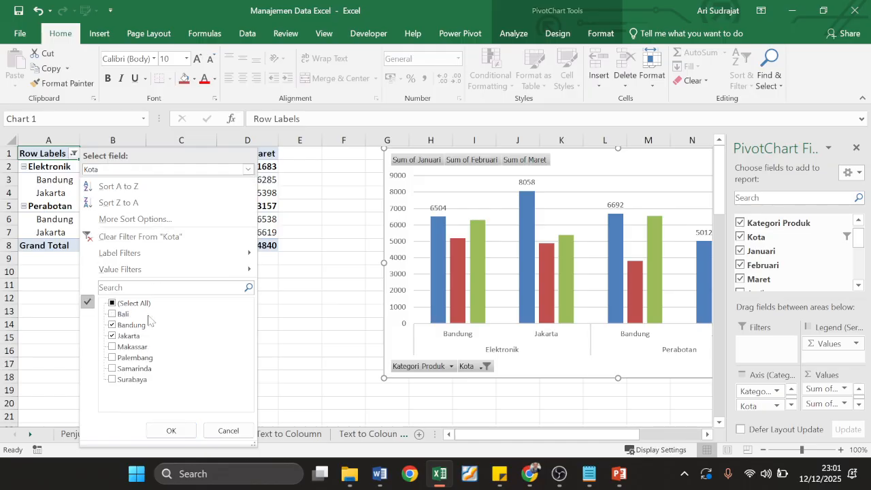
click(110, 344)
click(112, 347)
click(113, 357)
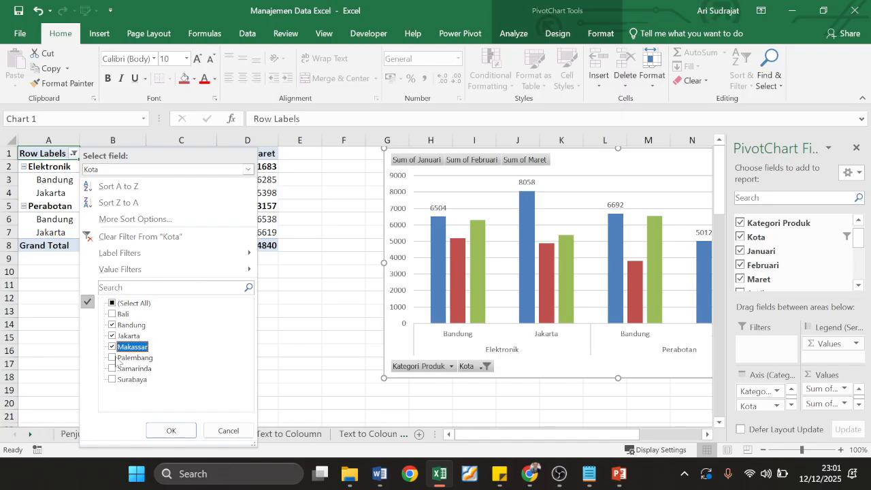
click(113, 368)
click(112, 379)
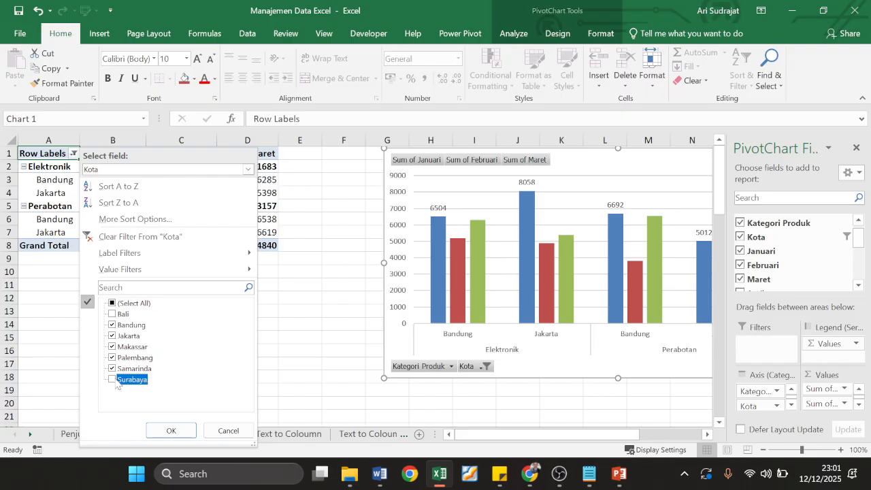
click(163, 433)
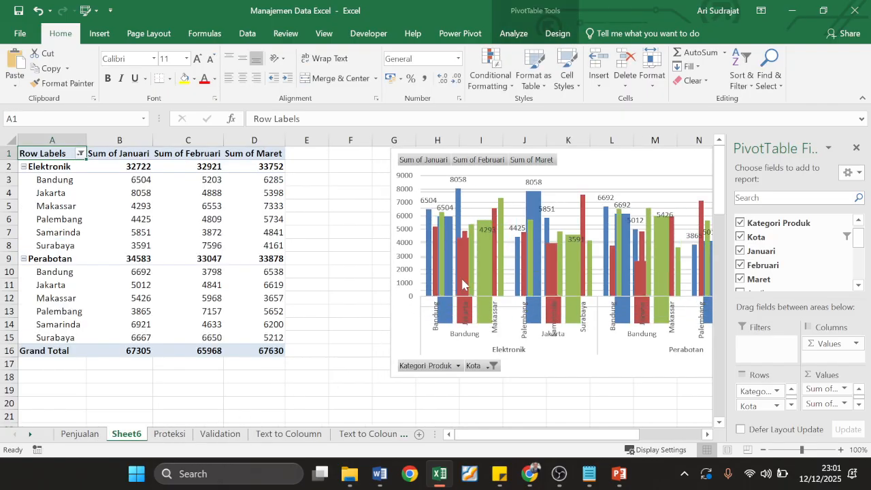
Step: Examine the PivotChart's monthly columns per city within the Elektronik and Perabotan categories
drag(490, 434, 553, 434)
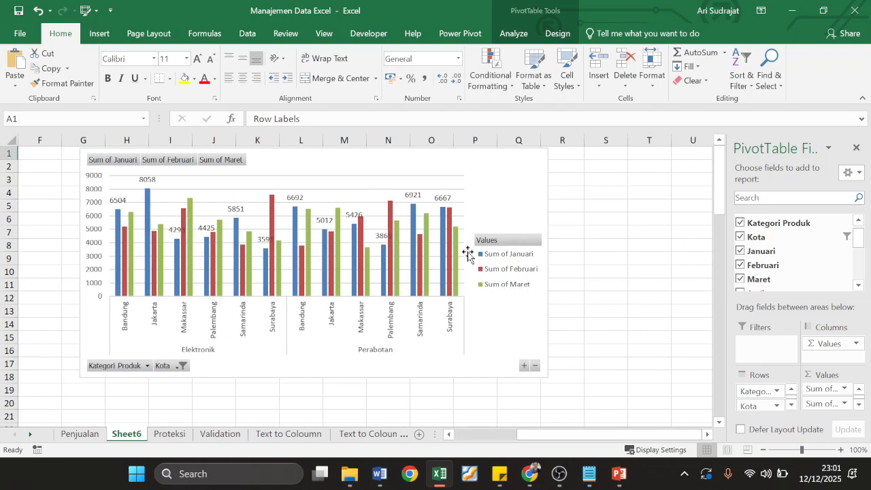
click(614, 256)
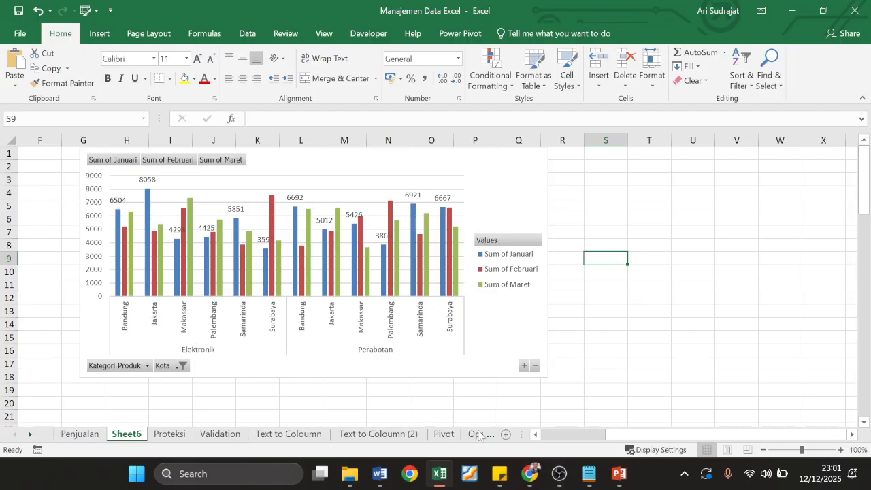
drag(663, 438, 500, 403)
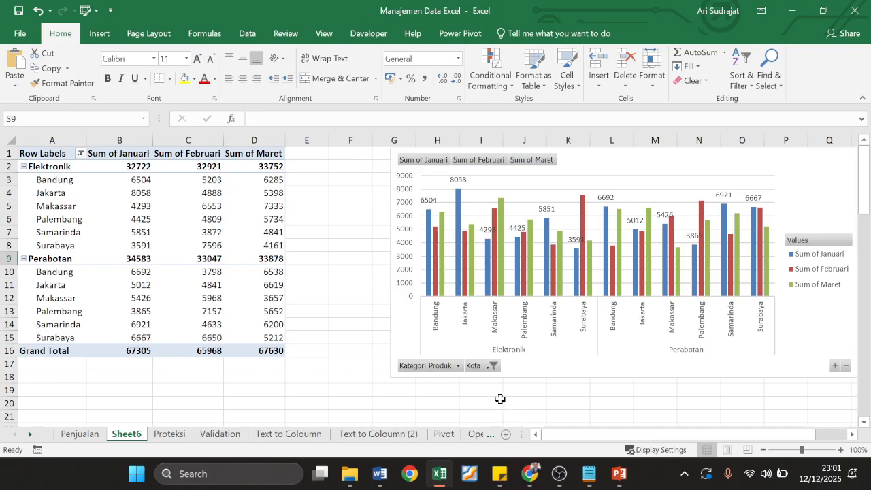
click(381, 401)
click(111, 400)
click(465, 403)
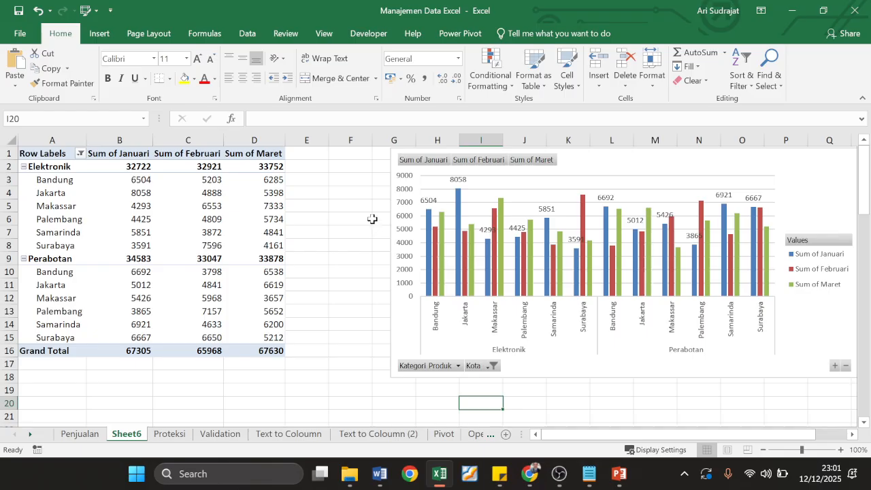
Step: Remove the Maret field from the PivotTable values
click(136, 216)
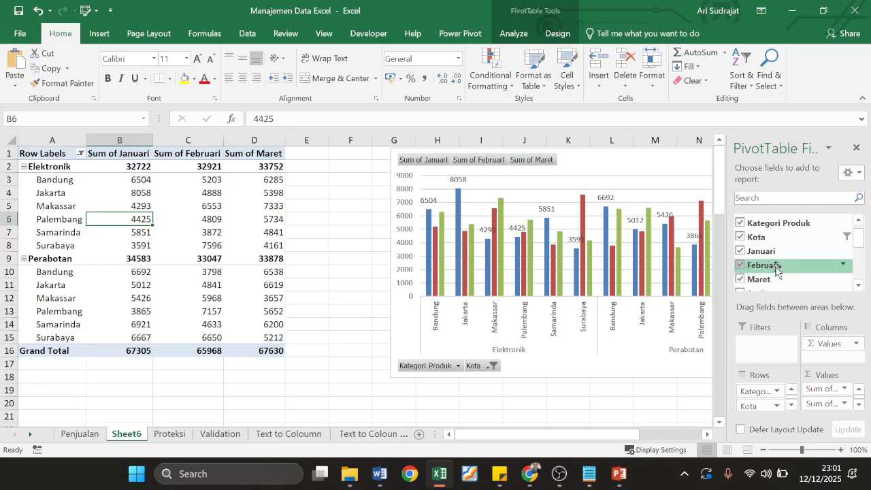
click(741, 279)
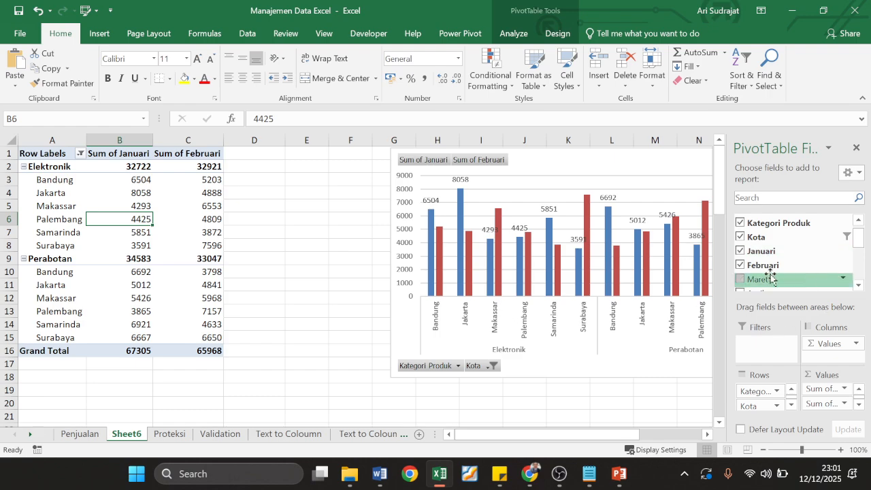
click(741, 265)
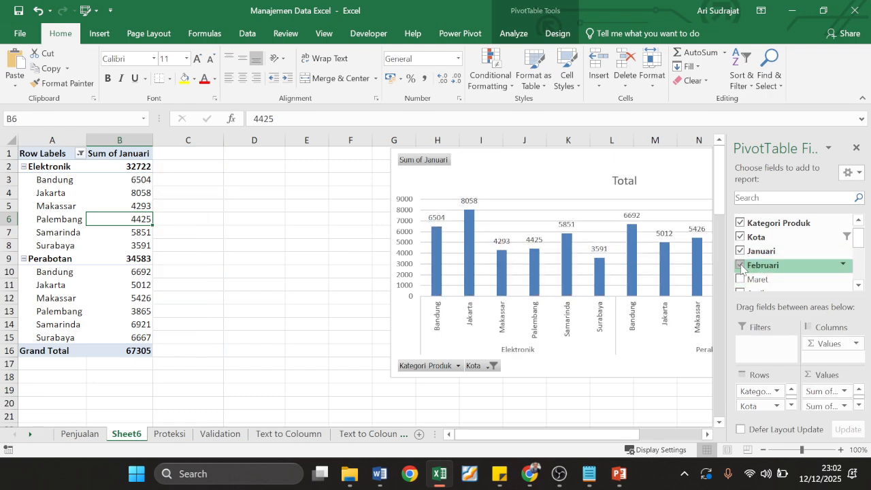
click(740, 265)
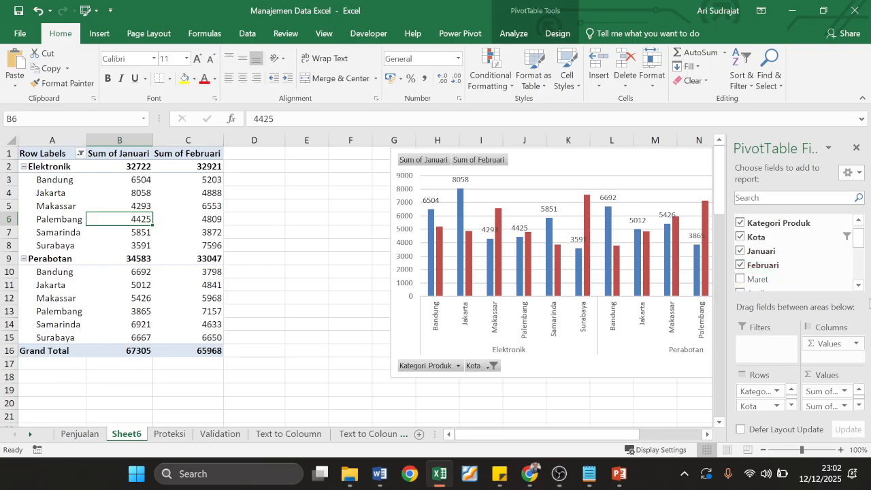
Step: Summarise the Januari value field by Average instead of Sum
click(859, 406)
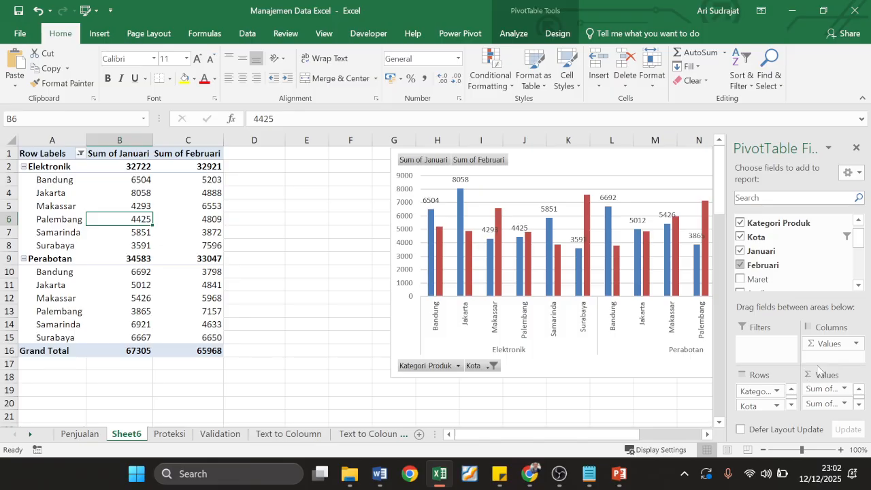
click(845, 389)
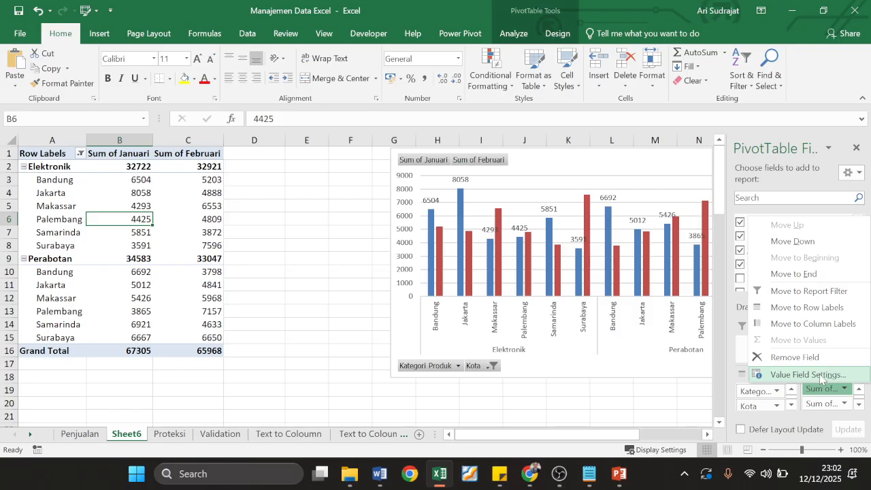
click(821, 375)
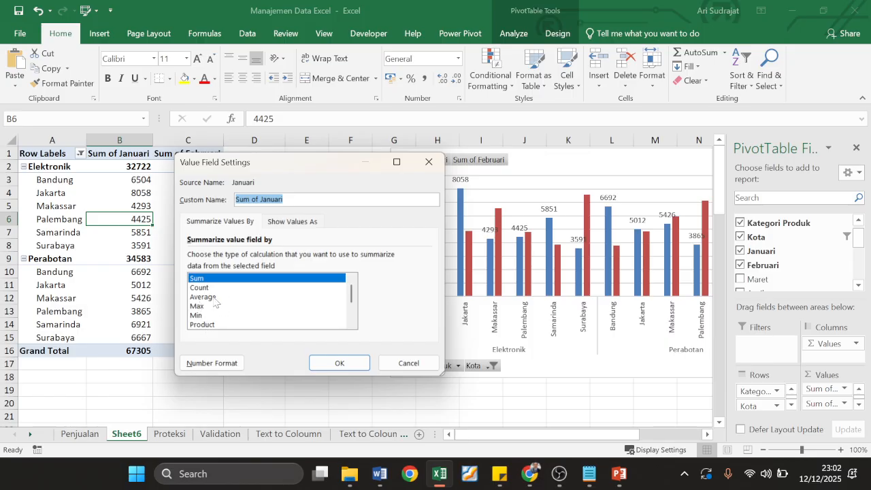
click(204, 297)
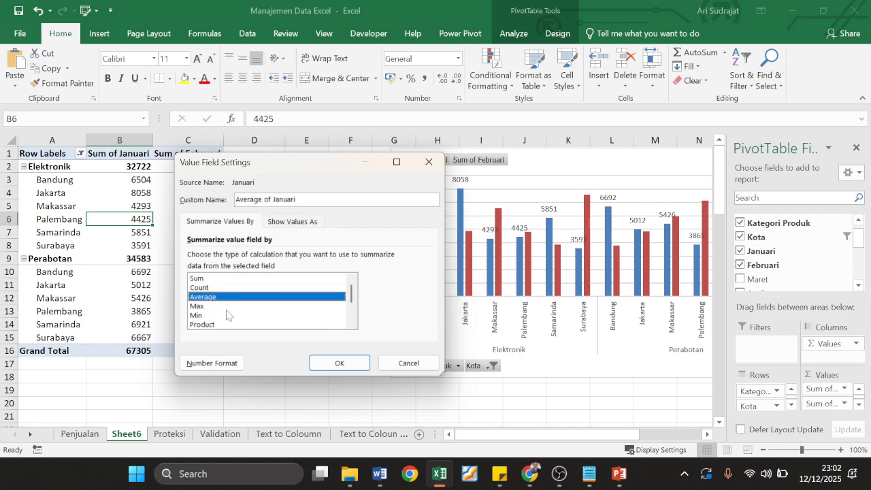
click(228, 315)
click(227, 307)
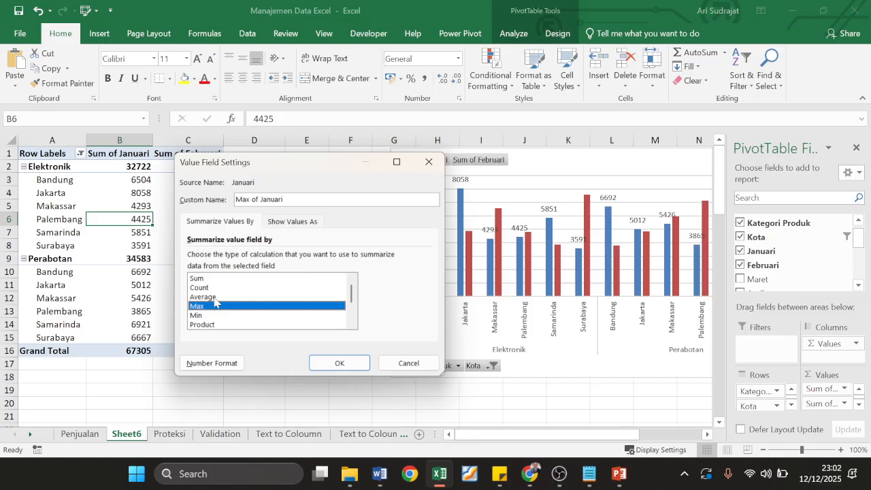
click(212, 298)
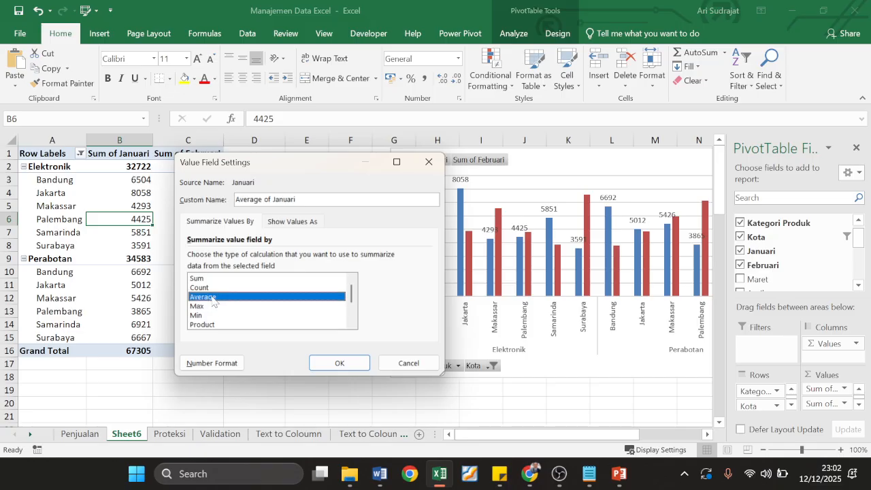
click(339, 364)
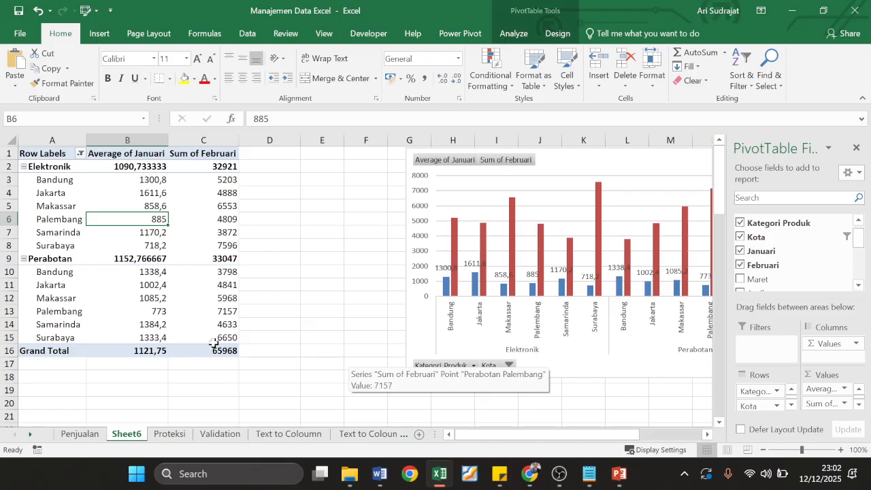
mouse_move(214, 346)
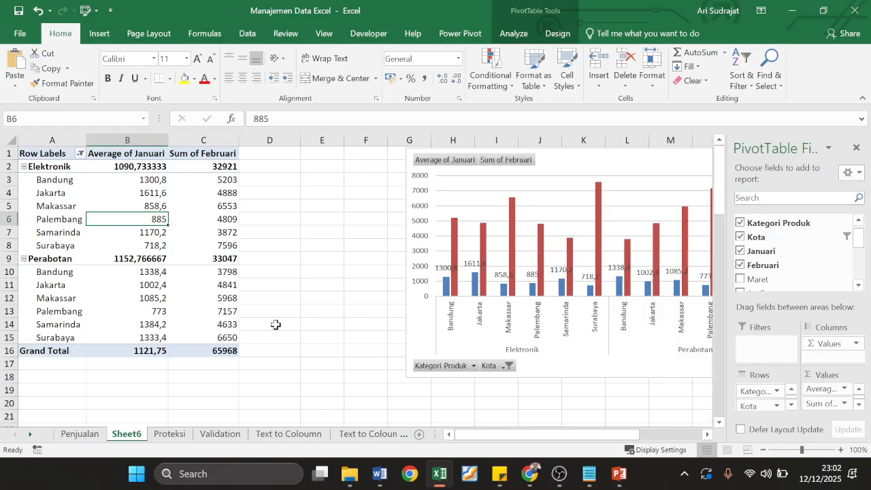
Step: Summarise the Februari value field by Average as well
click(844, 403)
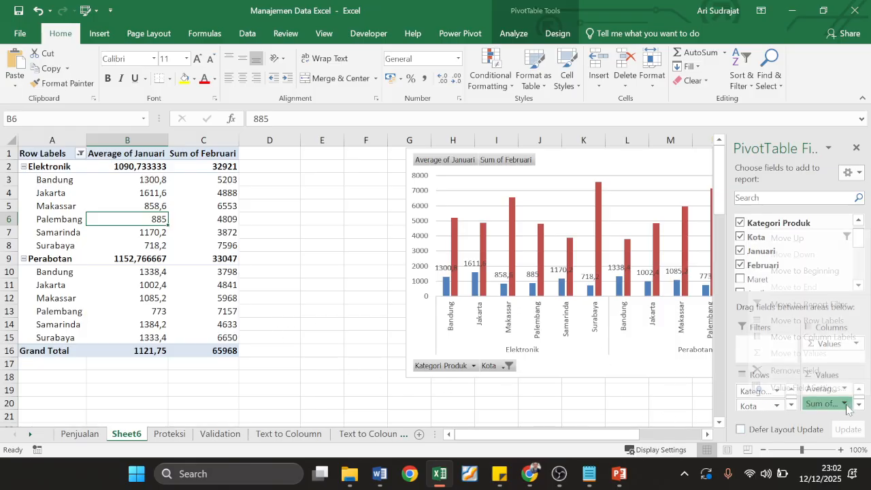
click(821, 388)
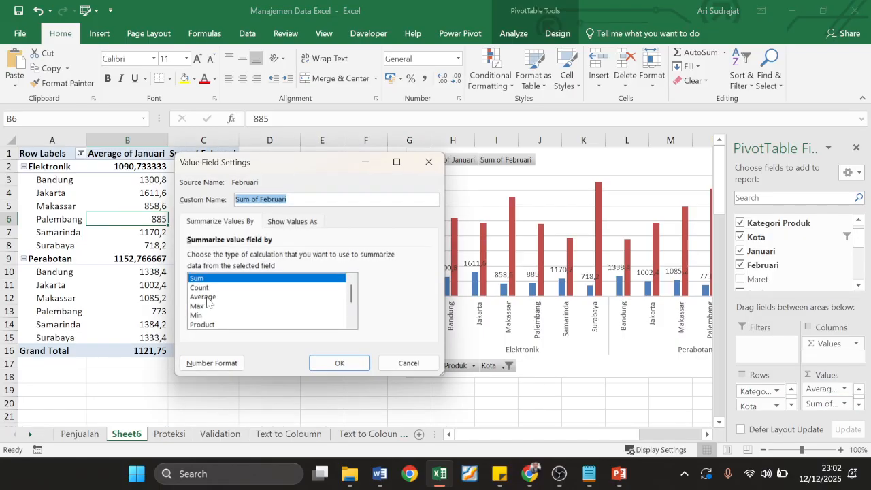
click(203, 296)
click(338, 363)
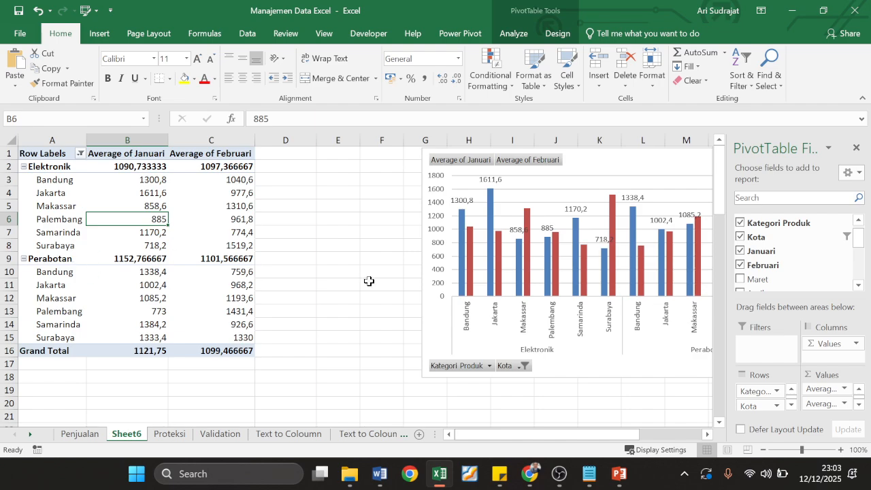
Step: Move the Kota field from the rows to the report filters and shift the PivotChart back to column D
drag(757, 407, 756, 347)
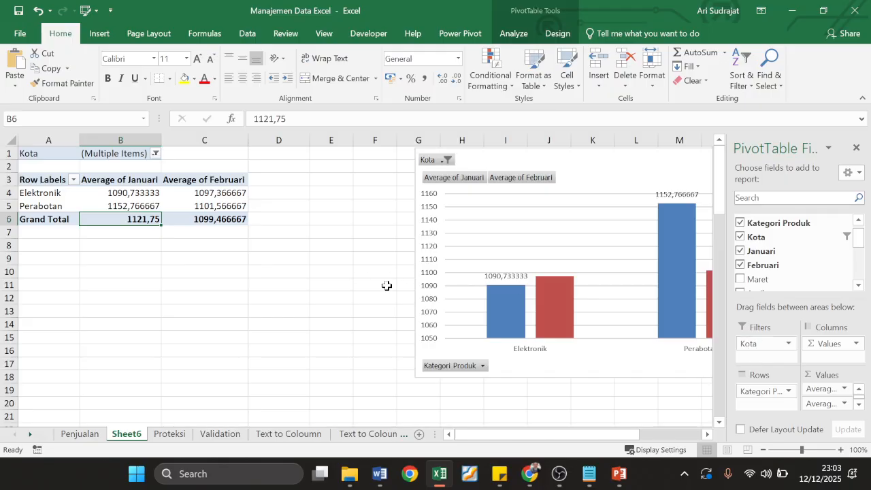
drag(571, 164, 443, 165)
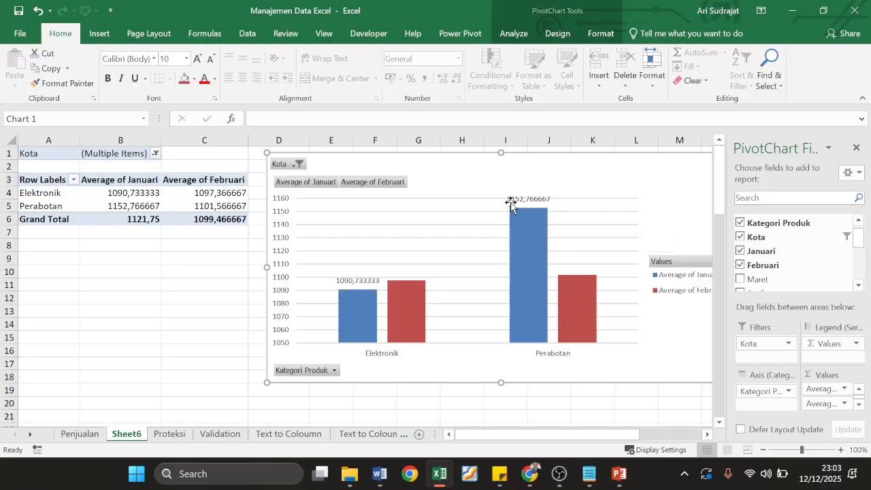
Step: Add data labels to the Average of Februari columns in the PivotChart
click(585, 309)
right_click(587, 306)
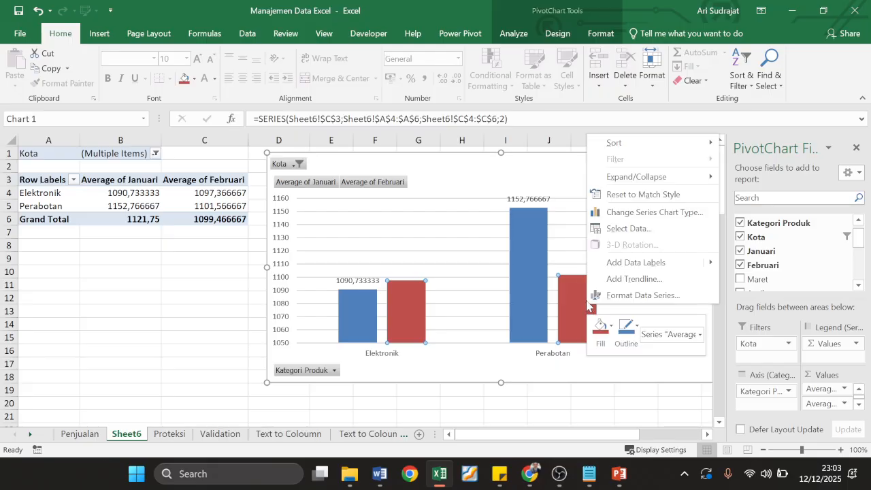
click(672, 265)
click(436, 248)
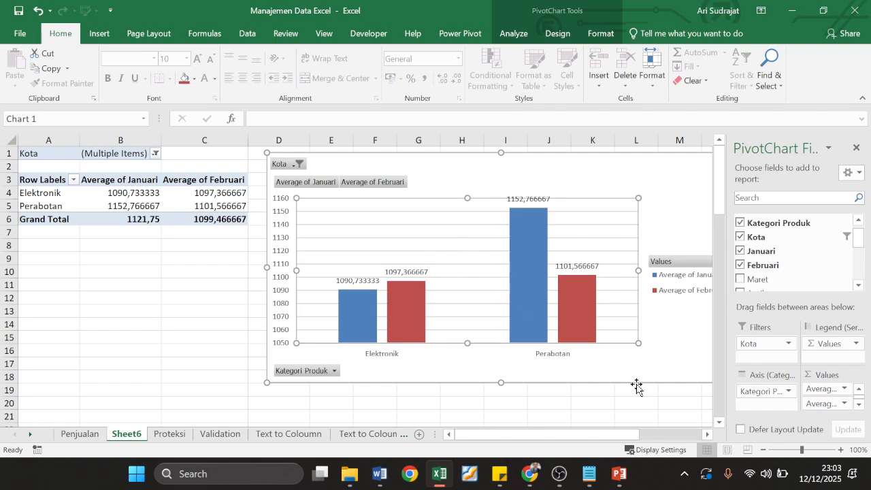
Step: Filter the PivotTable's Kota report filter to show only Bandung
click(618, 413)
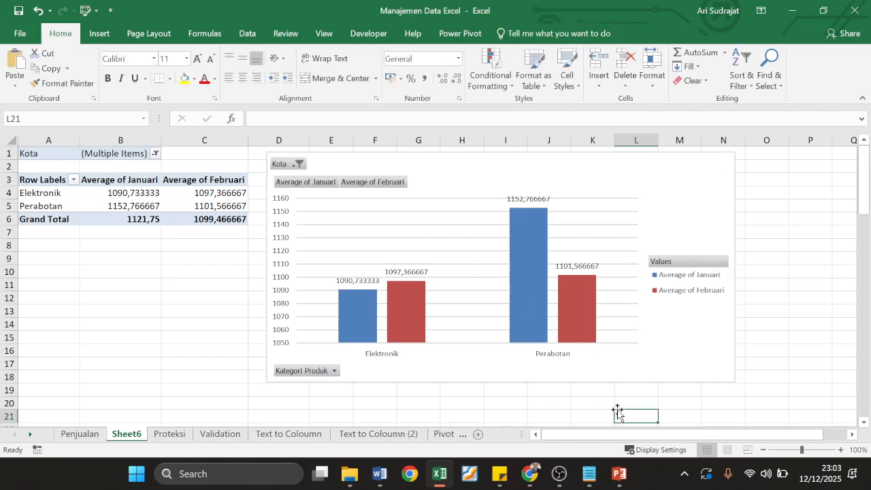
click(544, 289)
click(155, 154)
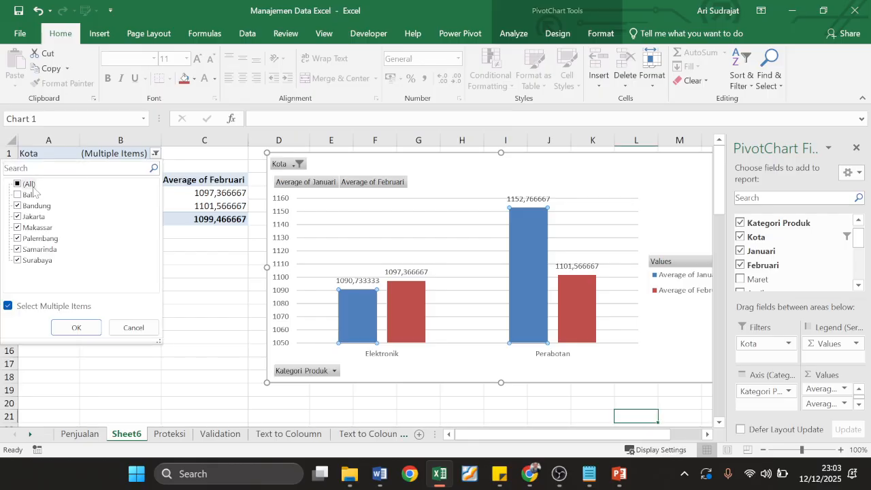
click(18, 185)
click(19, 184)
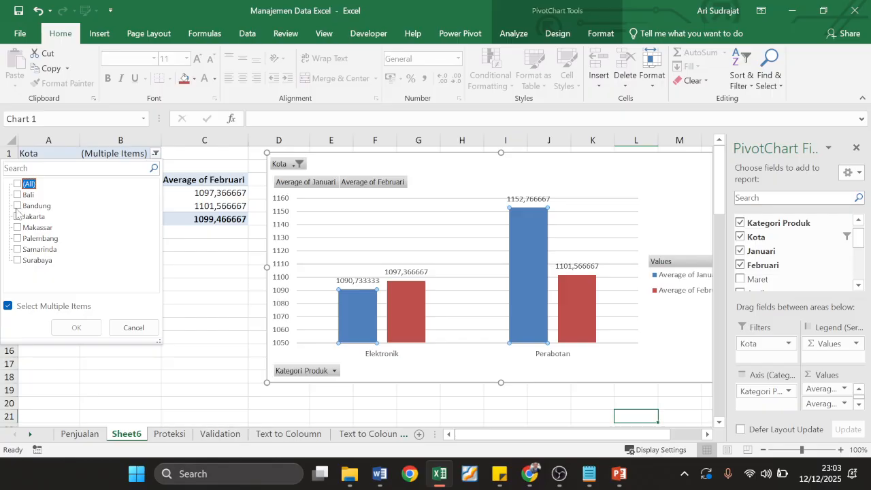
click(18, 206)
click(75, 327)
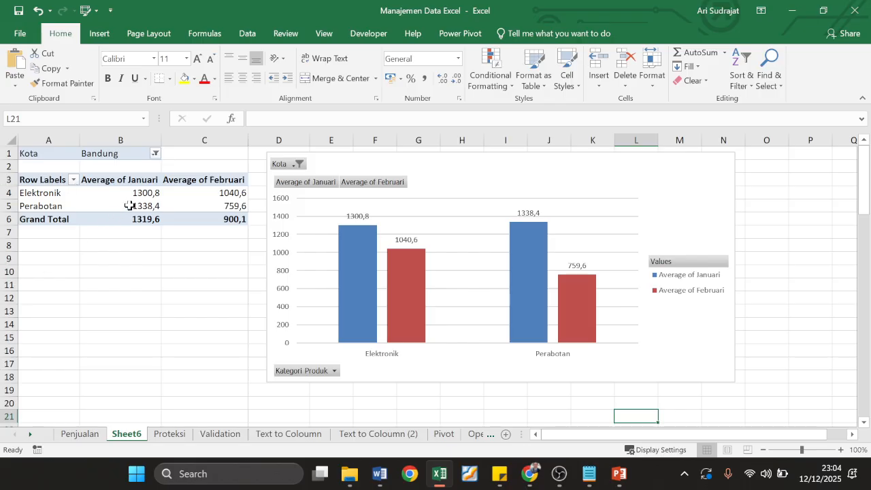
mouse_move(125, 206)
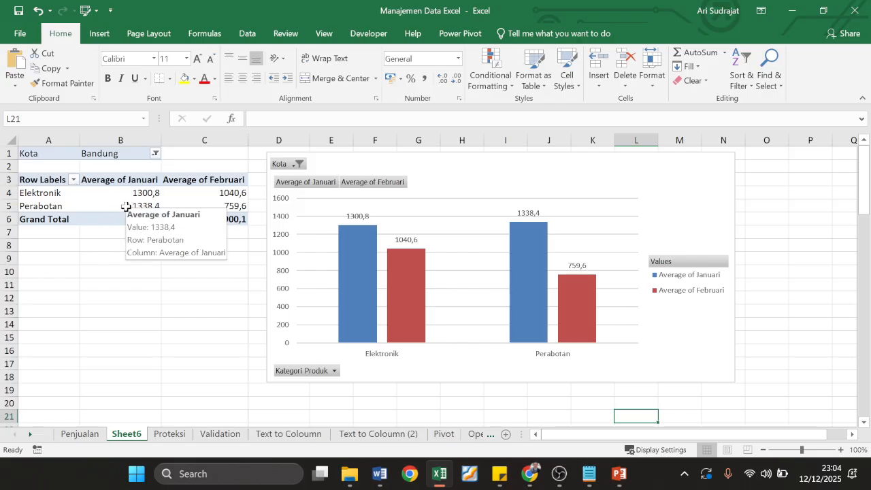
Step: Switch the Kota report filter from Bandung to Jakarta
click(156, 153)
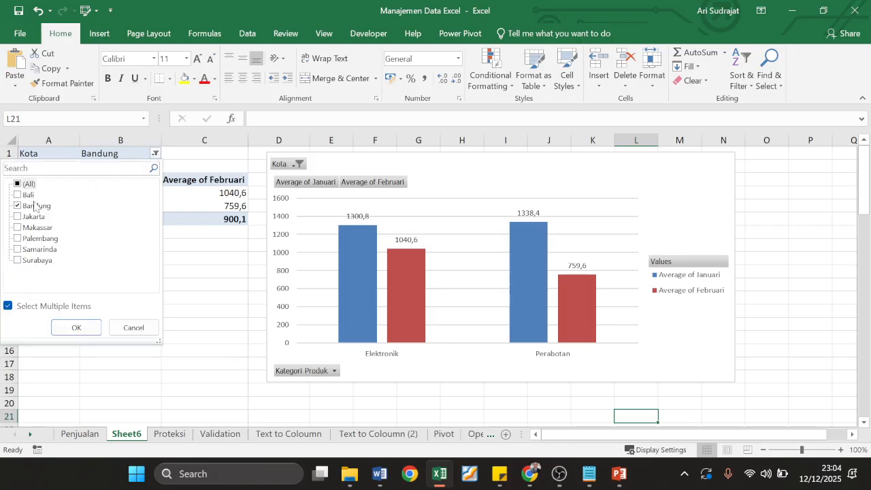
click(19, 205)
click(18, 217)
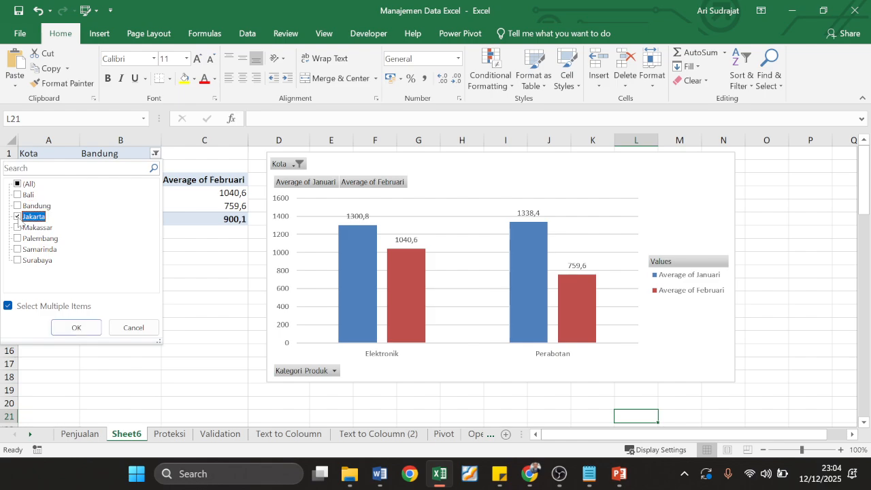
click(67, 326)
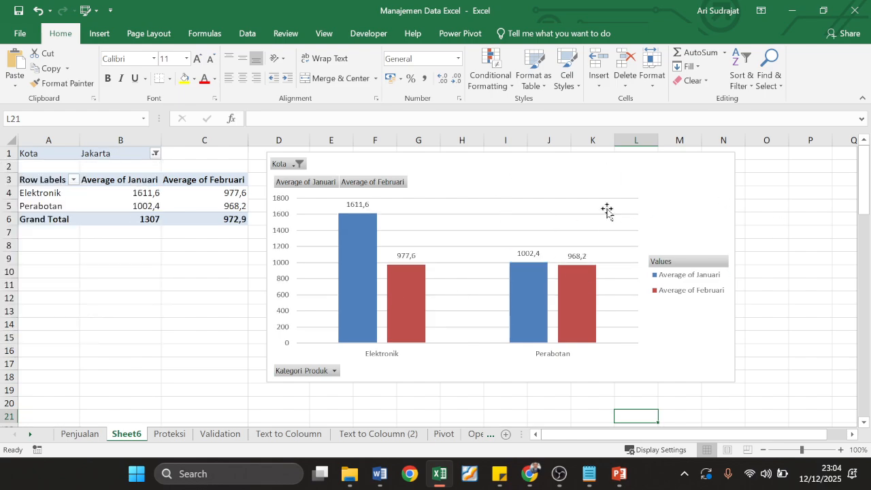
click(669, 206)
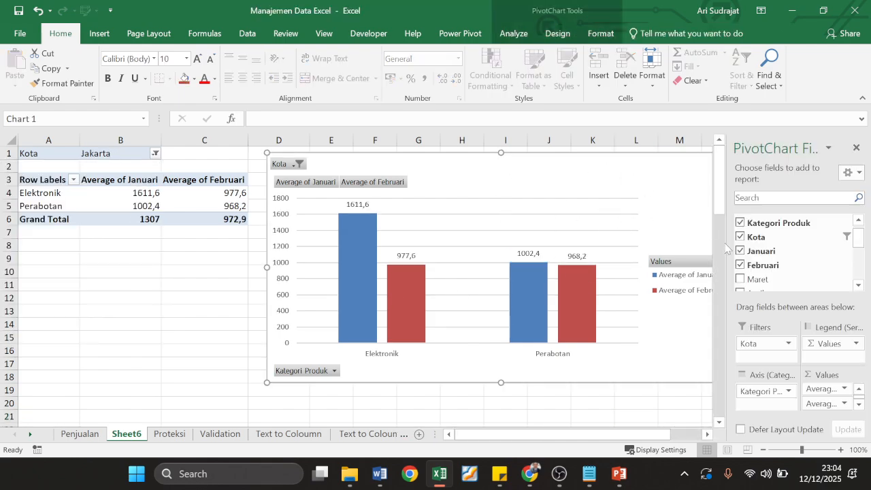
click(660, 400)
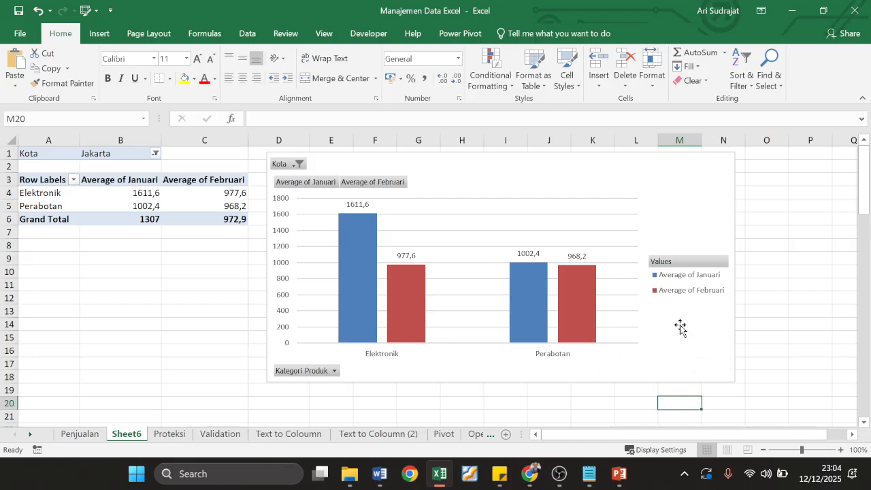
click(789, 286)
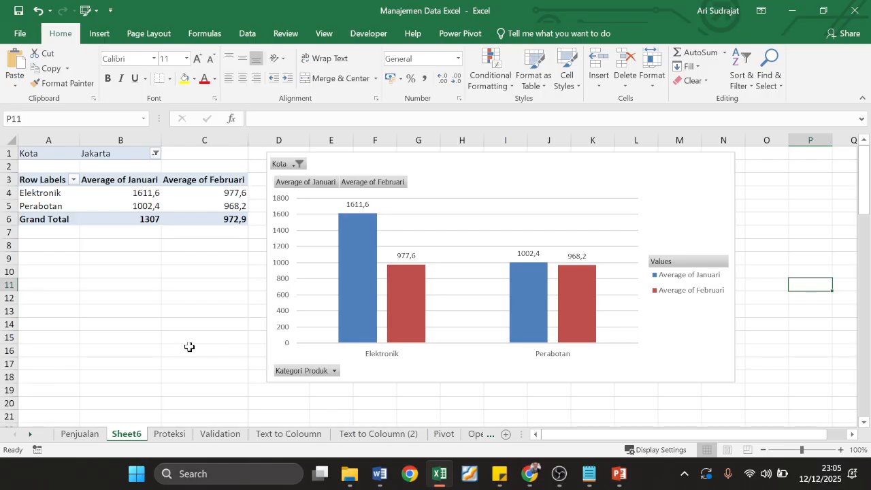
Step: Examine the product name and category columns of the source data on the Penjualan sheet
click(80, 433)
click(82, 181)
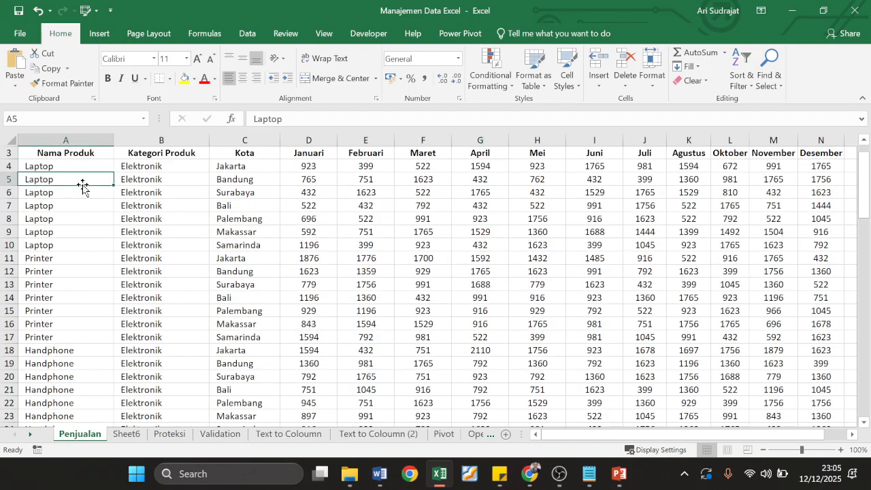
scroll(82, 188, up, 1)
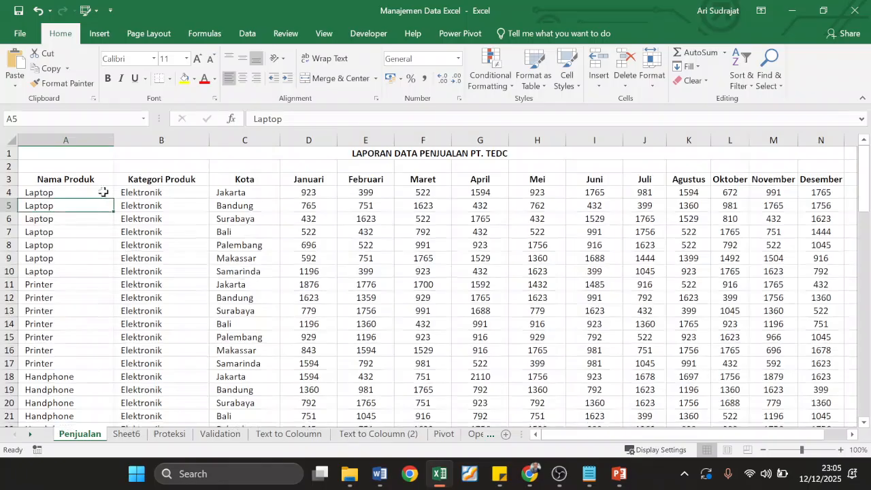
click(43, 178)
click(61, 191)
click(58, 219)
click(63, 271)
click(174, 269)
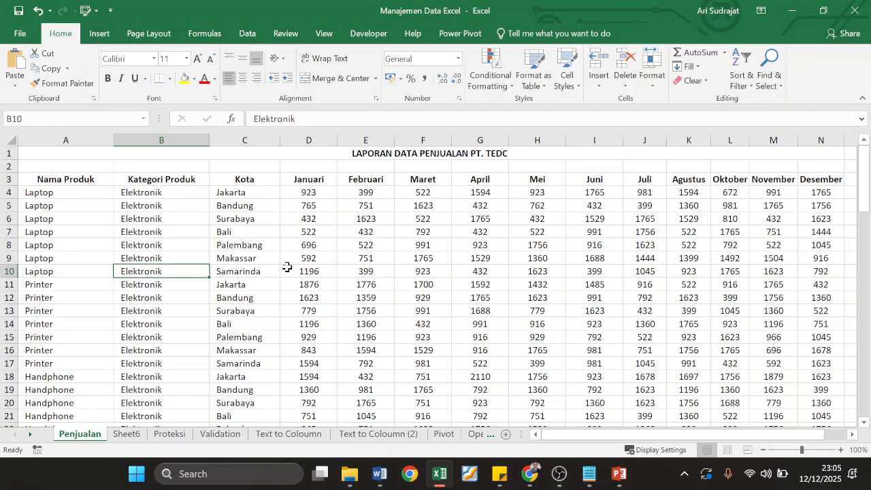
Step: Select the entire sales table on the Penjualan sheet, headers included, and name the range laporanpenjualan
click(68, 204)
click(62, 221)
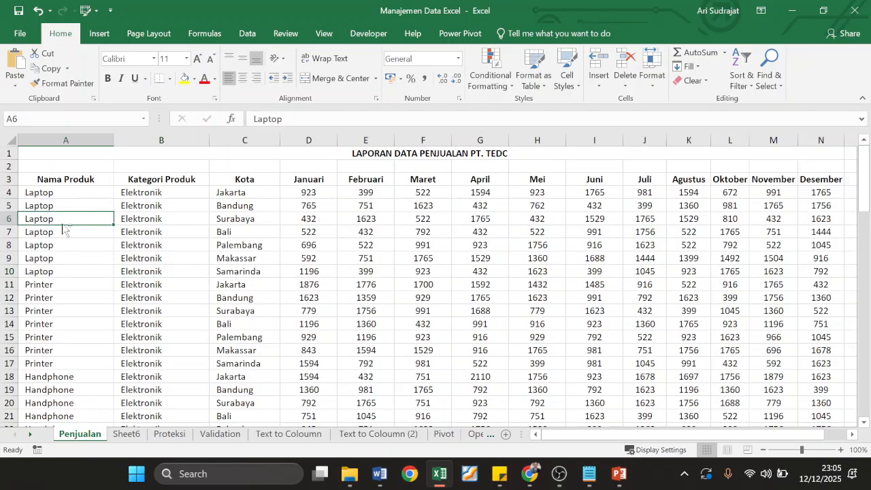
key(ctrl+a)
scroll(349, 259, down, 5)
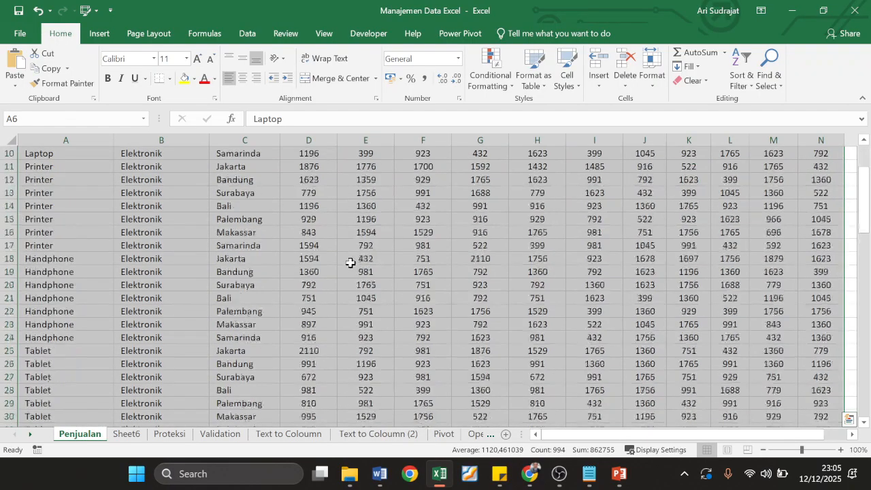
scroll(349, 272, down, 14)
scroll(340, 283, up, 15)
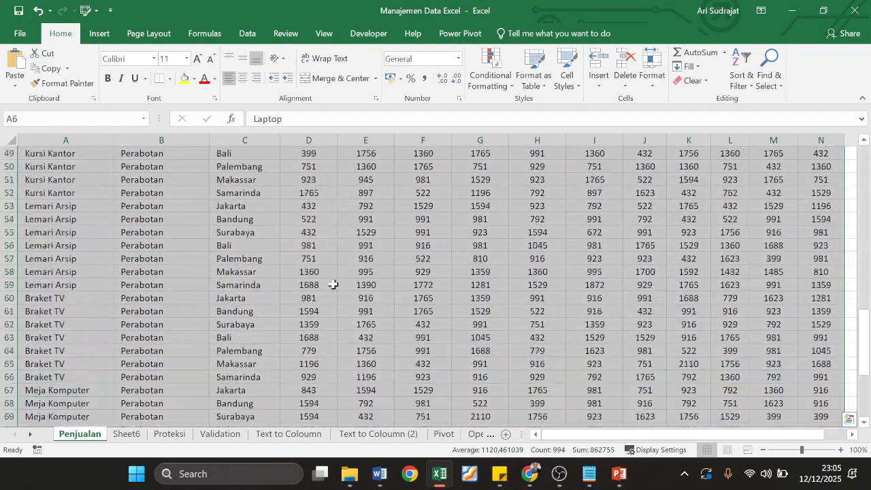
scroll(244, 247, up, 4)
click(71, 119)
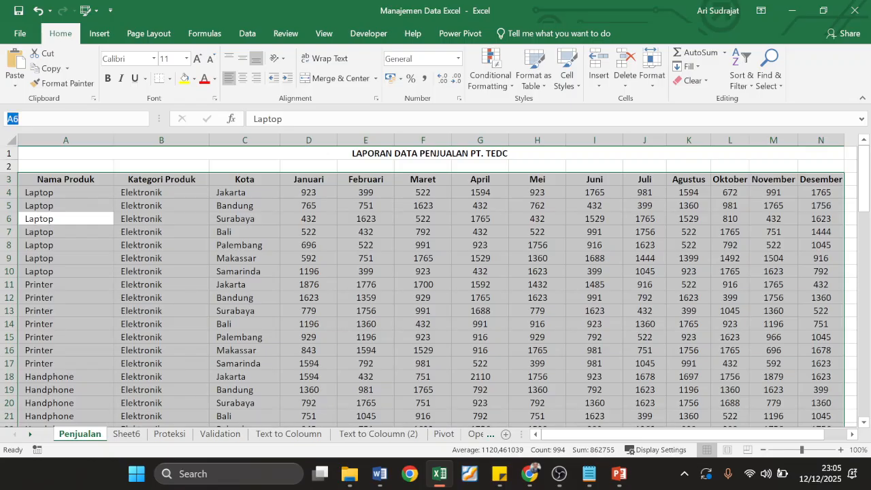
text(la[[p)
text(anppenjualan)
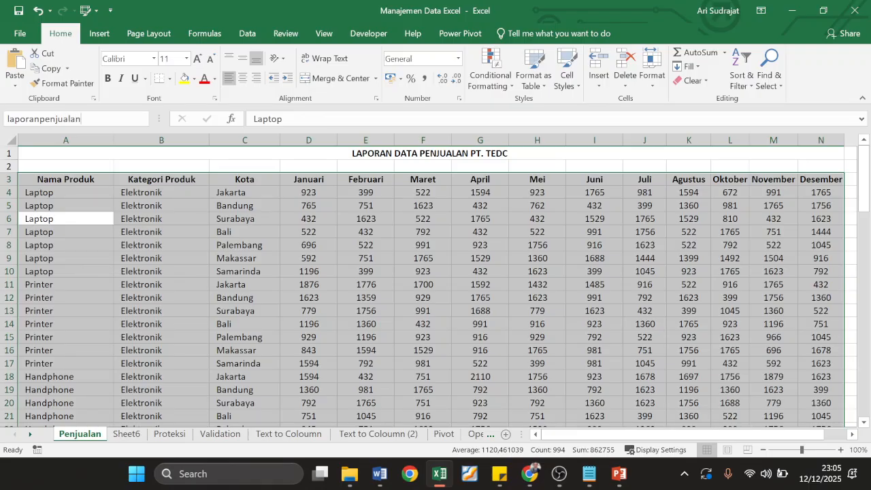
key(Return)
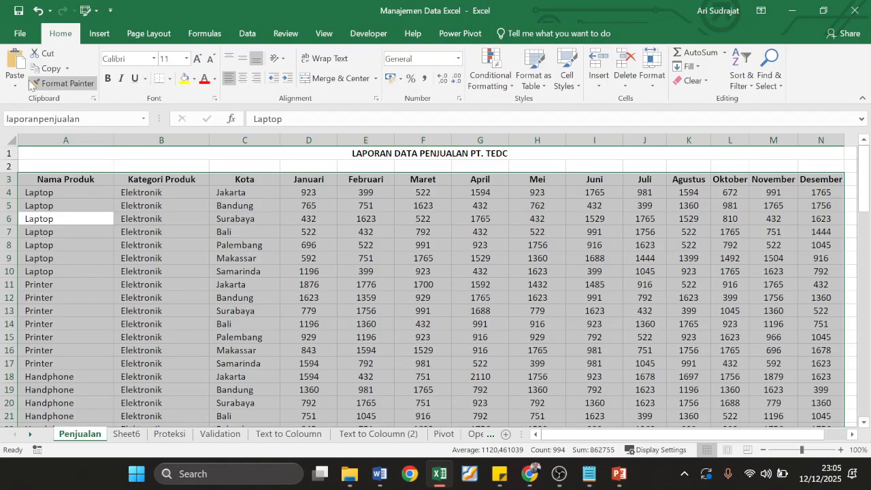
Step: Add a new worksheet and create an empty PivotTable at its cell A1 from the named range laporanpenjualan
click(505, 434)
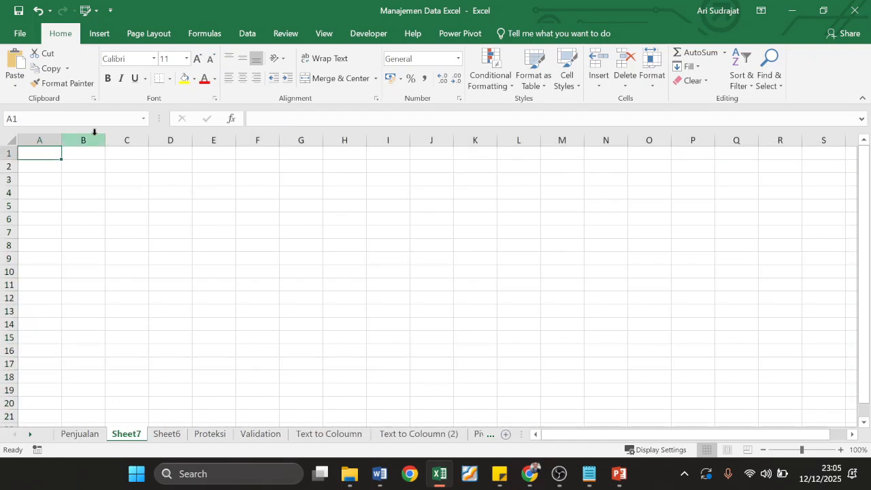
click(99, 34)
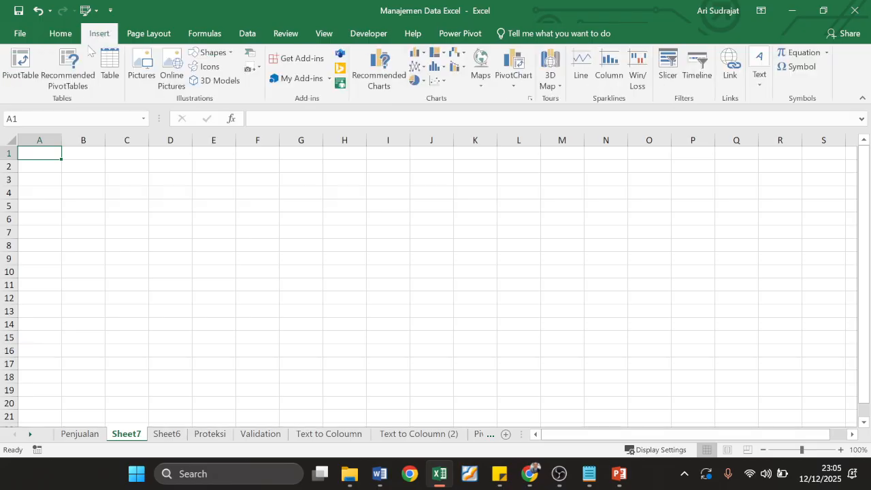
click(7, 76)
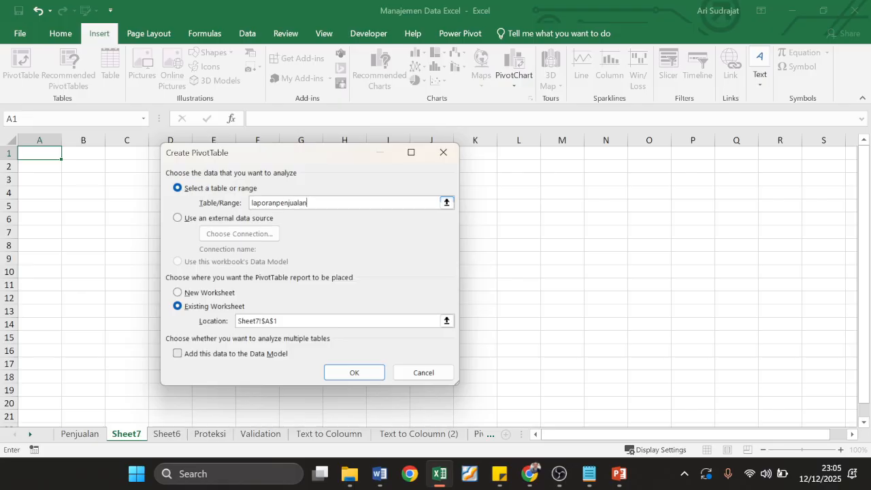
key(Return)
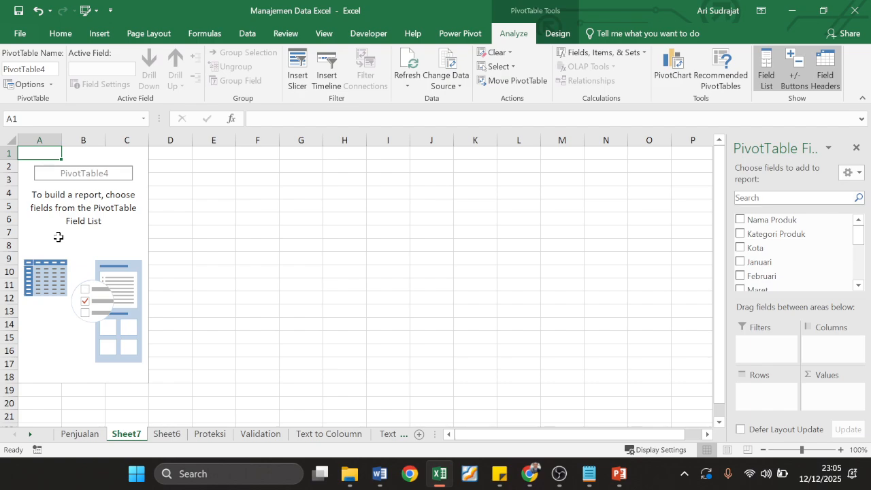
click(256, 249)
Step: Create a copy of the Penjualan sheet in front of the original, reusing the existing versions of the duplicate range names
click(95, 440)
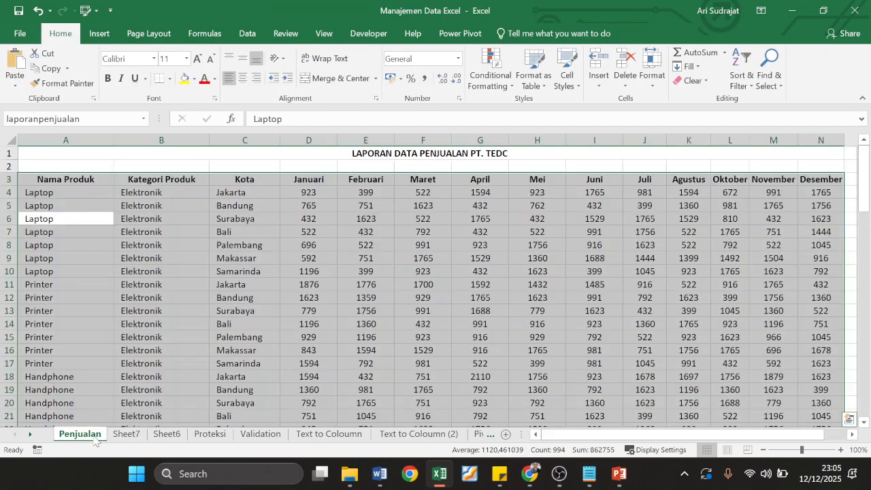
right_click(84, 437)
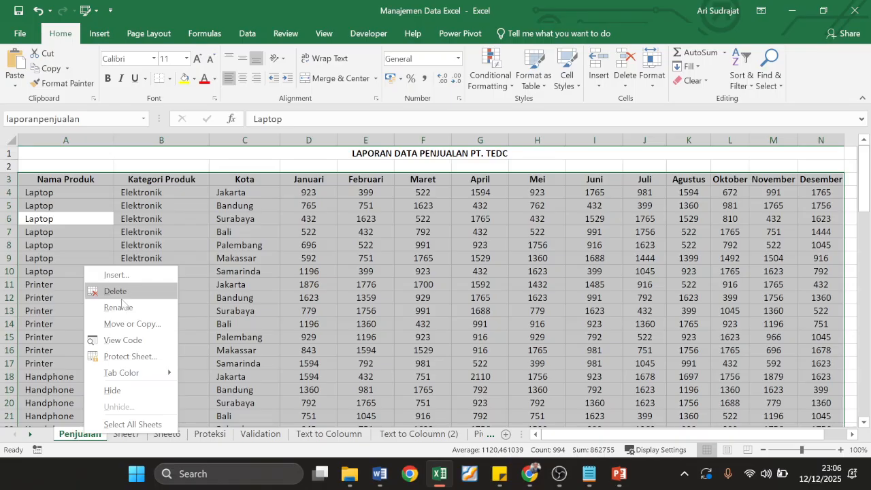
click(126, 324)
click(85, 417)
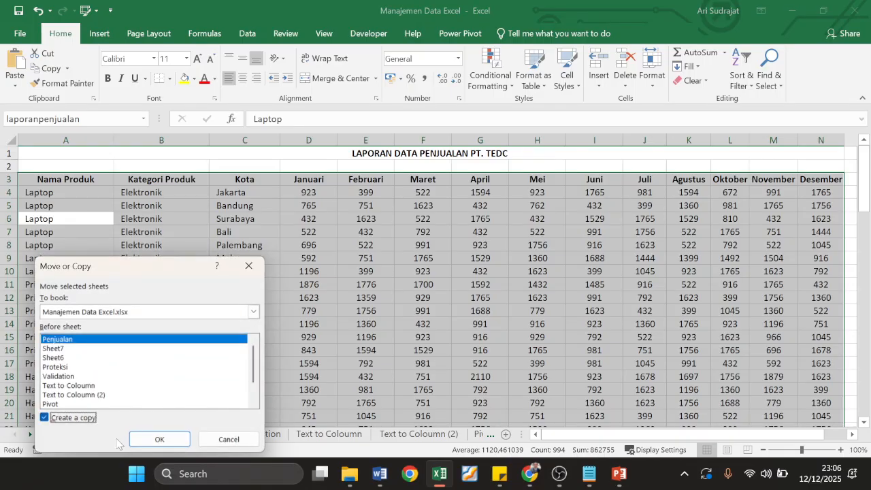
click(160, 439)
click(409, 273)
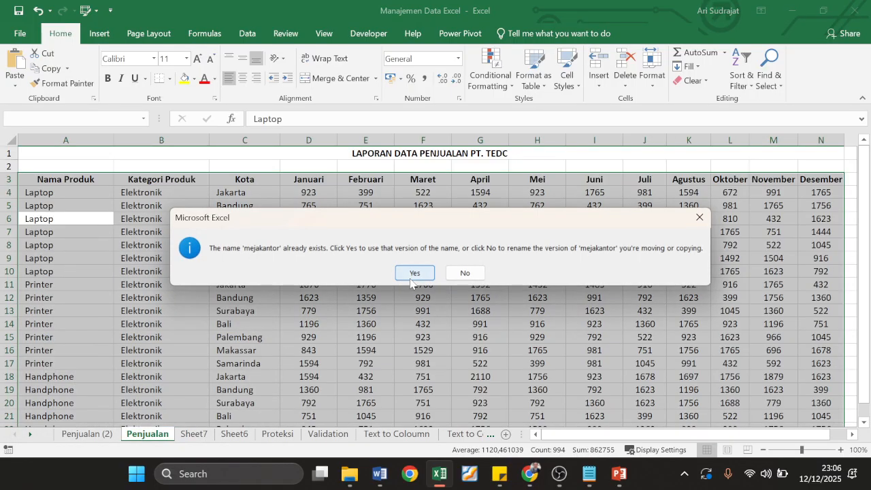
click(90, 349)
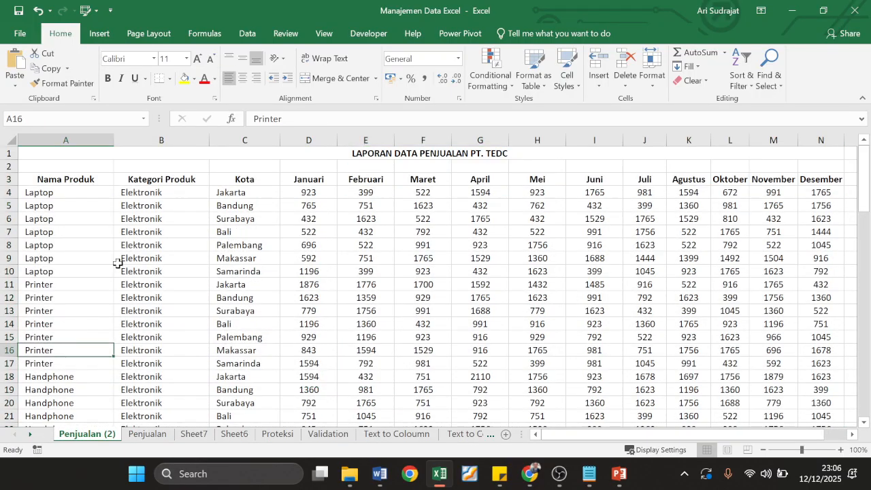
click(213, 217)
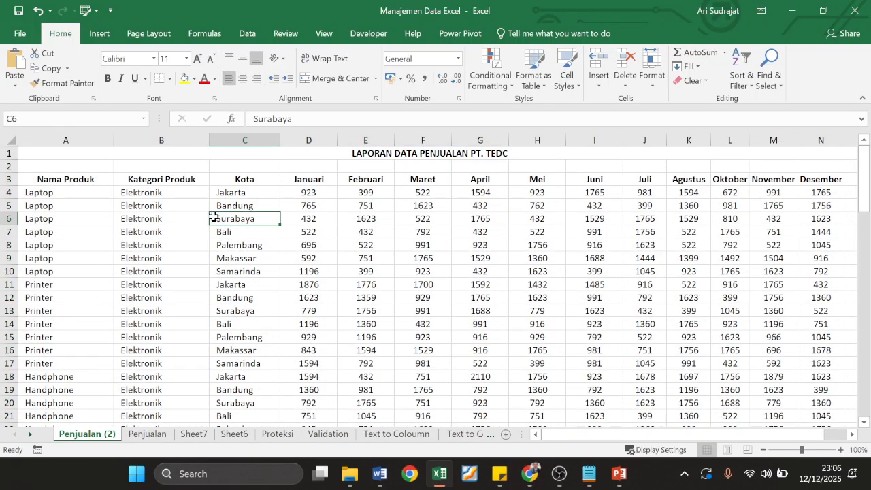
click(328, 232)
click(124, 192)
click(91, 208)
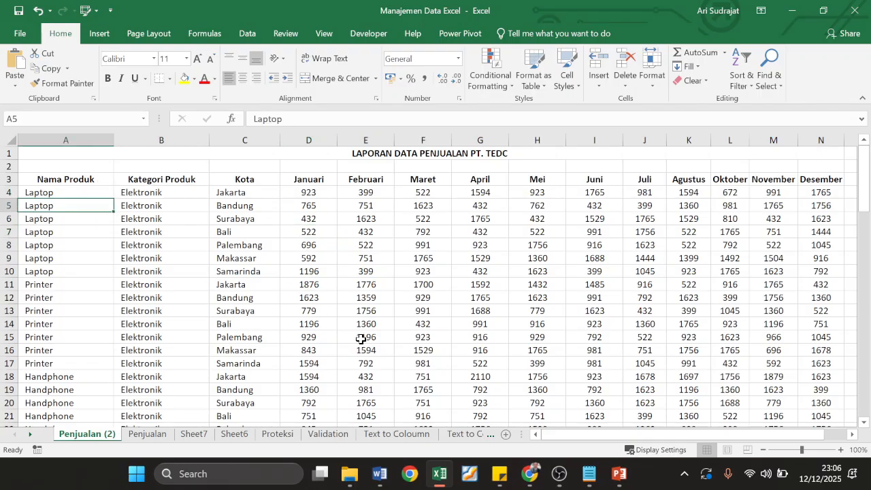
click(90, 36)
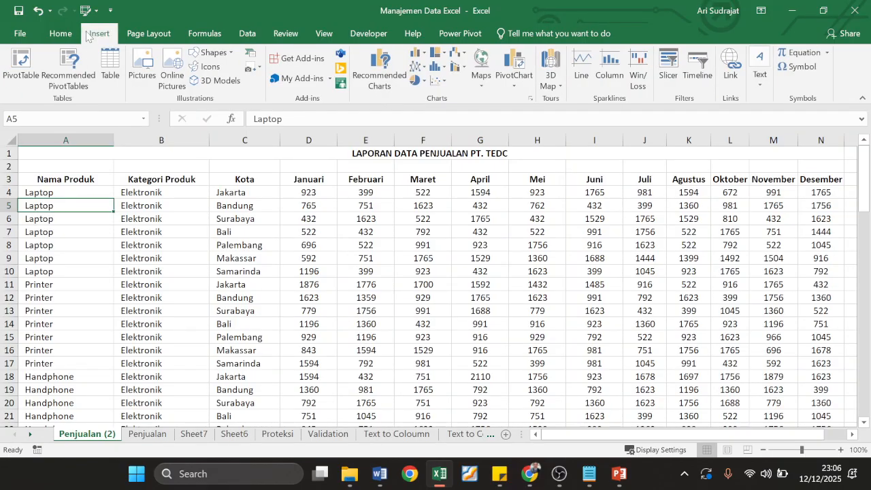
click(57, 34)
Step: Convert the sales data A3:N73 on the Penjualan (2) sheet to a table with headers and create a PivotTable from it on a new worksheet
click(123, 193)
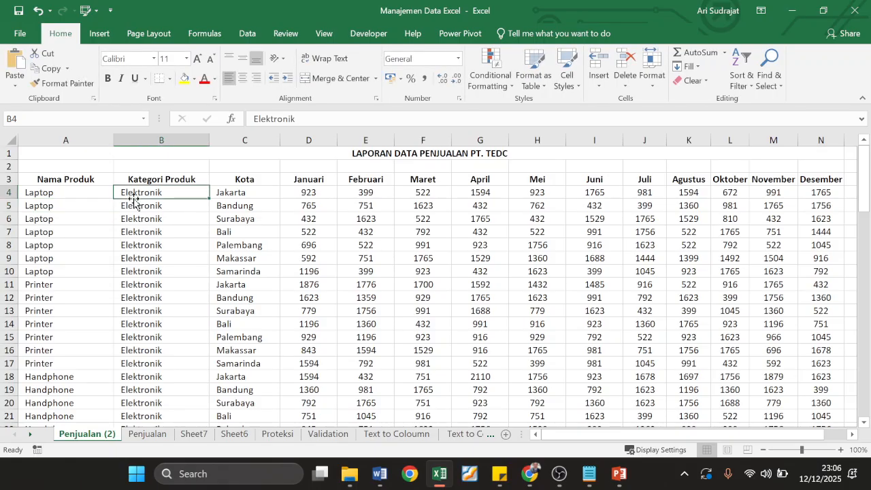
click(155, 262)
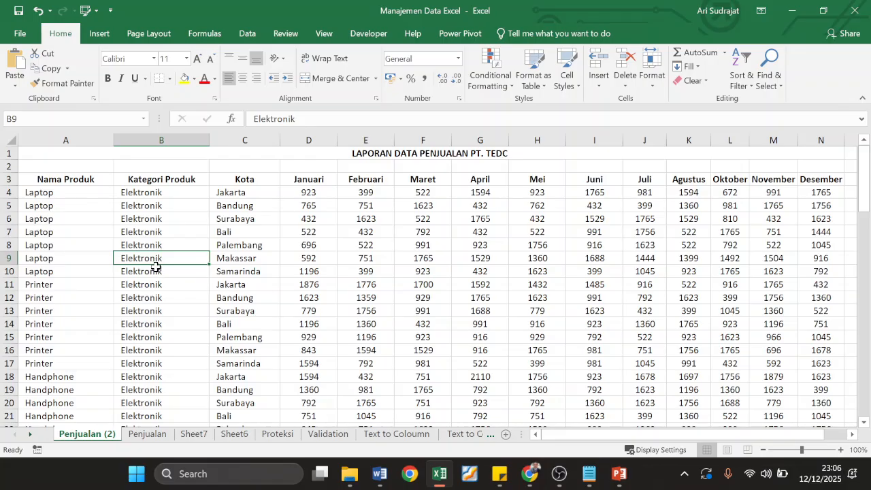
key(ctrl+a)
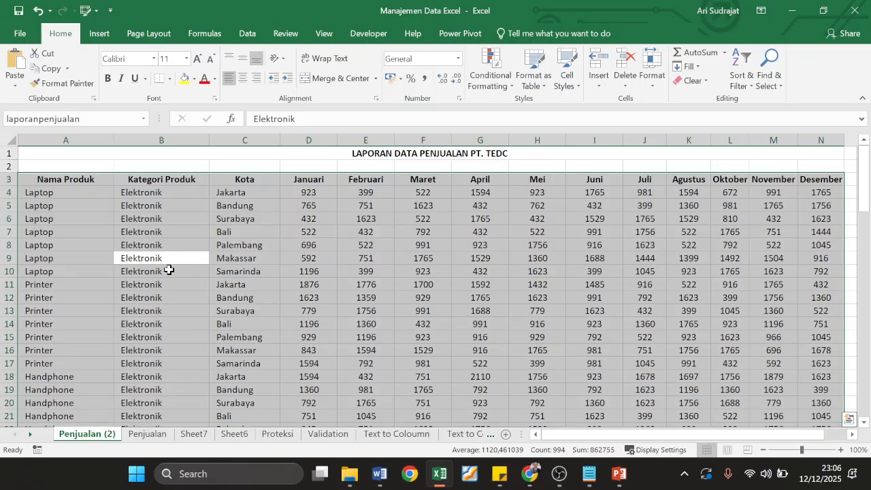
key(ctrl+t)
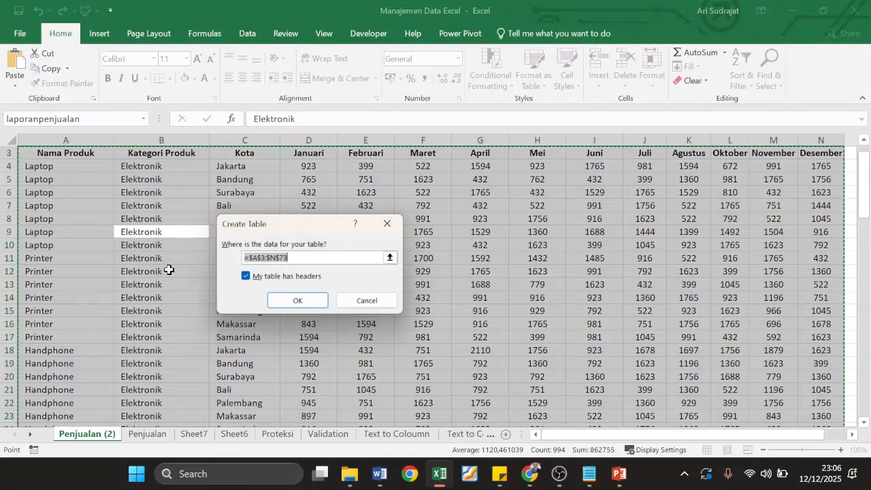
click(316, 302)
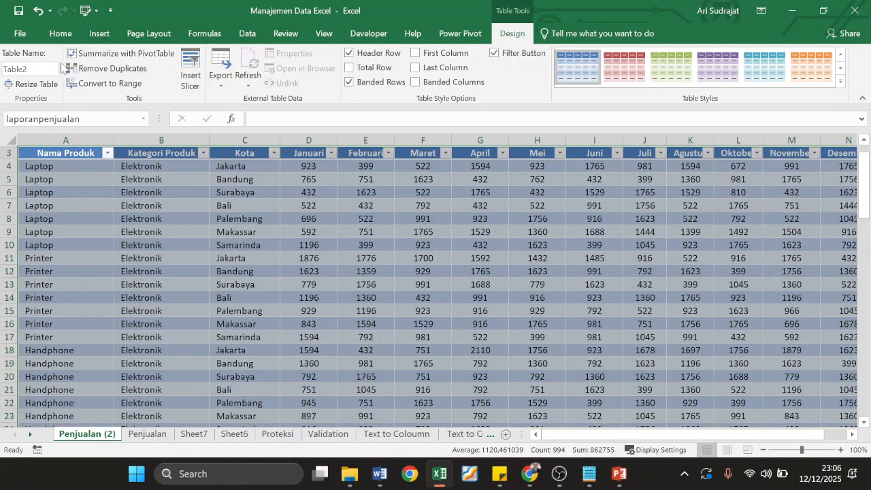
click(141, 54)
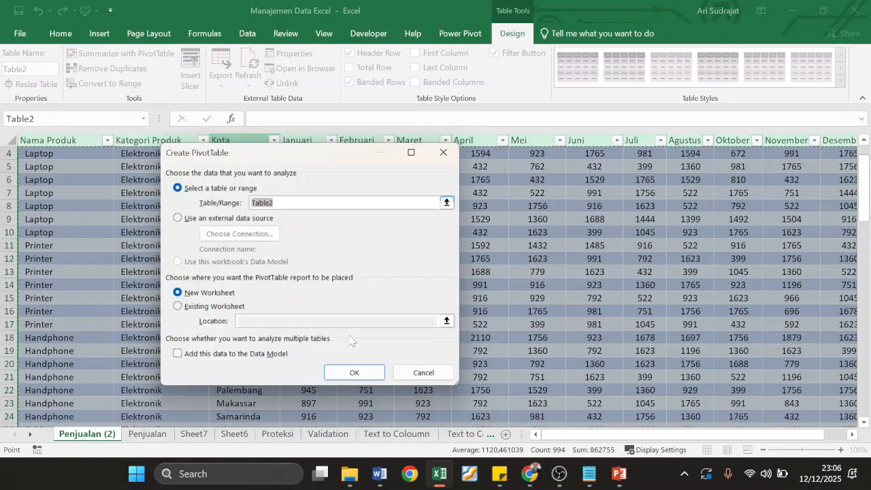
click(353, 373)
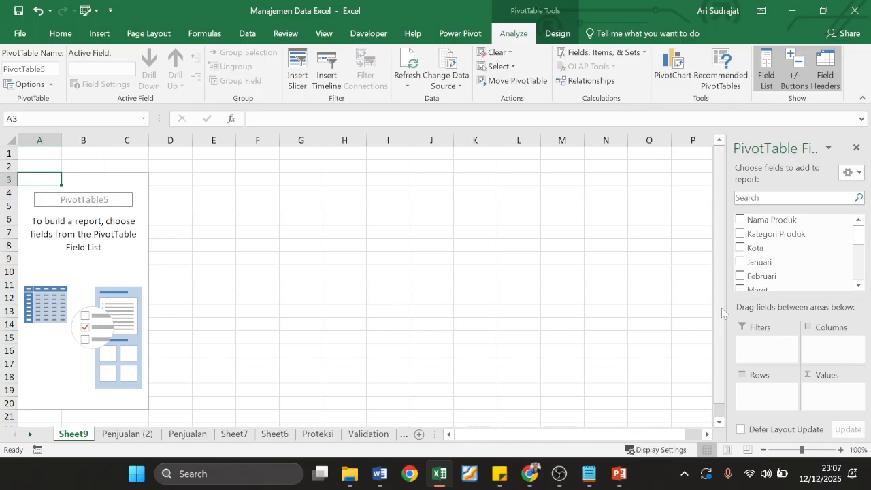
Step: Lay out the new PivotTable with Kategori Produk as rows, the sum of Januari as values and Kota as the report filter
drag(779, 233, 763, 392)
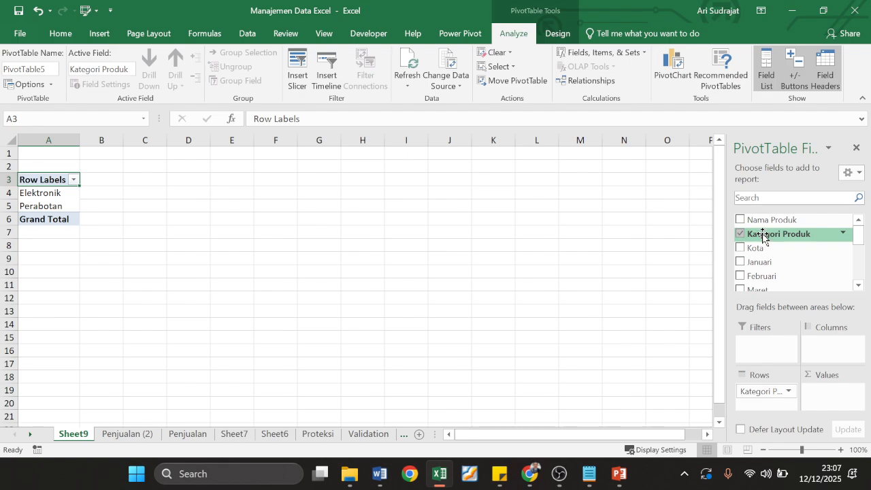
drag(759, 248, 828, 348)
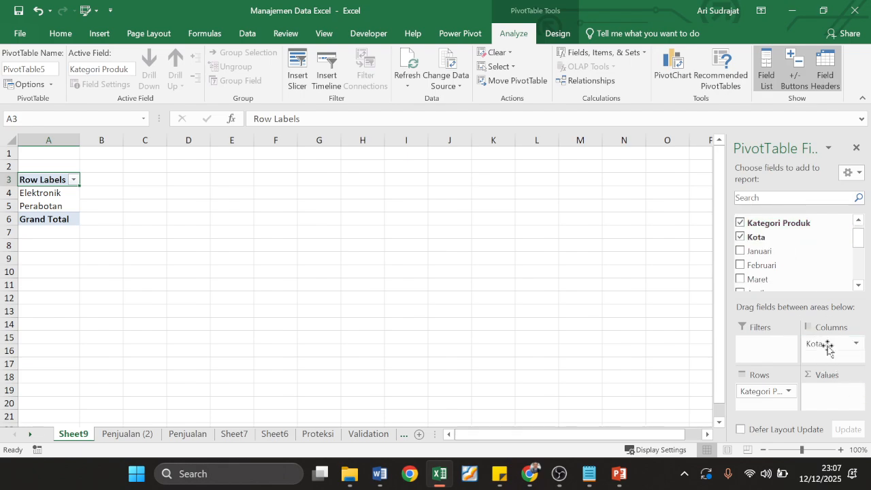
drag(783, 252, 838, 406)
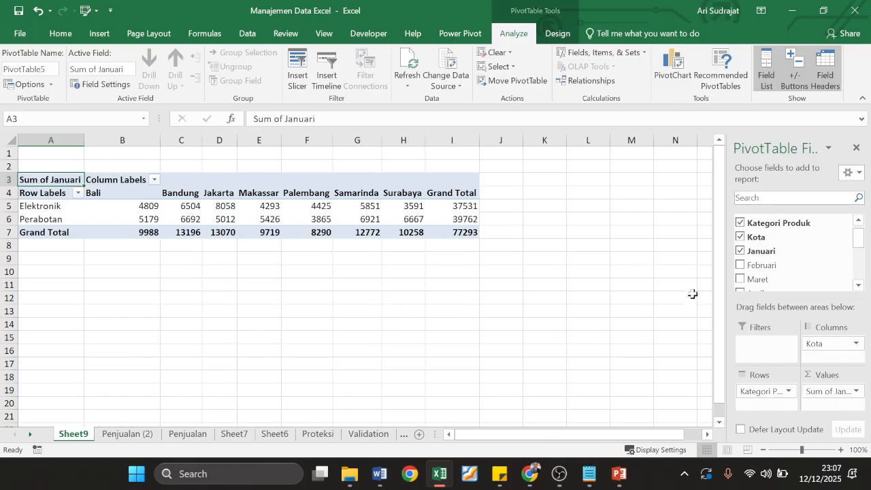
drag(822, 344, 774, 342)
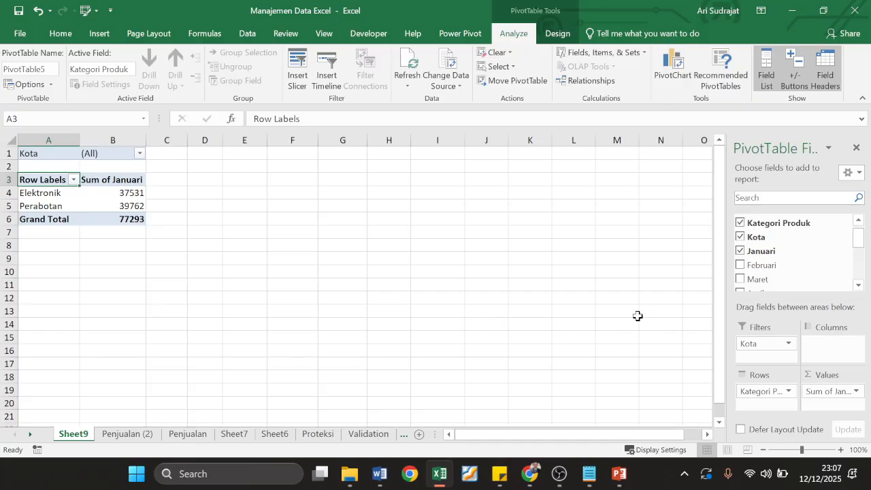
click(320, 315)
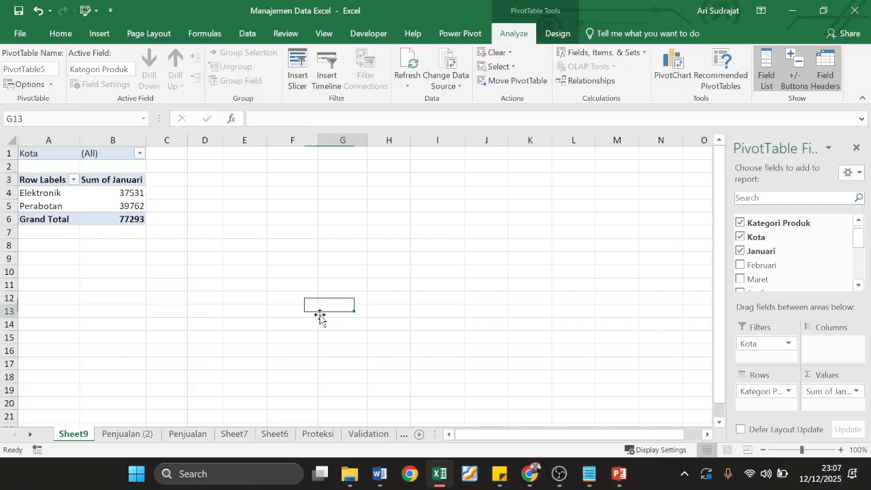
Step: Switch to Notepad, enlarge the window and read the first exercise under the SOAL PIVOT heading
click(589, 484)
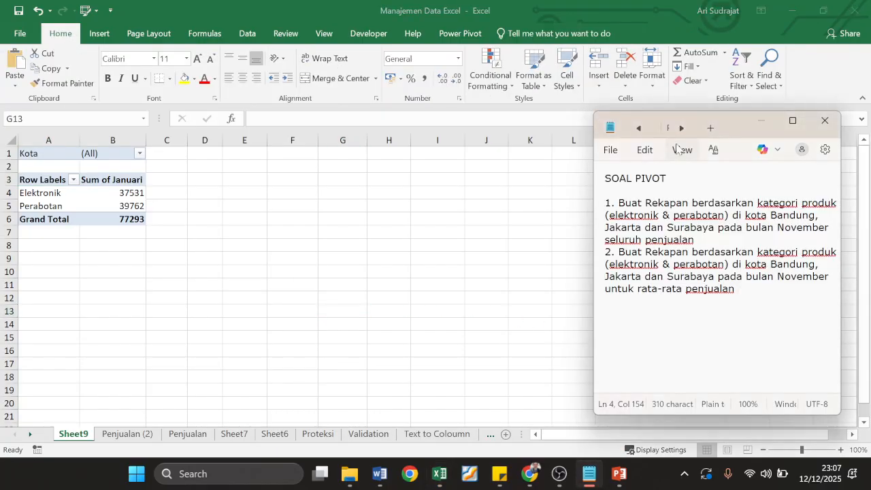
click(593, 183)
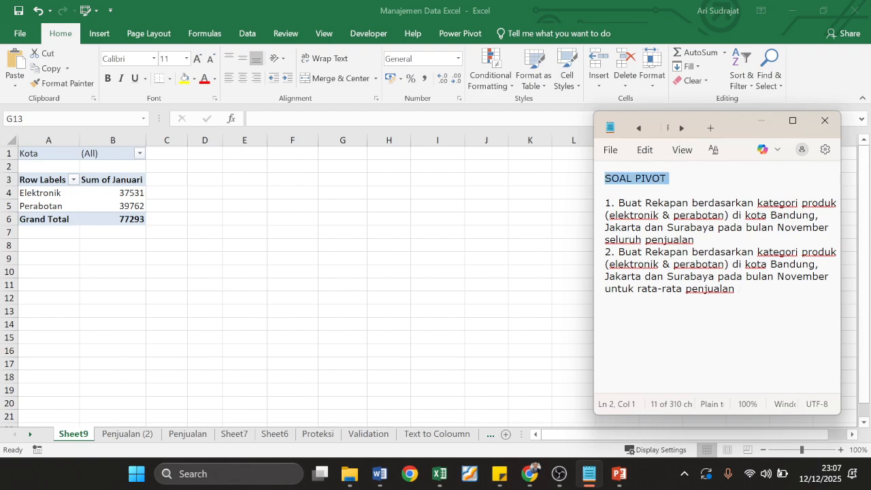
click(682, 183)
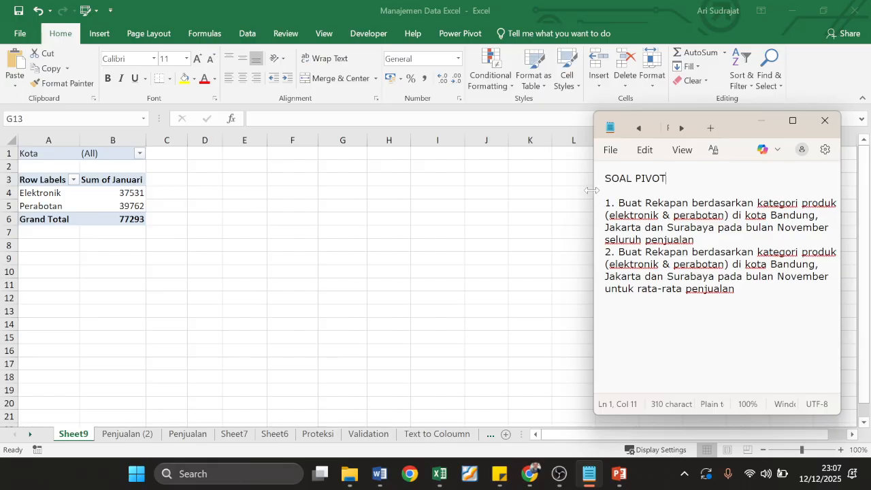
drag(592, 196, 469, 198)
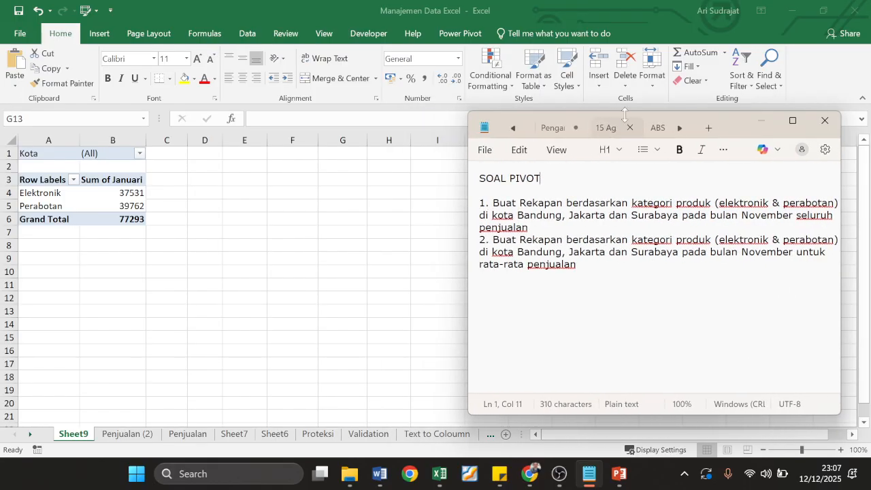
drag(624, 105, 624, 18)
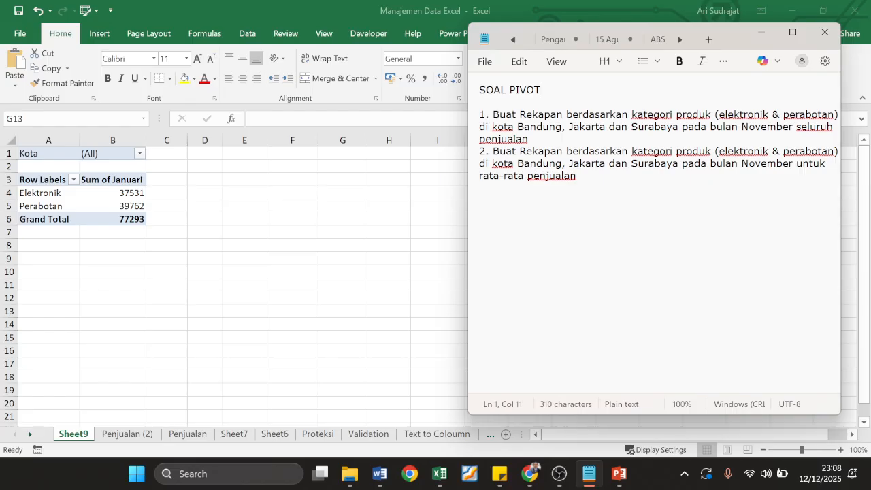
drag(529, 139, 479, 115)
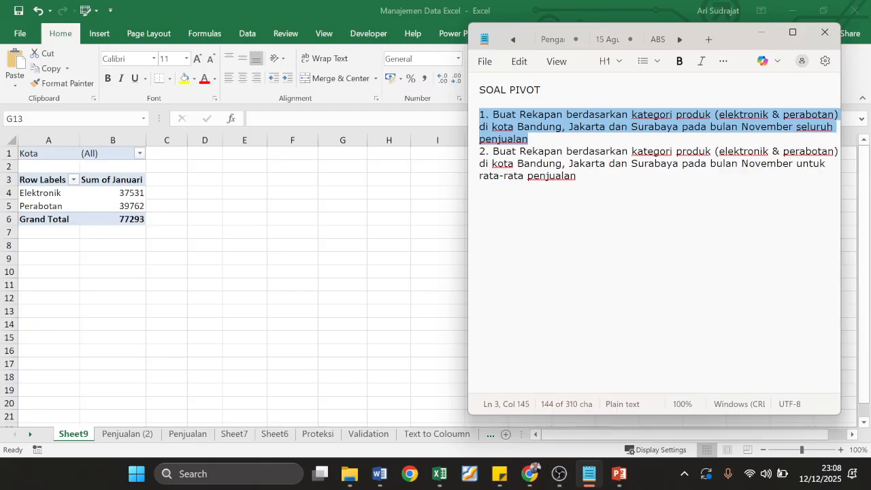
Step: Switch back to Excel and remove the Januari, Kota and Kategori Produk fields from the PivotTable
key(alt+Tab)
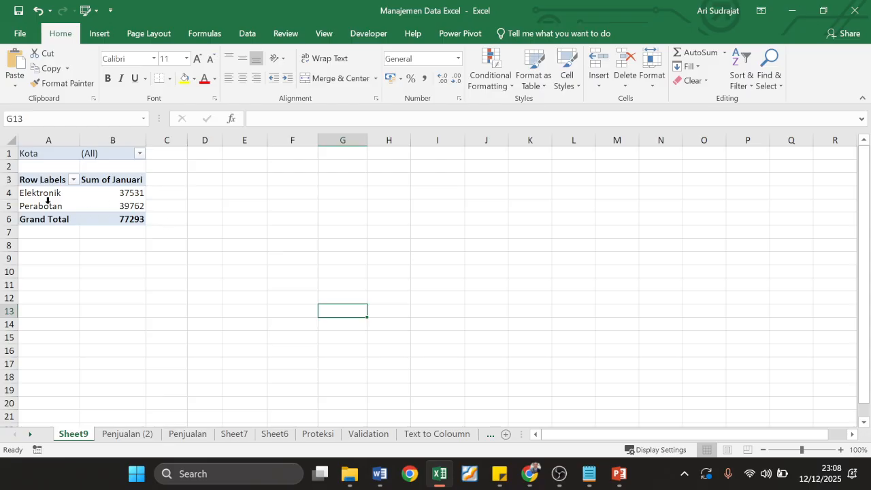
drag(59, 203, 59, 195)
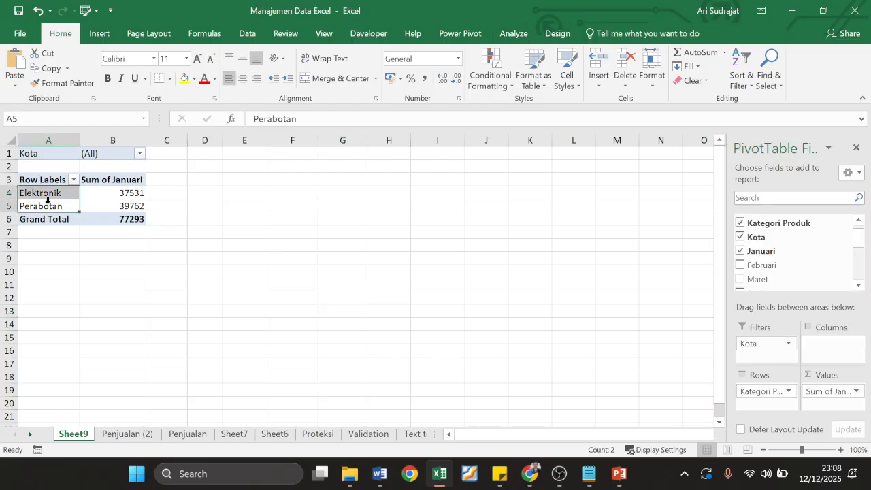
click(739, 251)
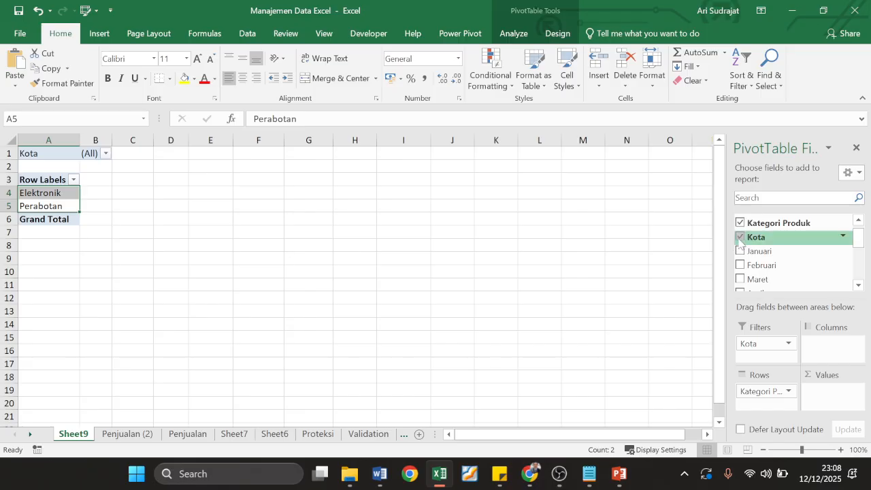
click(740, 237)
click(740, 224)
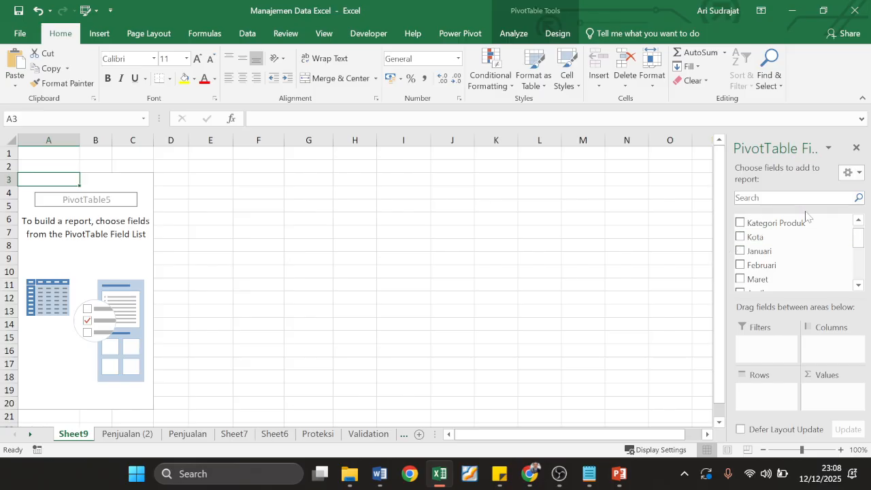
Step: Build the PivotTable with Kategori Produk as rows, Kota nested below it and the sum of November as values
drag(780, 227, 766, 393)
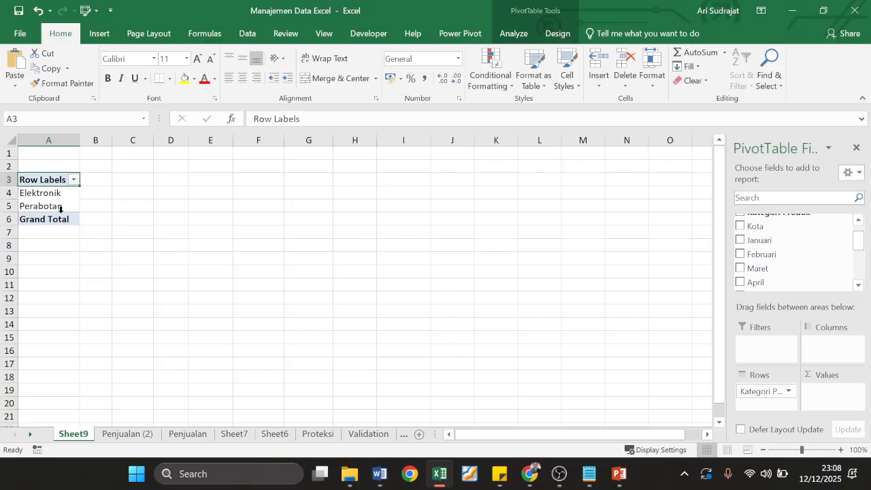
drag(860, 286, 859, 285)
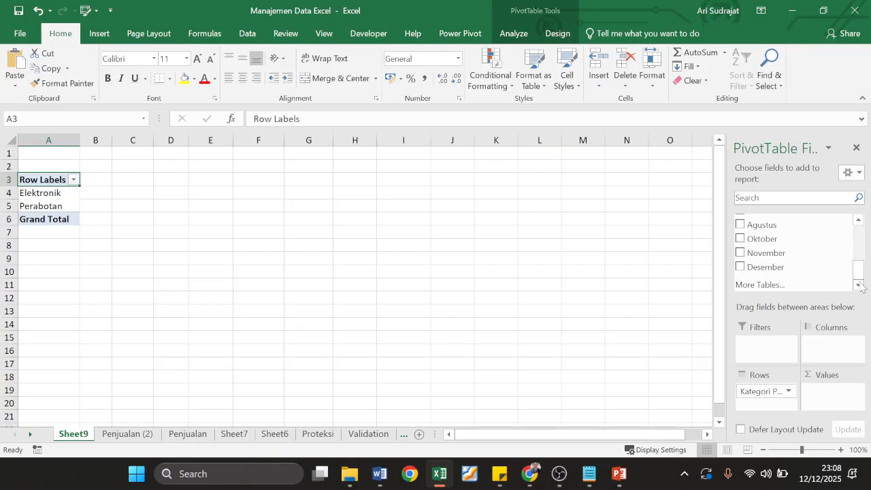
drag(774, 257, 831, 393)
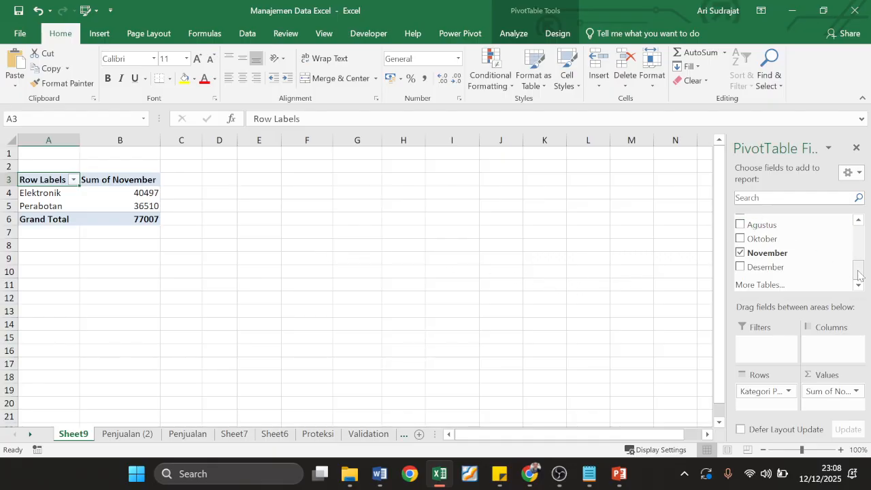
drag(859, 275, 858, 231)
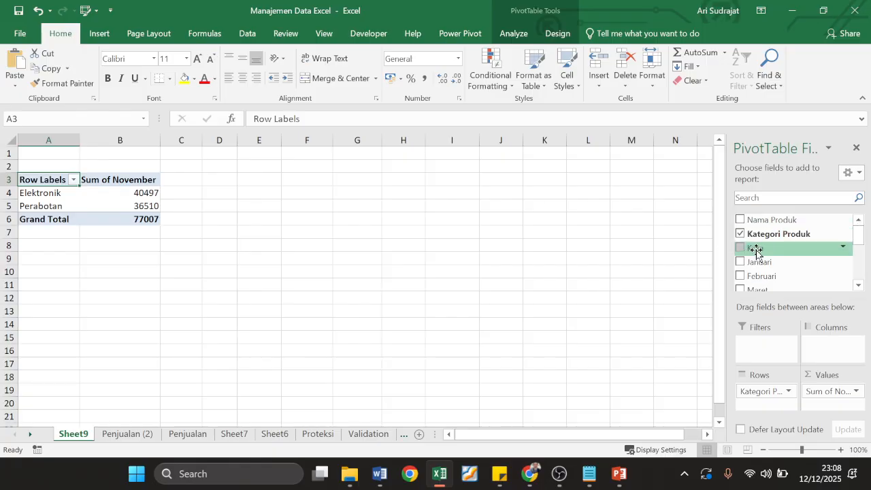
drag(757, 250, 764, 346)
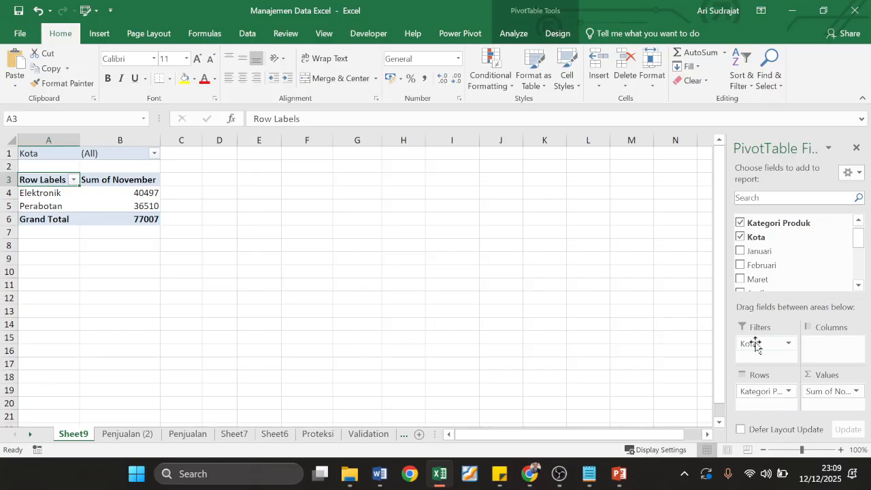
drag(754, 343, 760, 406)
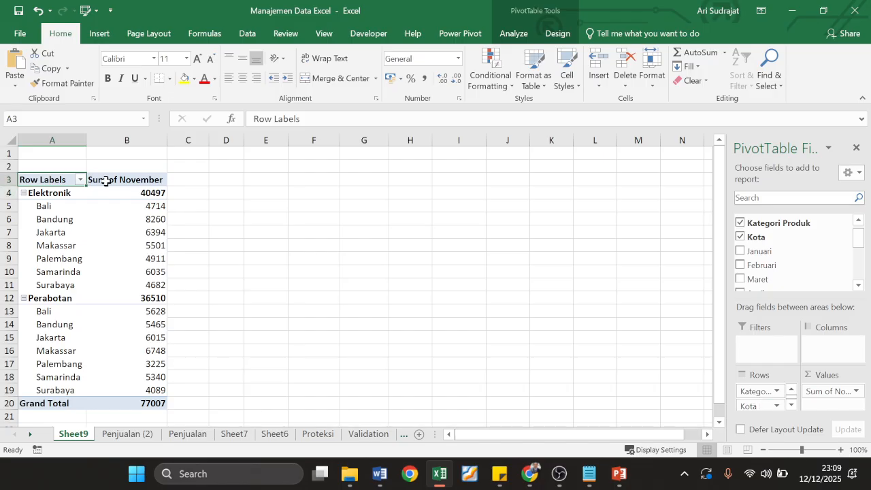
Step: Filter the PivotTable's Kota row labels to only Bandung, Jakarta and Surabaya
click(80, 179)
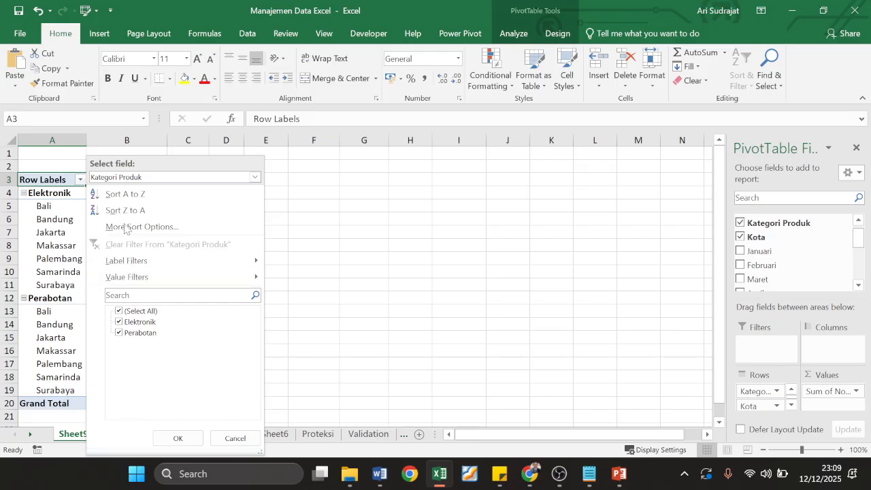
click(129, 178)
click(129, 201)
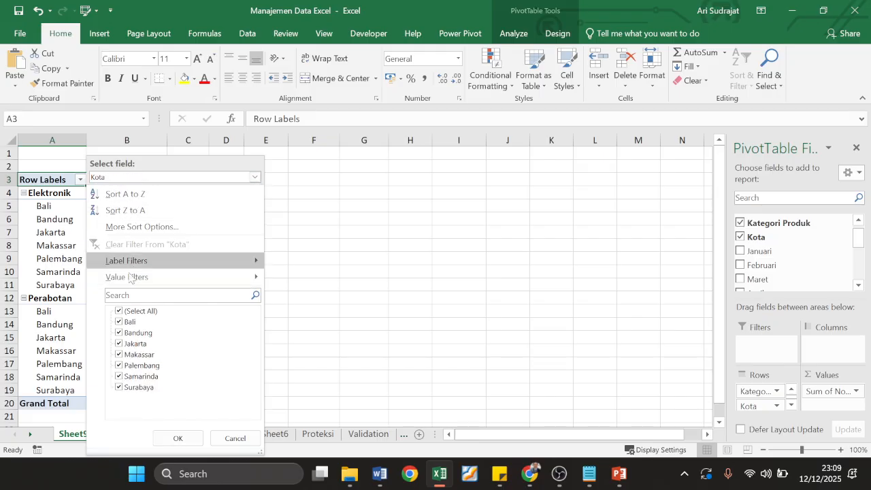
click(123, 313)
click(127, 333)
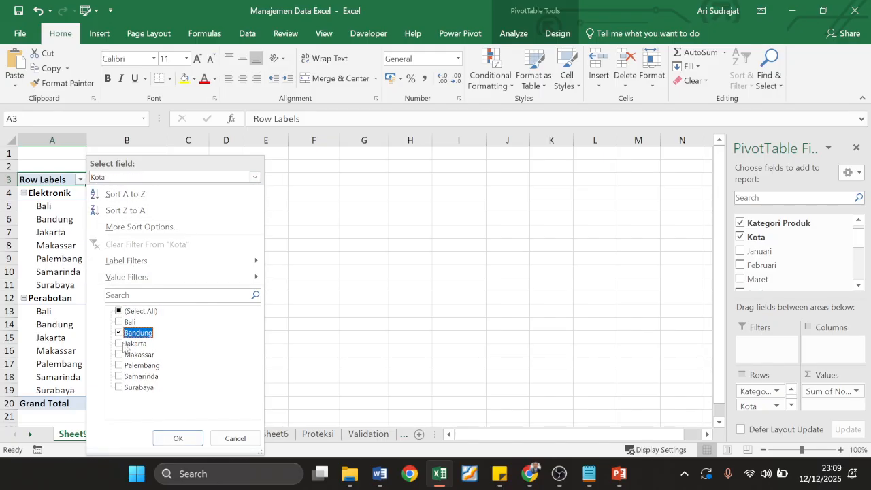
click(120, 344)
click(120, 387)
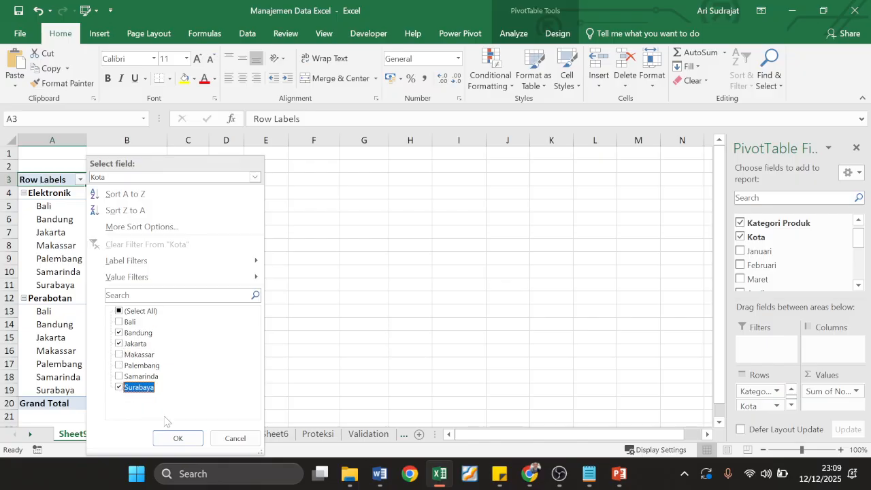
click(180, 439)
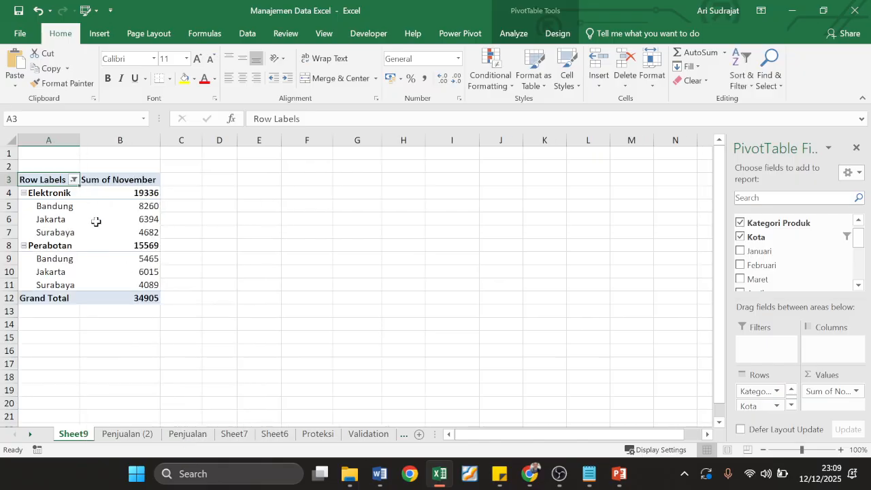
Step: Insert a clustered column PivotChart from the November sales PivotTable
click(96, 222)
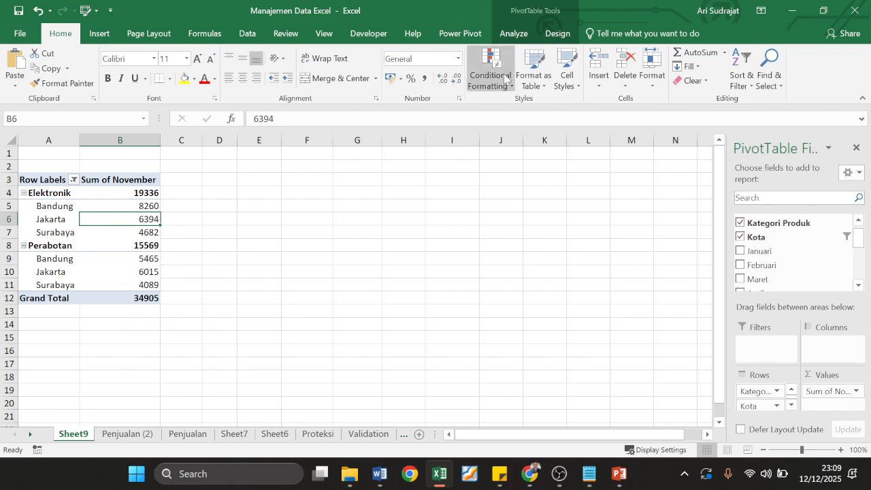
click(513, 33)
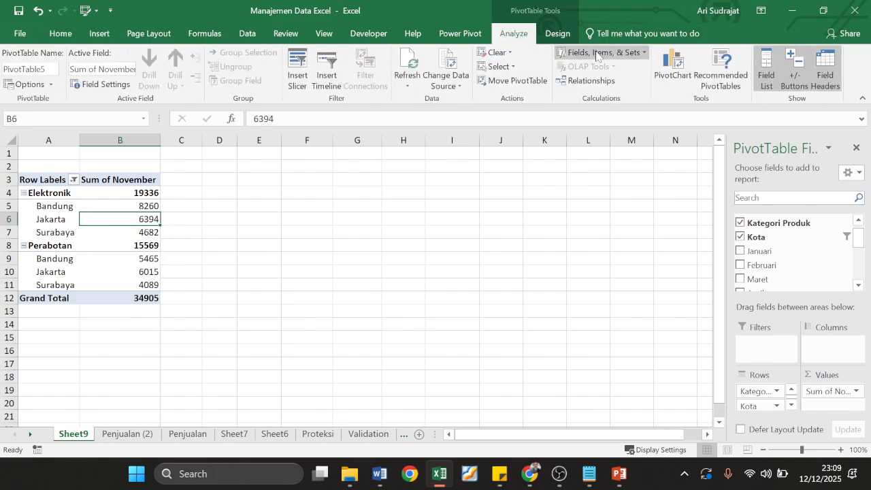
click(673, 68)
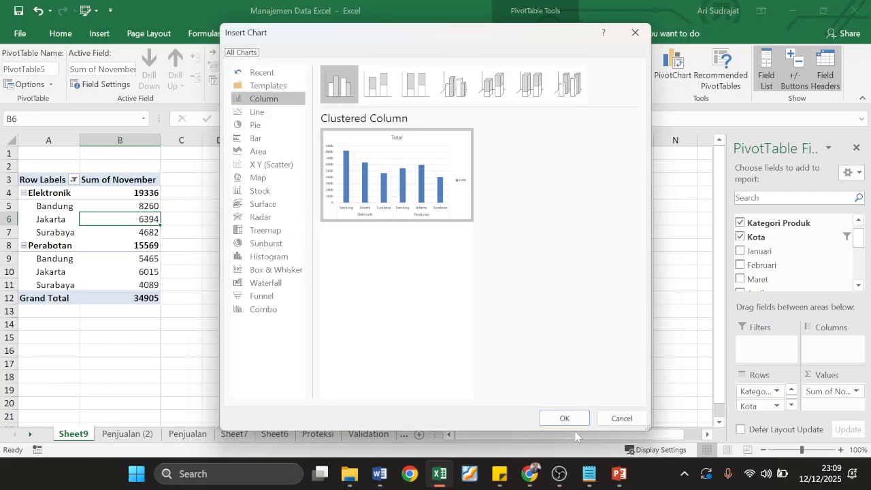
click(565, 419)
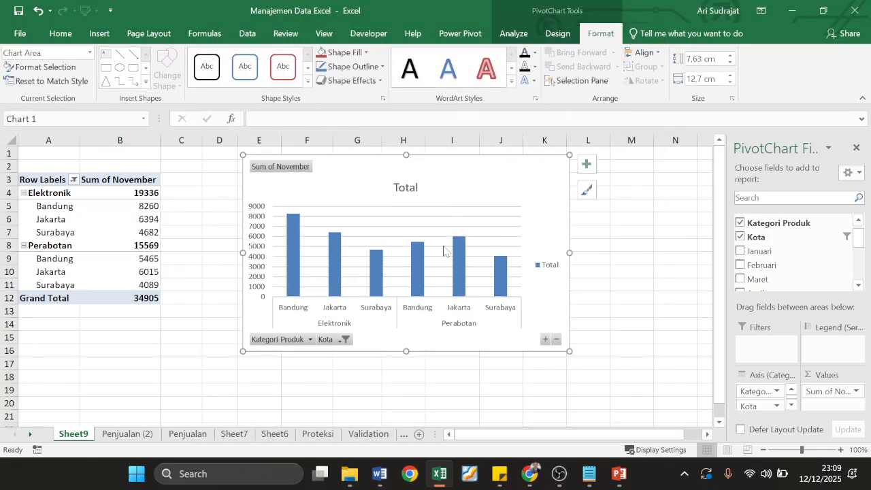
Step: Add data labels to the columns of the PivotChart
right_click(410, 271)
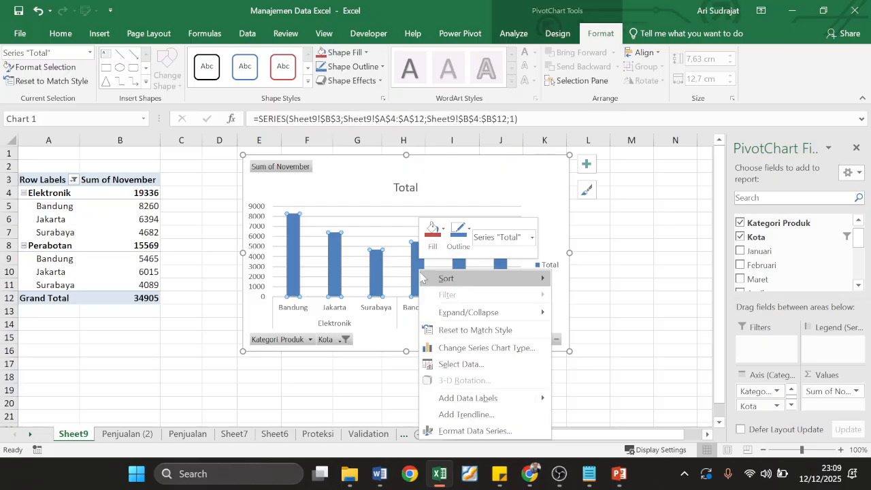
click(448, 401)
click(631, 283)
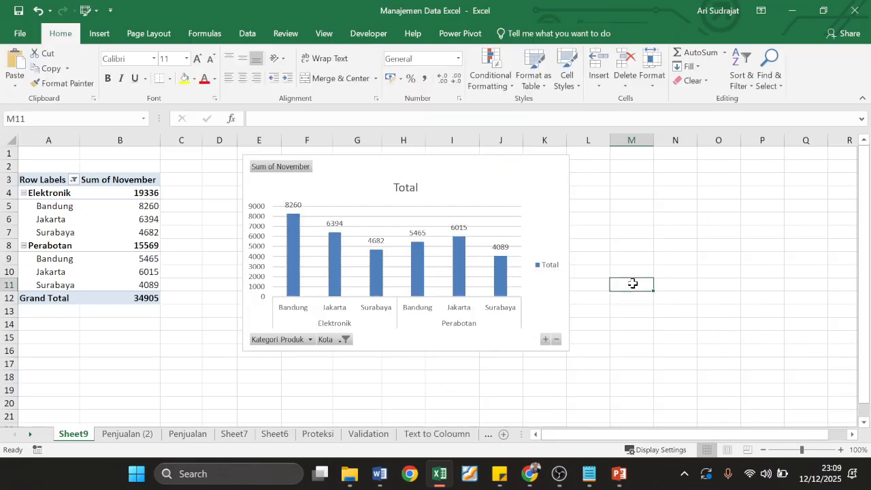
Step: Move the Kota field from the PivotTable's rows to its report filter
click(51, 222)
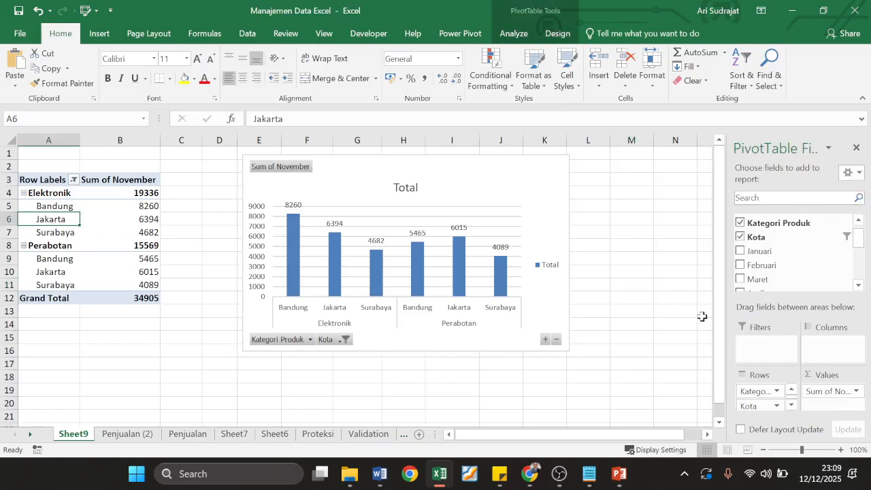
drag(751, 410, 761, 344)
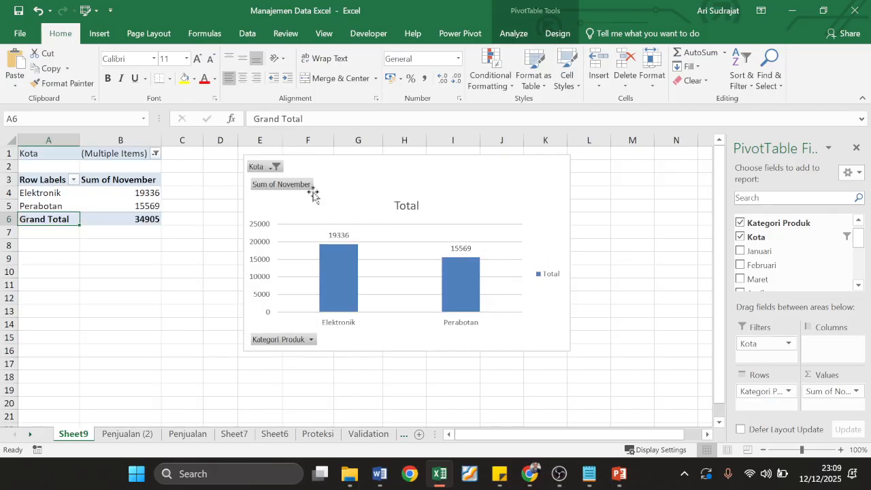
click(156, 153)
click(157, 154)
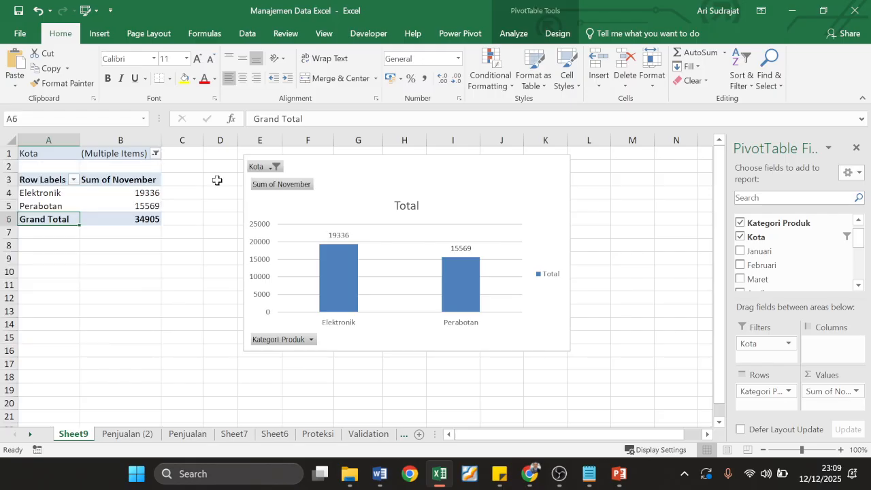
Step: Move the PivotChart closer to the PivotTable so that it starts at column D
click(662, 278)
drag(480, 192, 440, 185)
click(635, 233)
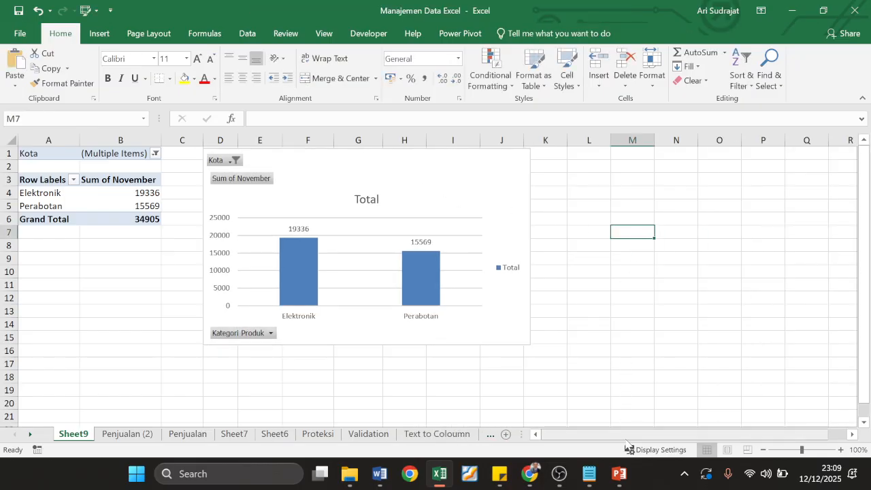
Step: Switch to Notepad, narrow the window, read the second SOAL PIVOT exercise and return to Excel
click(589, 473)
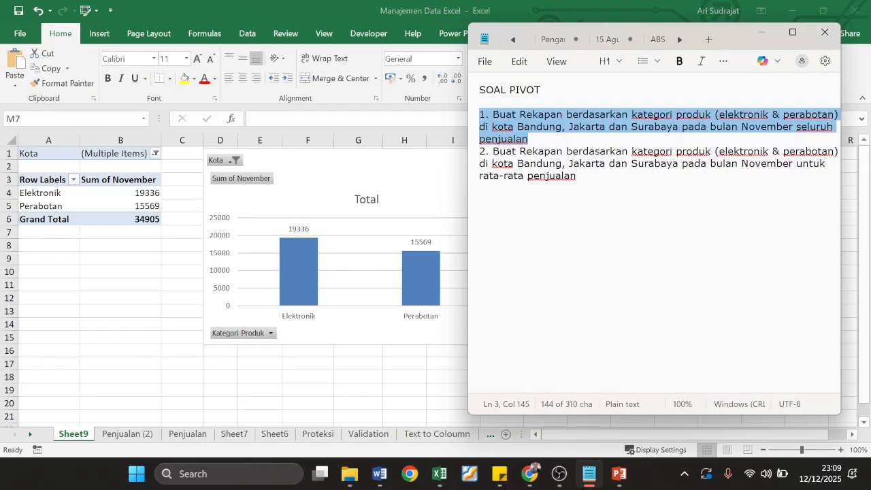
drag(466, 187, 549, 182)
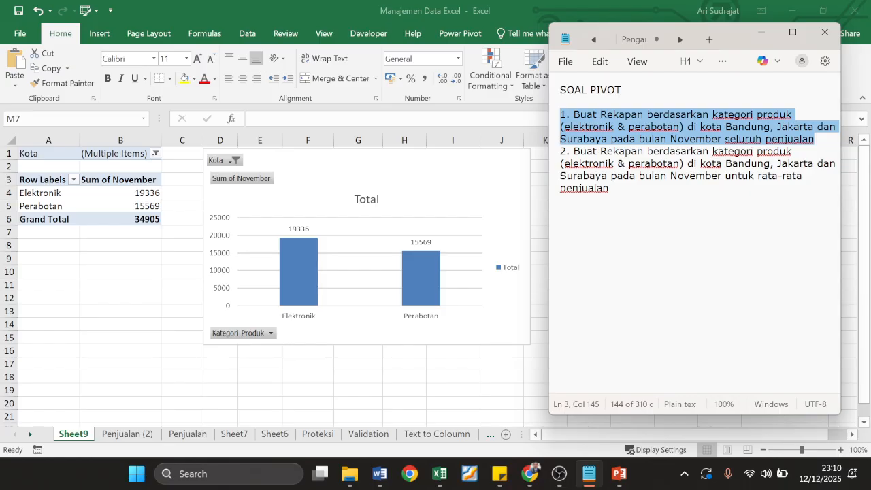
key(alt+Tab)
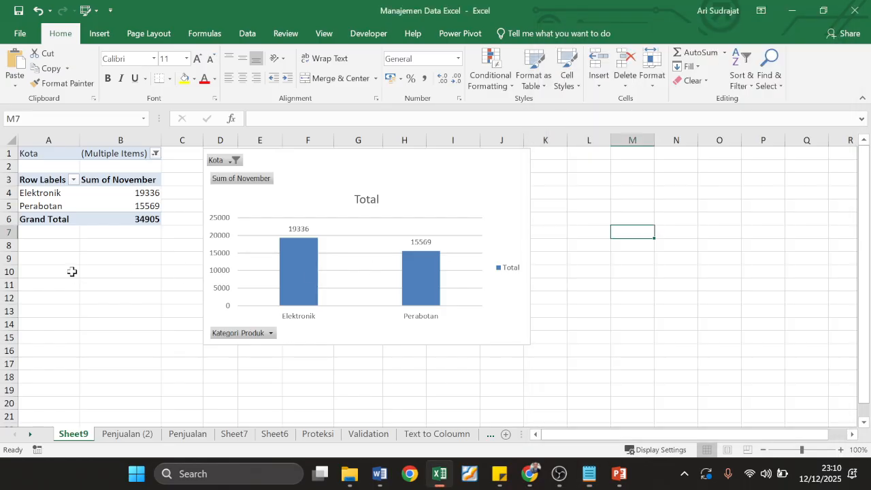
Step: Summarise the PivotTable's November value field by Average instead of Sum
click(122, 194)
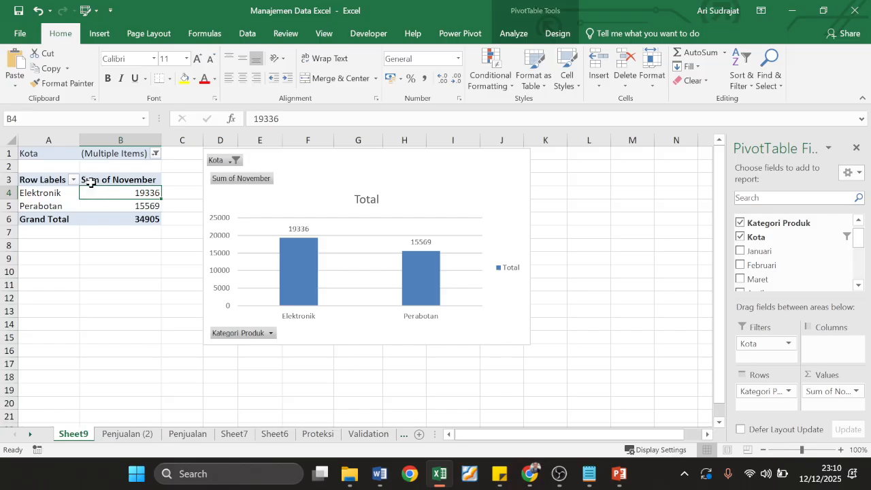
click(856, 391)
click(847, 377)
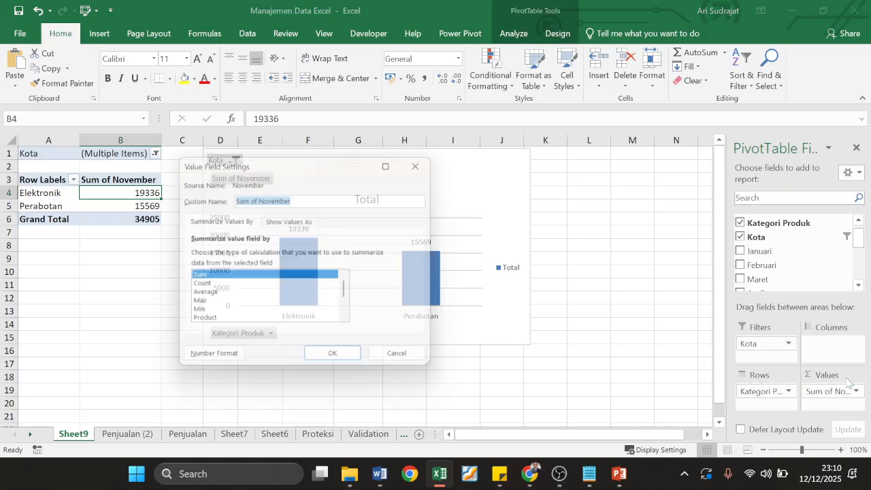
click(202, 297)
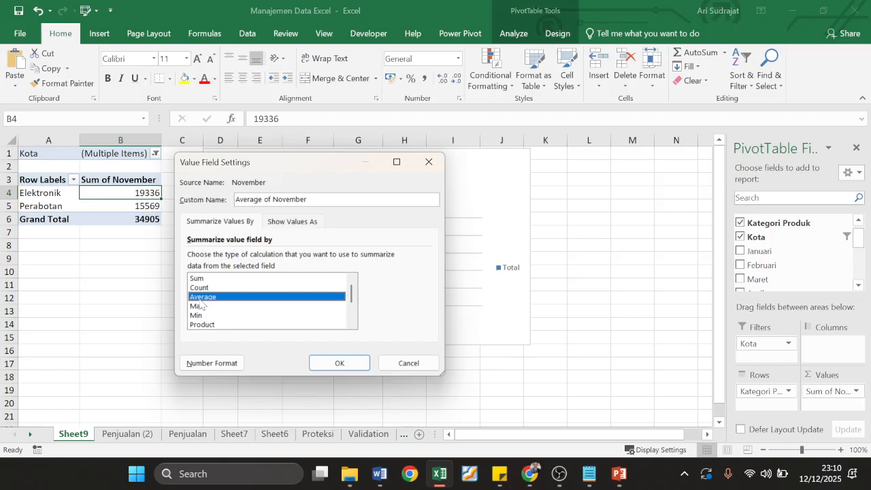
click(340, 363)
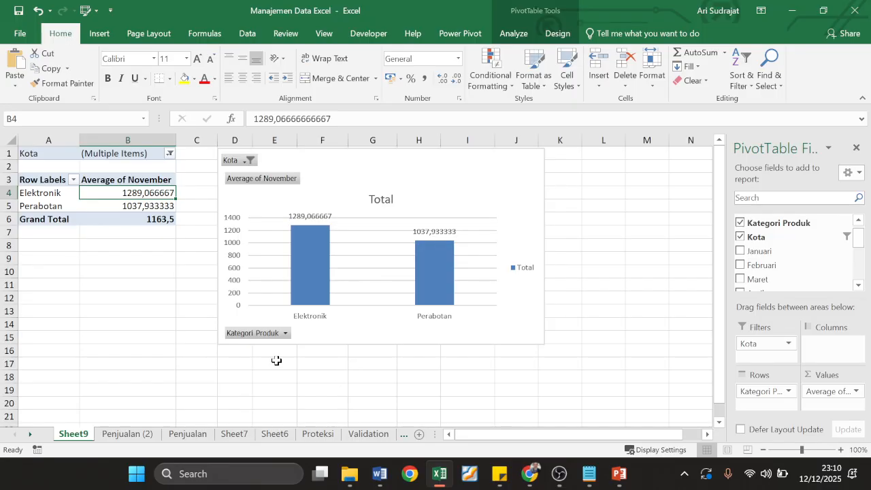
click(156, 274)
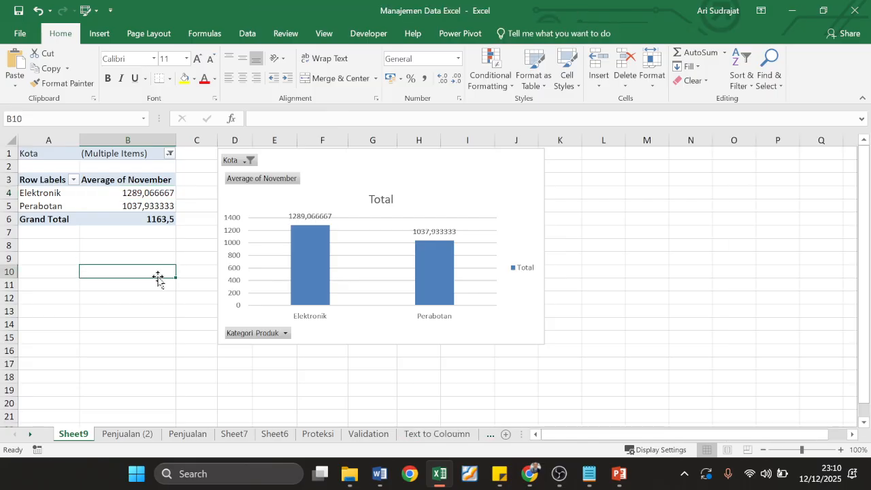
Step: Check which cities are selected in the PivotTable's Kota report filter, cancel it and inspect the Elektronik average
click(105, 189)
click(169, 153)
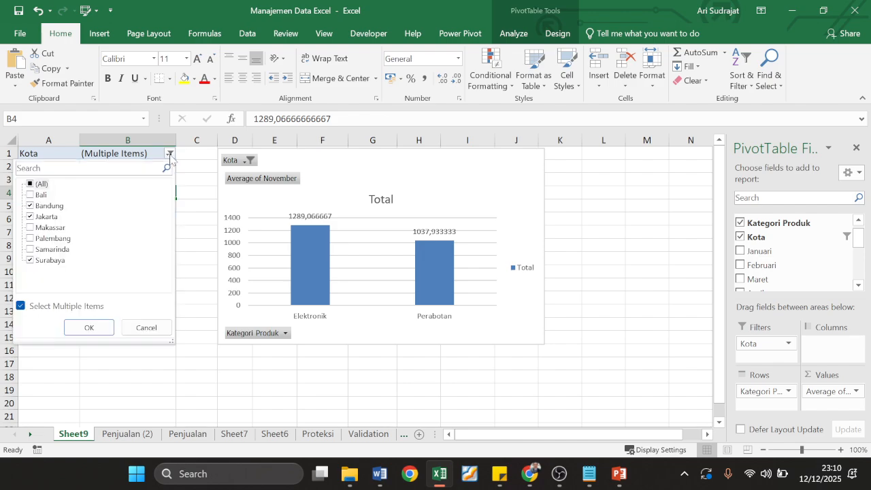
click(51, 229)
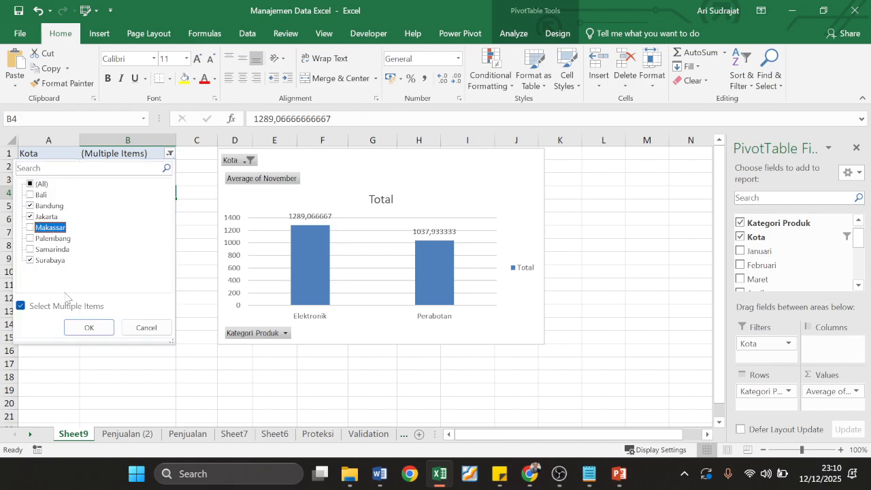
click(146, 327)
click(150, 326)
click(113, 193)
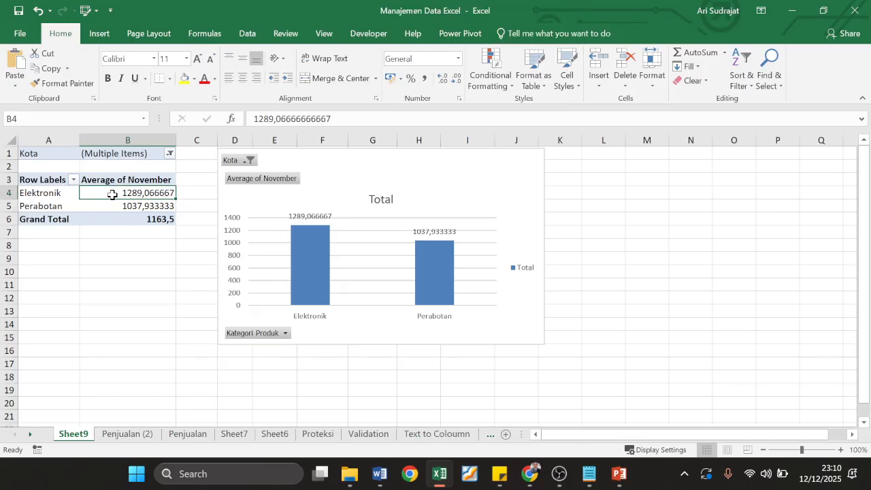
click(45, 195)
click(100, 195)
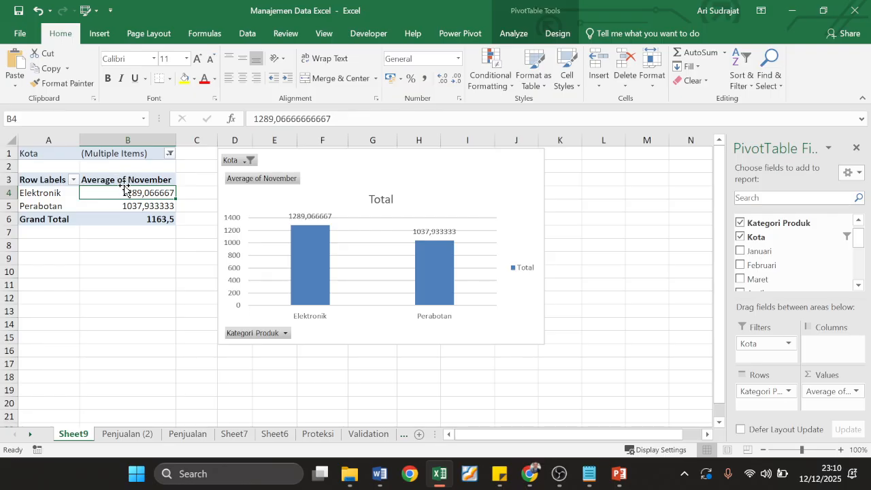
Step: On the Penjualan (2) sheet, filter the sales table's Kota column to only Bandung
click(127, 433)
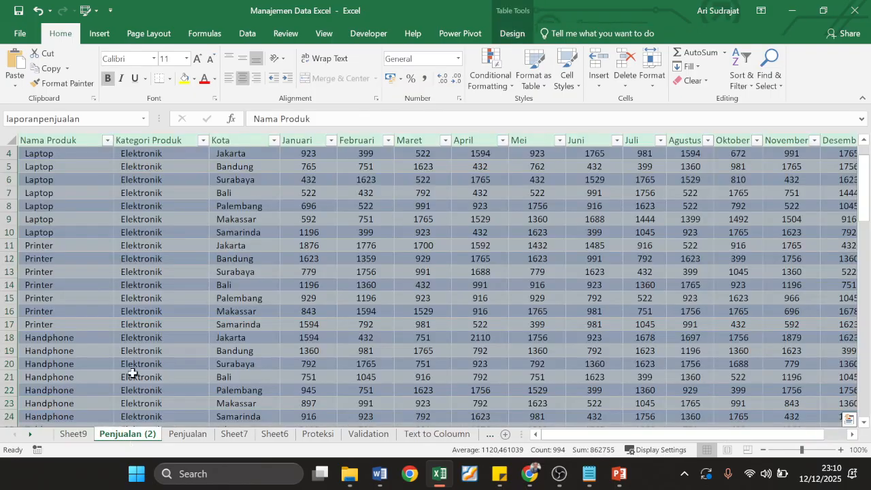
scroll(197, 262, up, 1)
click(191, 208)
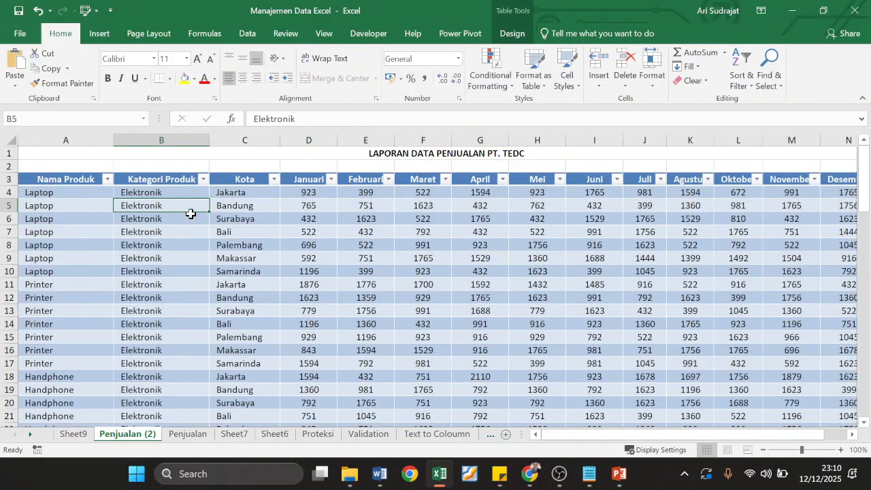
click(275, 179)
click(158, 310)
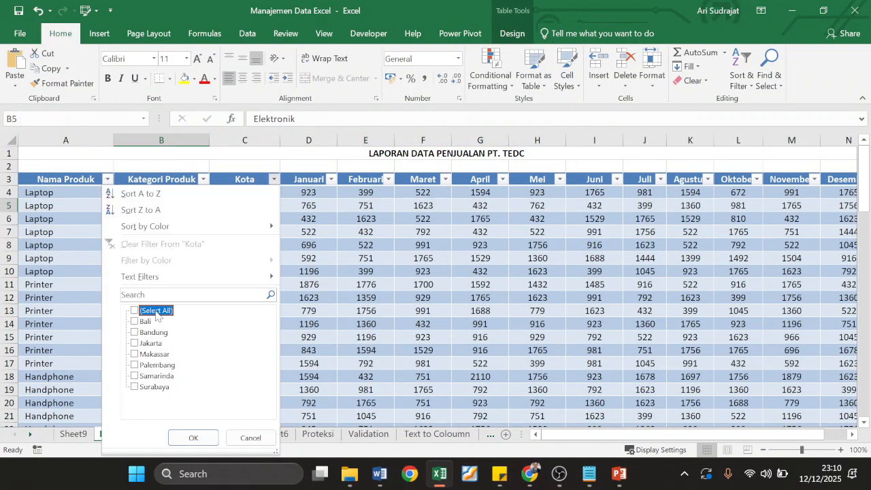
click(151, 333)
click(194, 443)
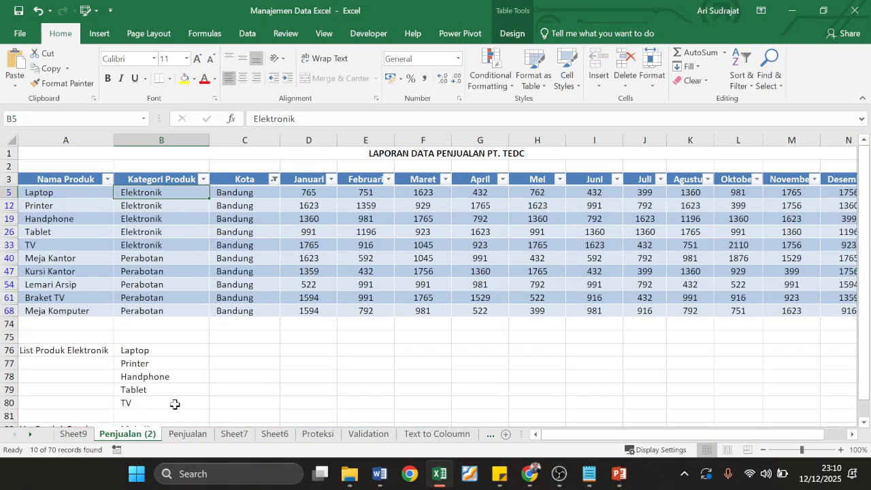
Step: Filter the sales table's Kategori Produk column to only Elektronik
click(204, 179)
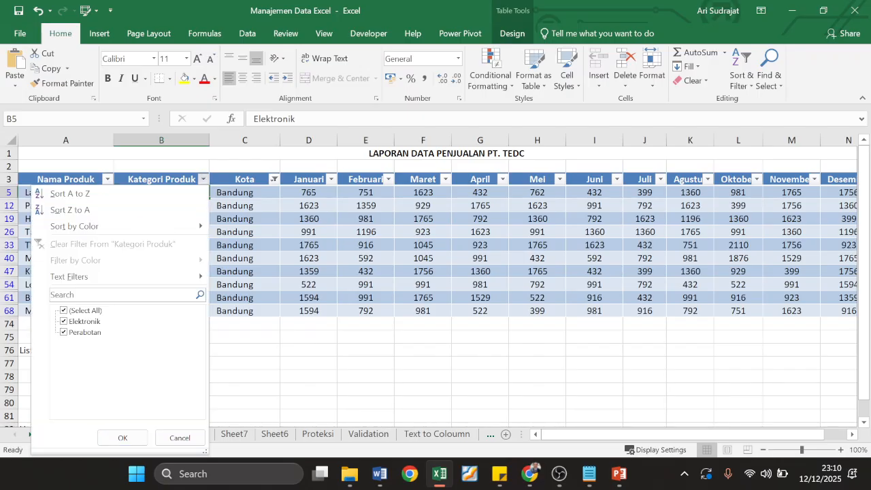
click(88, 333)
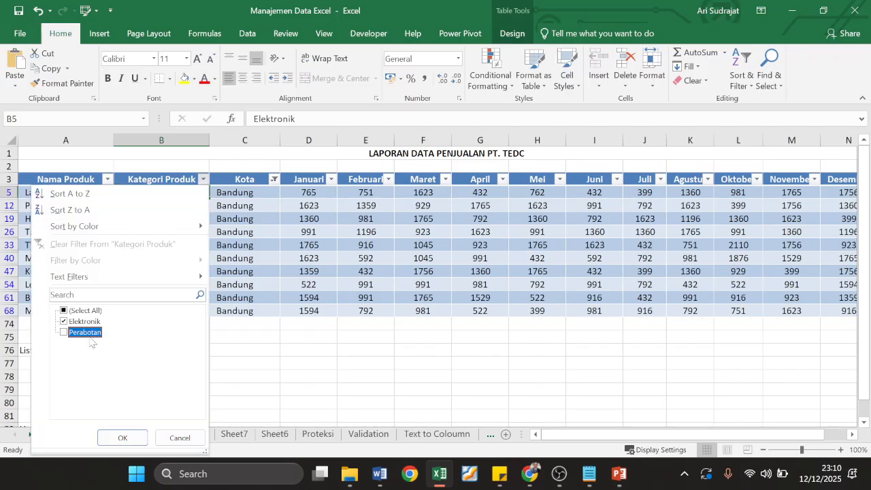
click(121, 439)
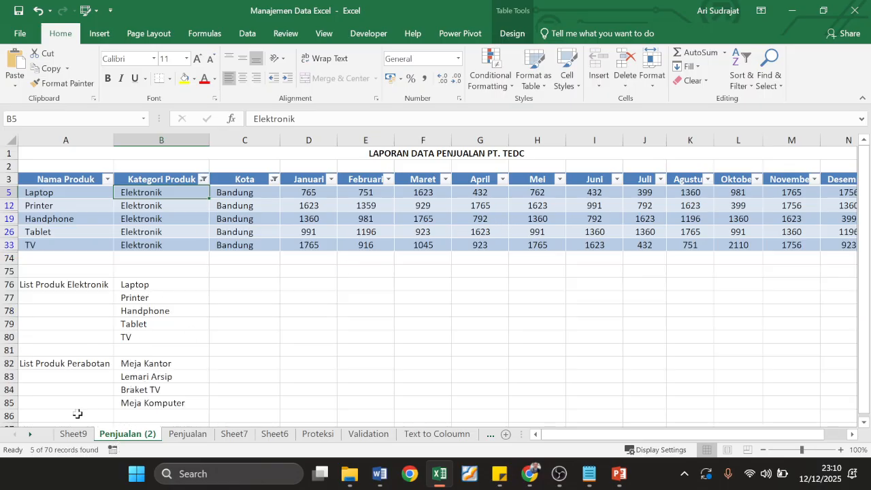
Step: Return to Sheet9, limit the PivotTable's Kota report filter to Bandung and inspect the Elektronik average
click(72, 434)
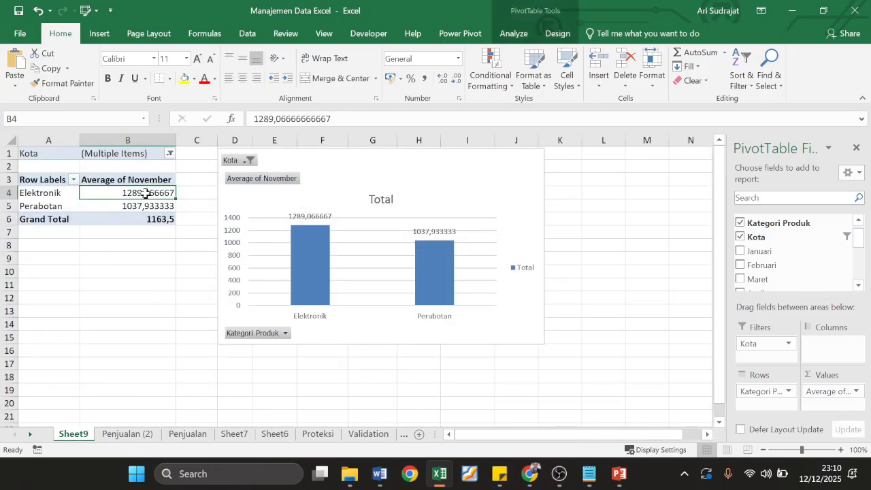
click(169, 154)
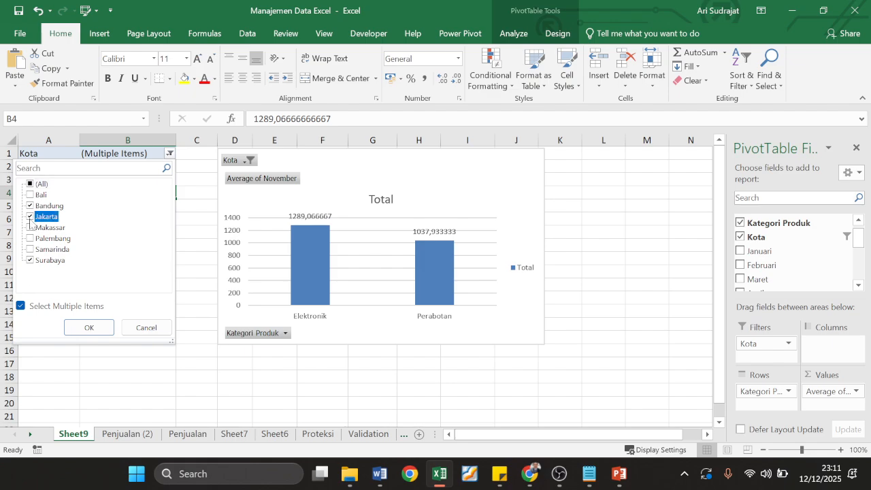
click(30, 260)
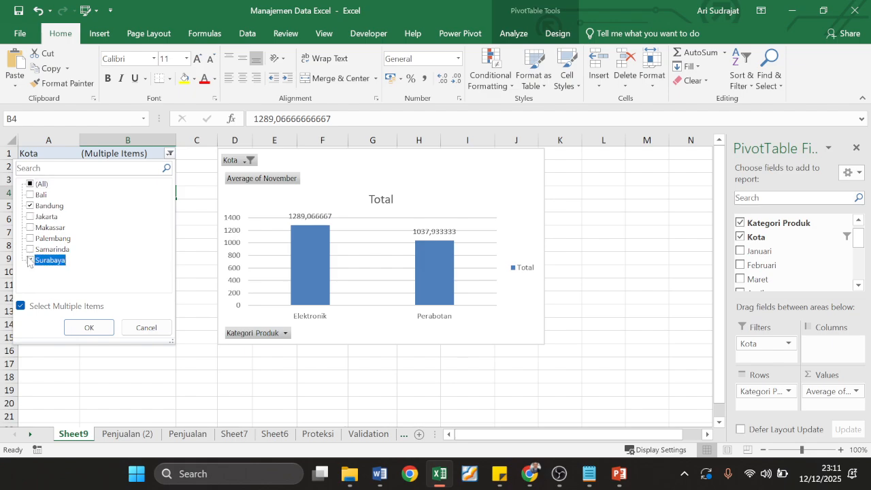
click(88, 327)
click(143, 256)
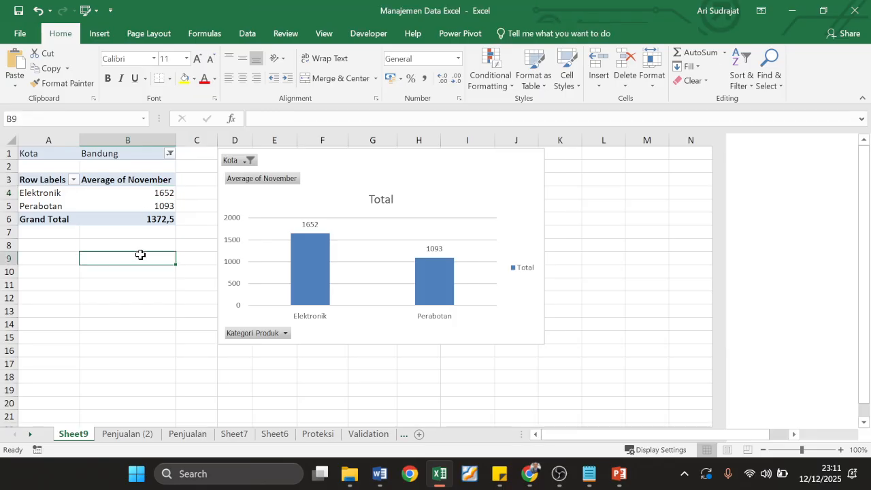
drag(42, 194, 43, 205)
click(42, 194)
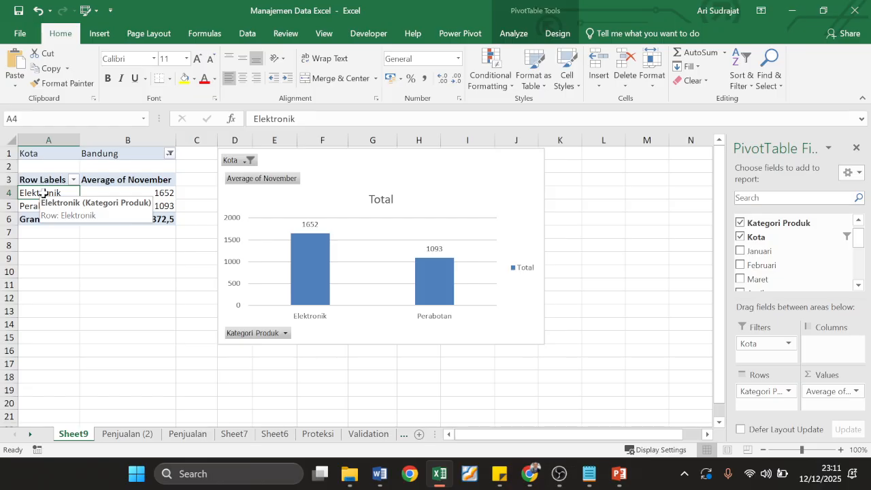
click(143, 194)
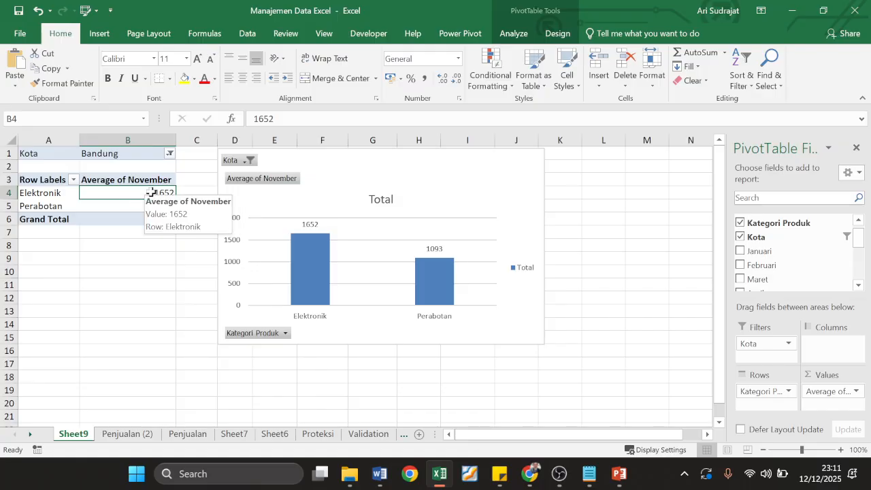
Step: Extract the source records behind Bandung's Elektronik average from the PivotTable onto a new sheet
key(ctrl+Page_Up)
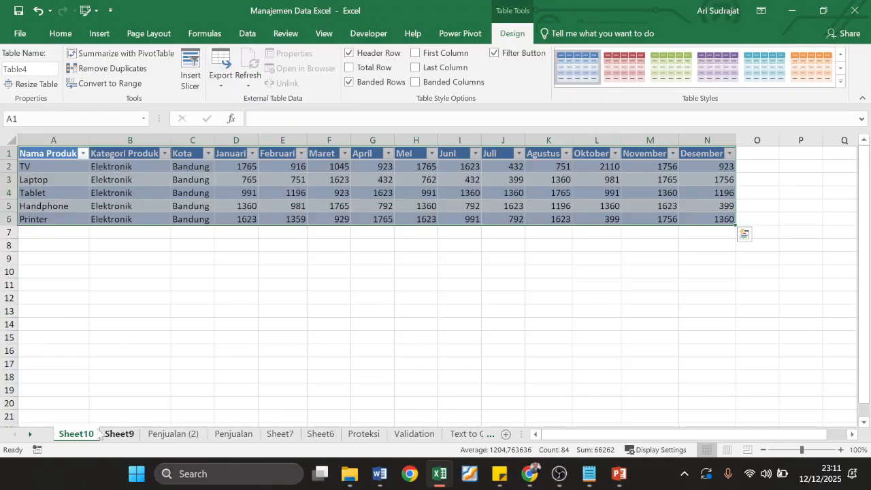
click(63, 194)
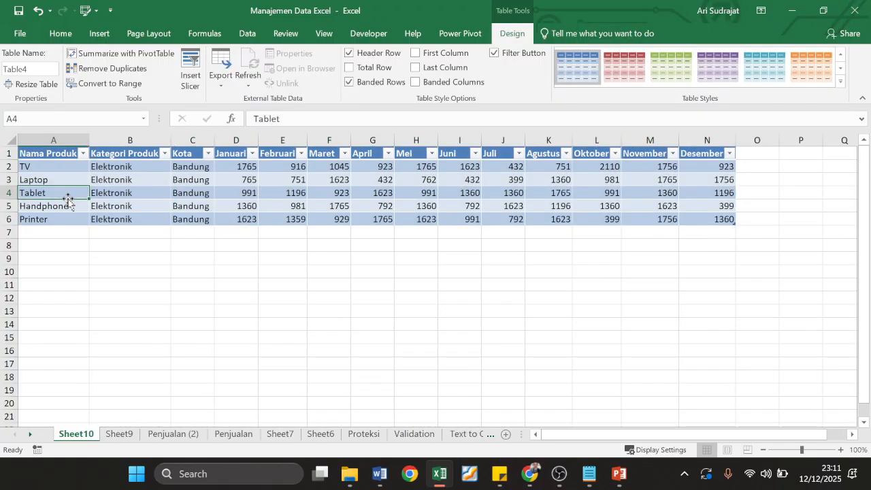
Step: Go through the extracted Elektronik records cell by cell, from product, category and city across the months to November
key(Right)
key(Right)
key(Right)
key(Right)
key(Right)
key(Left)
key(Left)
key(Left)
key(Left)
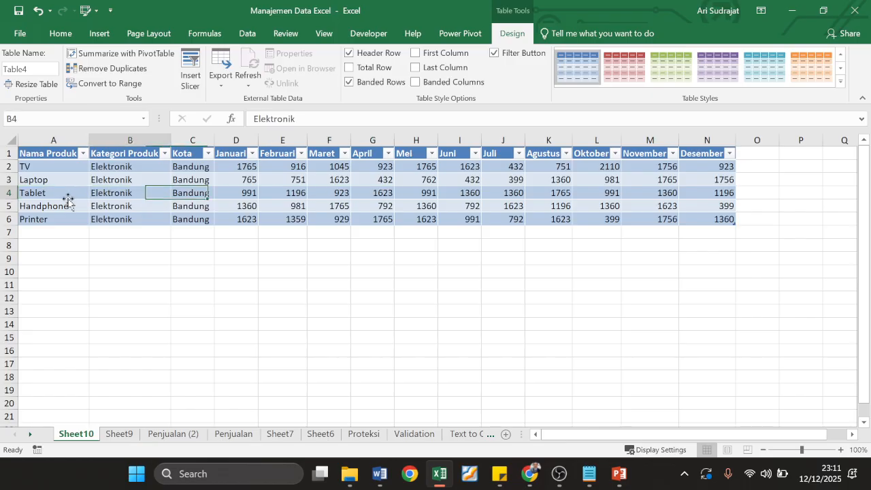
key(Left)
key(Up)
key(Up)
key(Right)
key(Down)
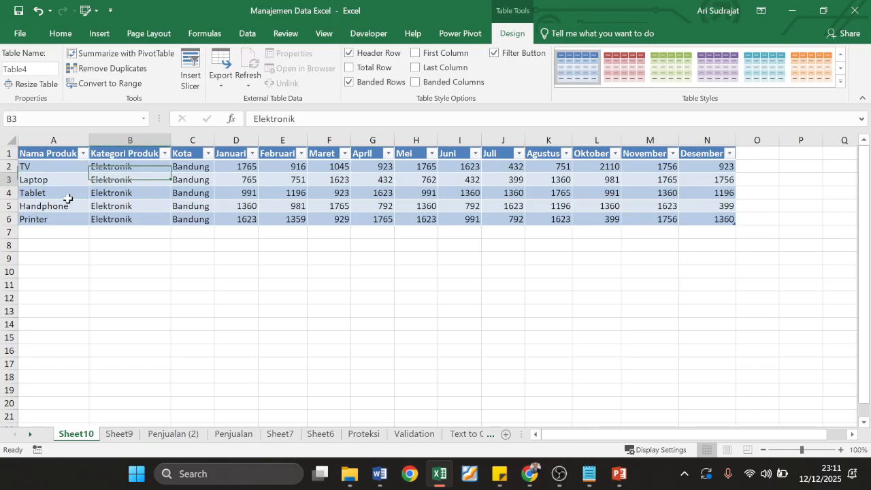
key(Down)
key(Down)
key(Down)
key(Right)
key(Right)
key(Right)
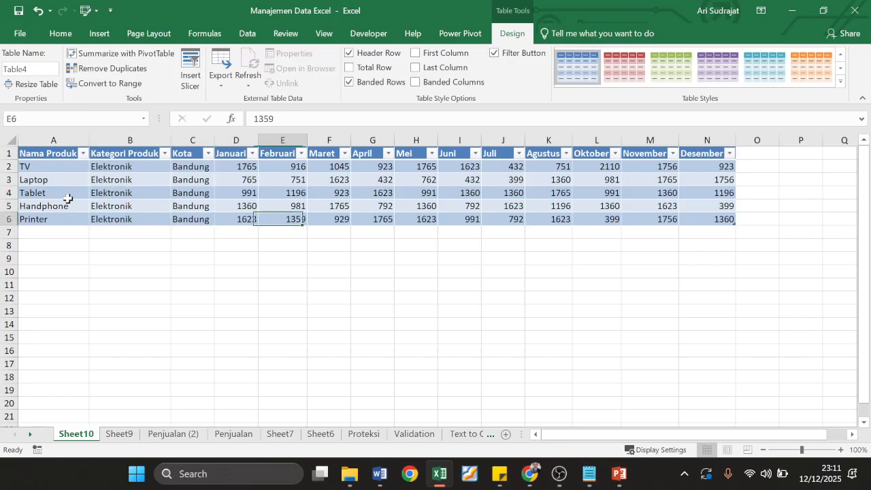
key(Right)
key(Right)
key(Right)
key(Right)
key(Right)
key(Right)
key(Right)
key(Right)
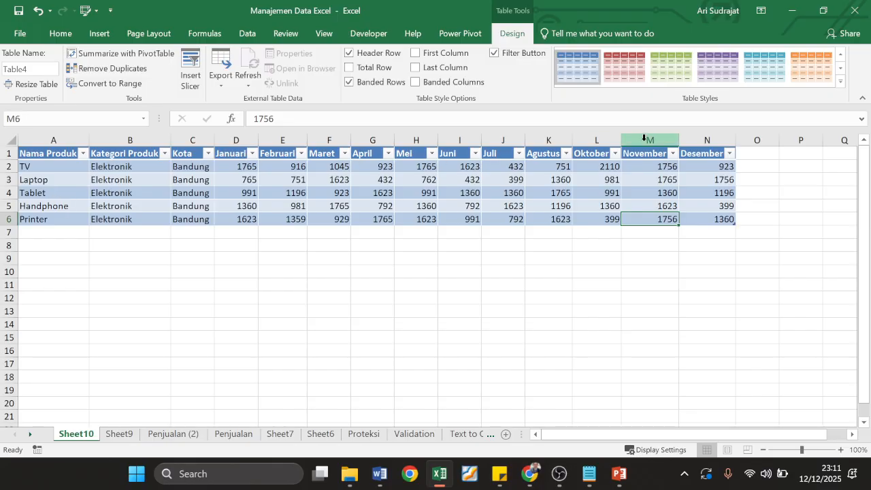
Step: Check the November column's average, inspect the Januari and Desember columns, and review the records' category and city cells
click(645, 140)
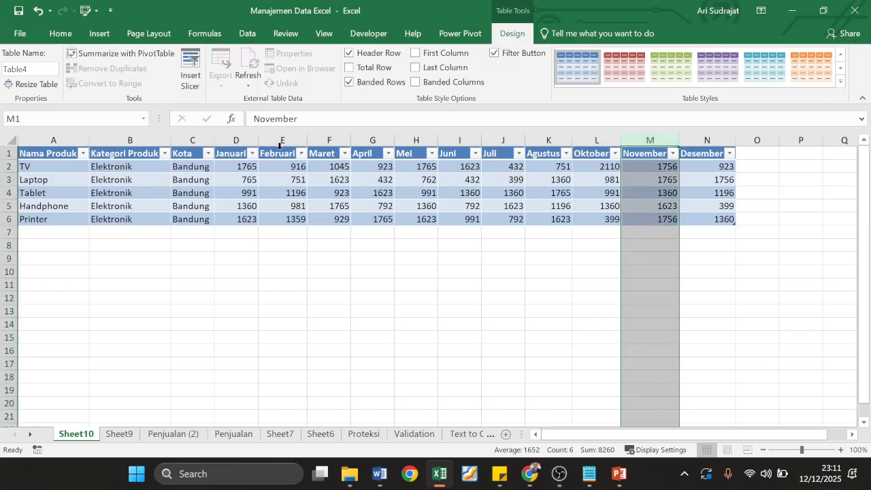
click(232, 140)
click(690, 141)
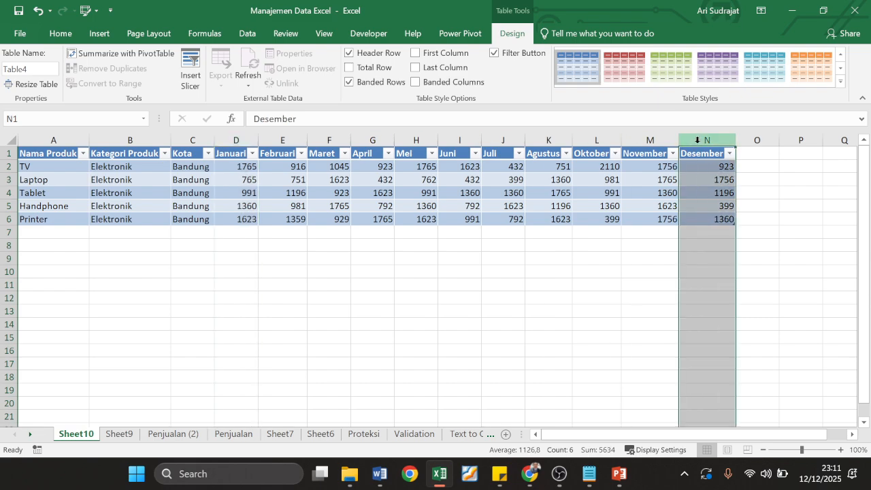
click(390, 295)
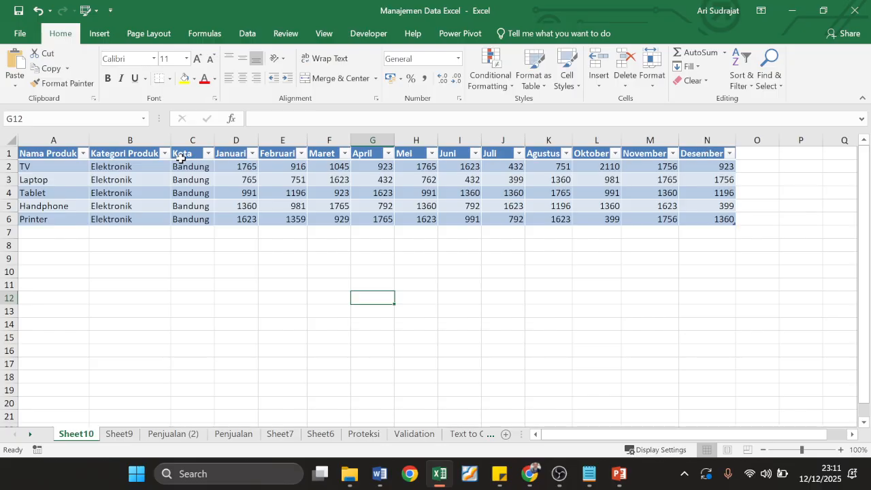
drag(187, 148, 146, 224)
click(172, 259)
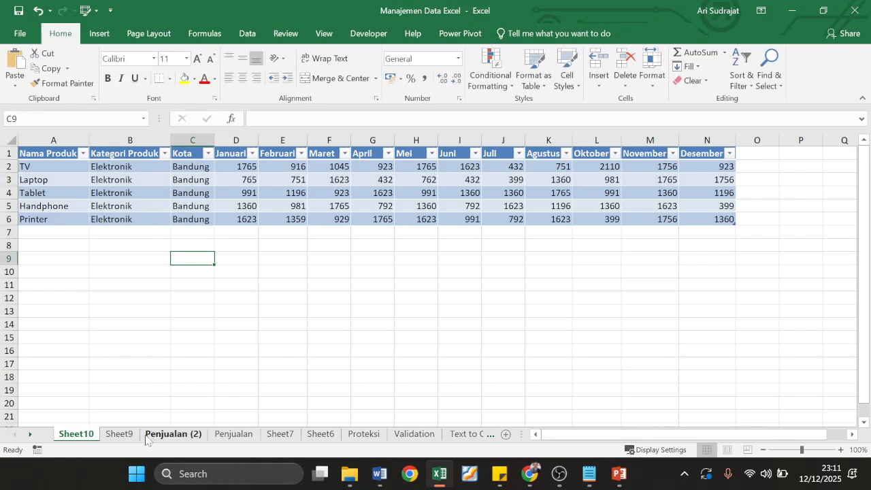
Step: From Sheet9's PivotTable, extract the records behind the Perabotan average onto a new sheet and inspect their Kategori Produk values
click(119, 434)
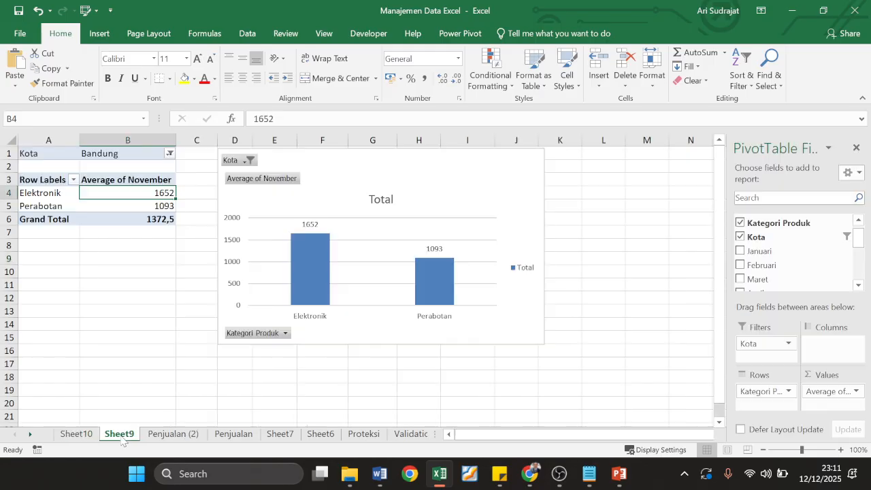
click(117, 271)
click(131, 204)
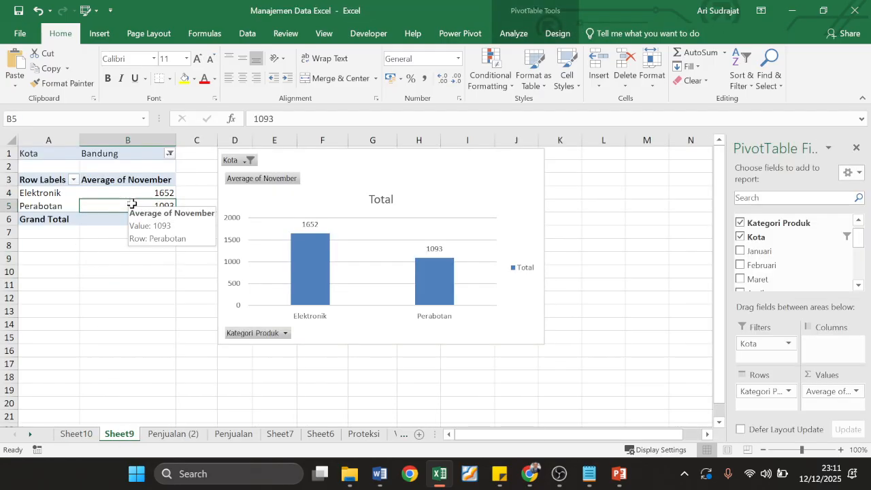
double_click(134, 204)
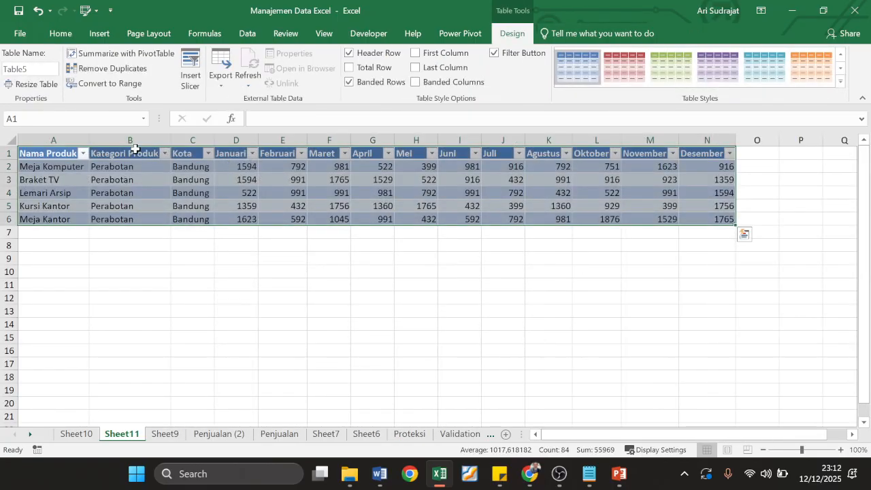
click(134, 147)
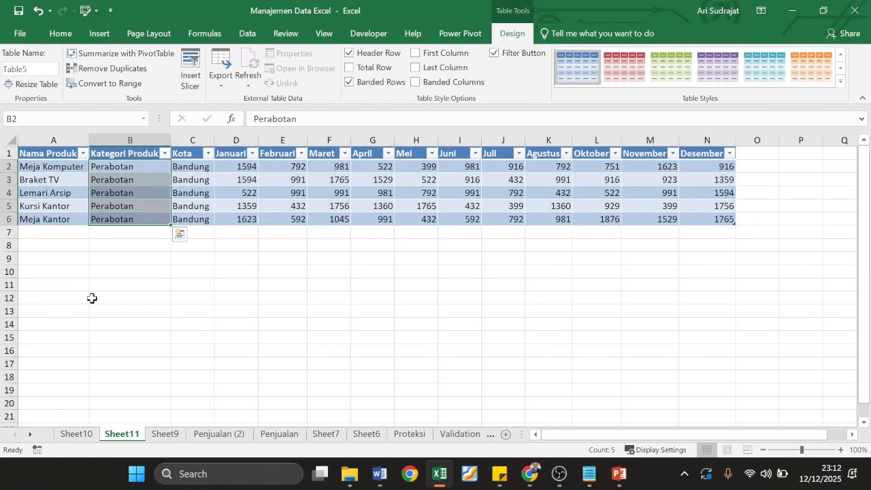
Step: Return to Sheet9 and add Jakarta to Bandung in the PivotTable's Kota report filter
click(155, 438)
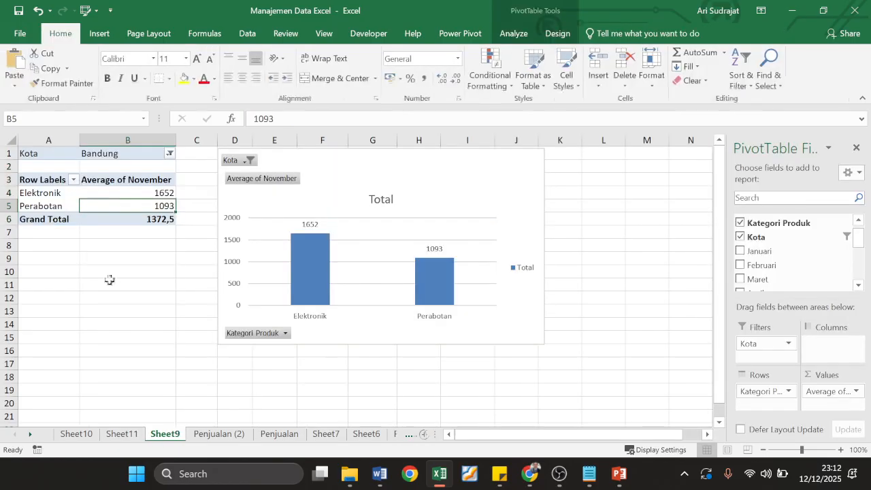
click(170, 154)
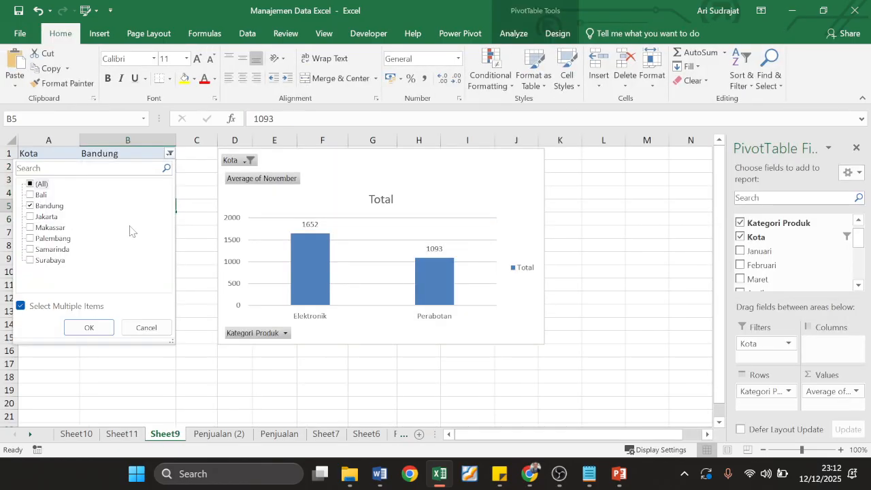
click(31, 216)
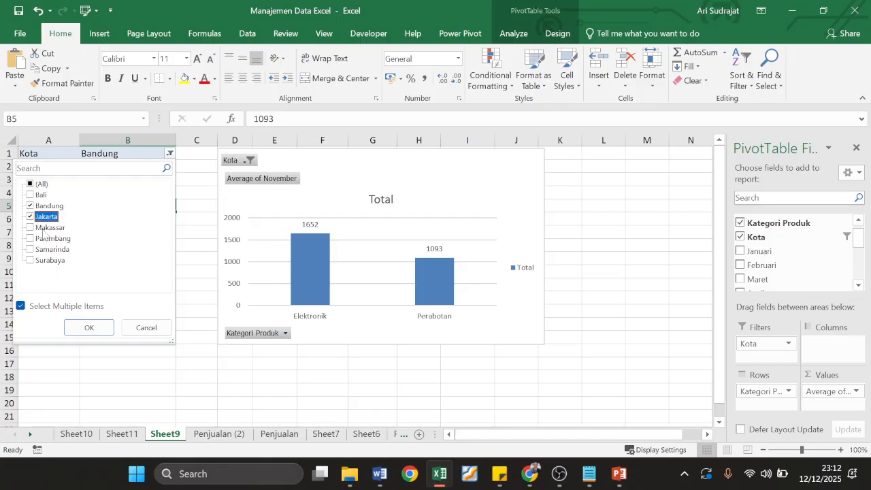
click(88, 327)
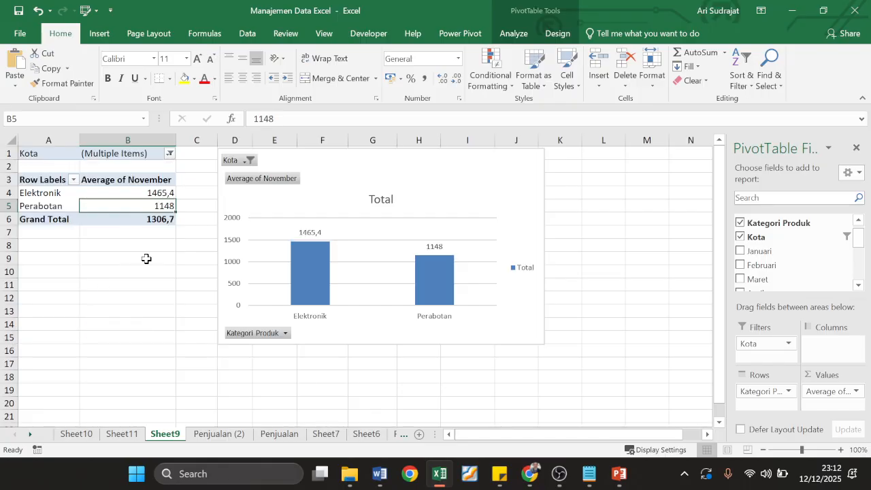
click(143, 297)
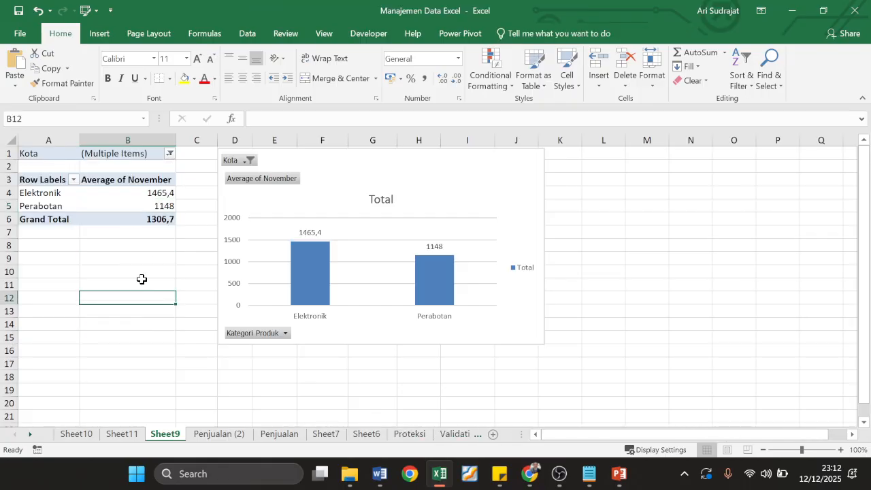
Step: Extract the records behind the Bandung and Jakarta Elektronik average onto a new sheet and review their category and city cells
click(100, 195)
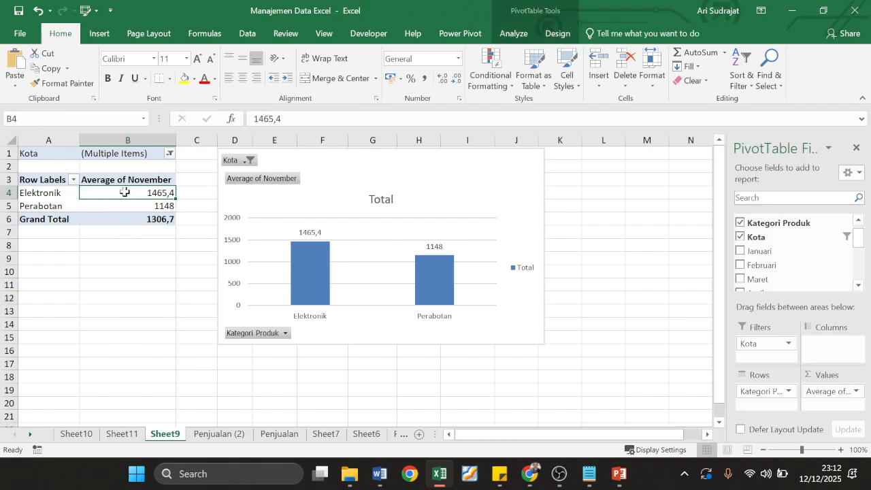
double_click(122, 192)
drag(132, 168, 184, 289)
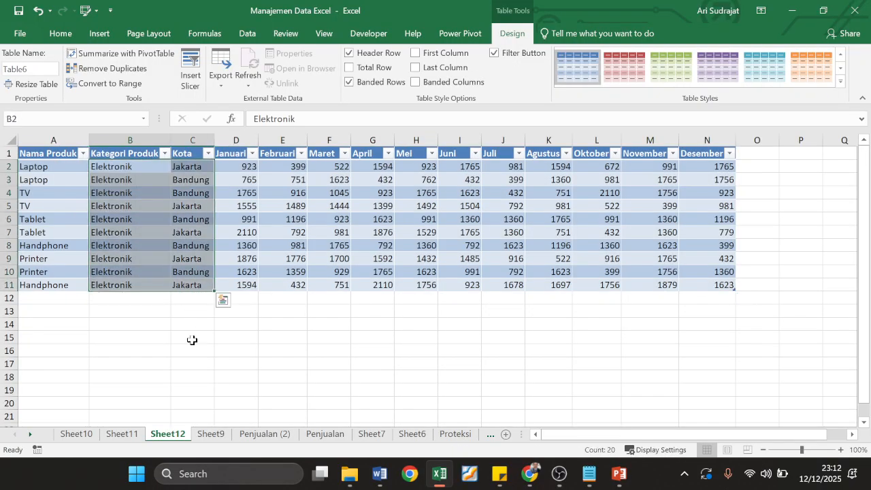
click(192, 339)
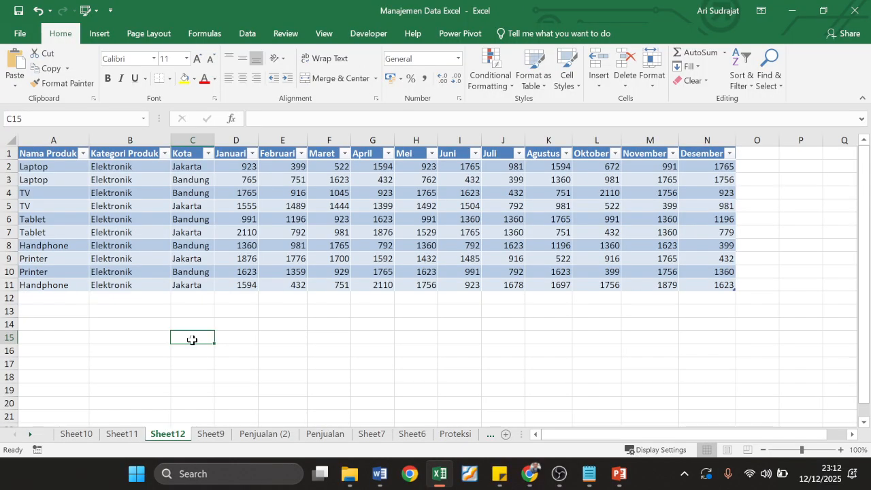